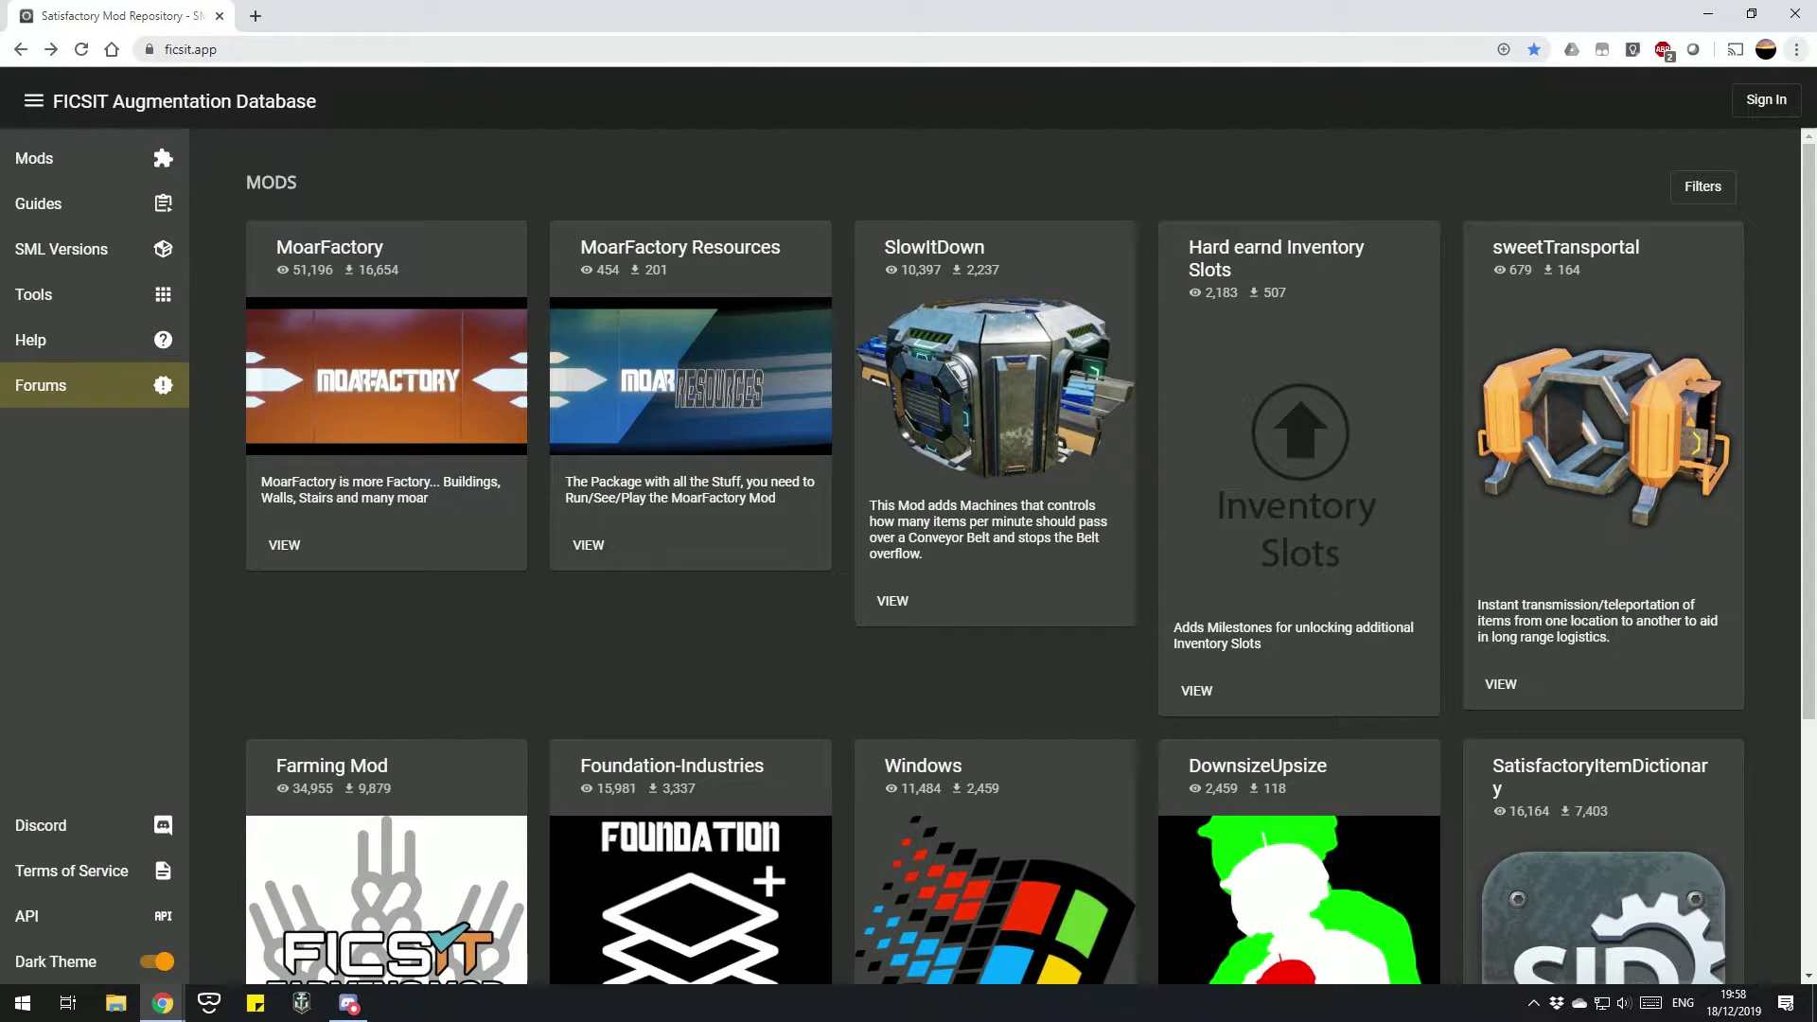
{"action": "left_click", "coordinate": [261, 49]}
{"action": "left_click", "coordinate": [261, 49]}
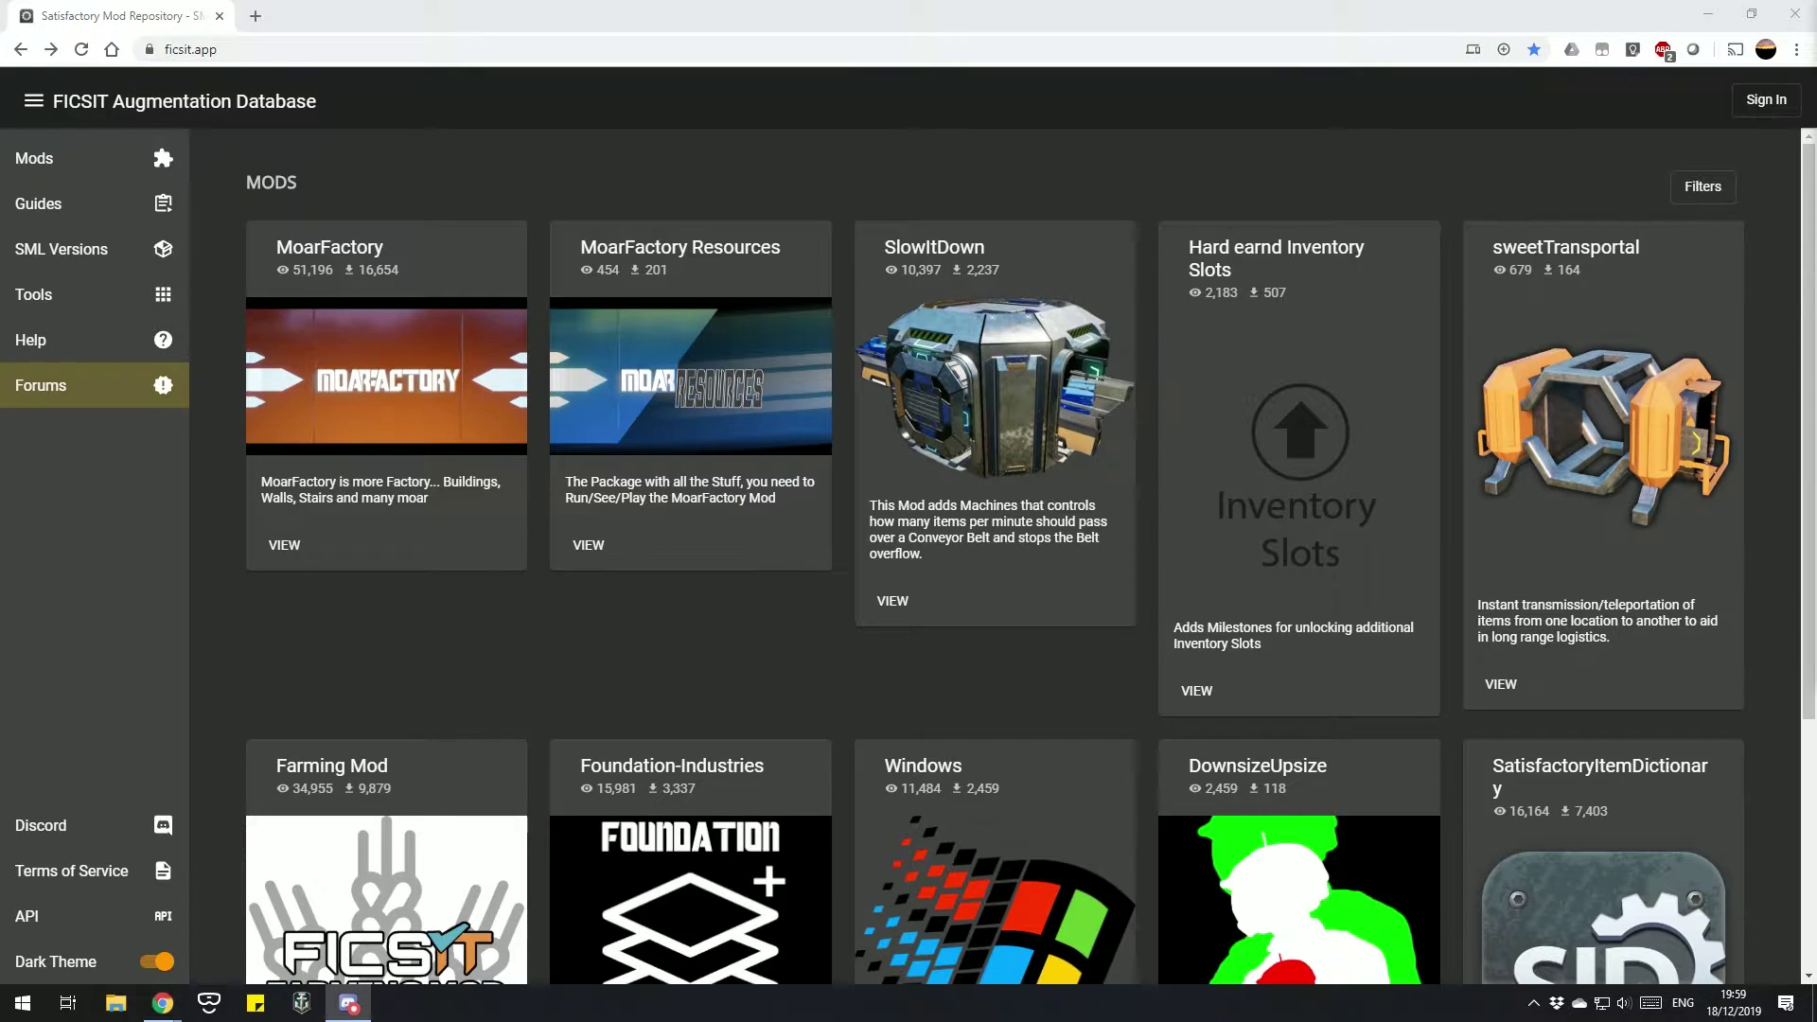
Bring up Discord full screen and look through the latest mod updates in the Satisfactory Modding server's smr-feed channel.
{"action": "left_click_drag", "start_coordinate": [1816, 26], "coordinate": [904, 46]}
{"action": "double_click", "coordinate": [905, 37]}
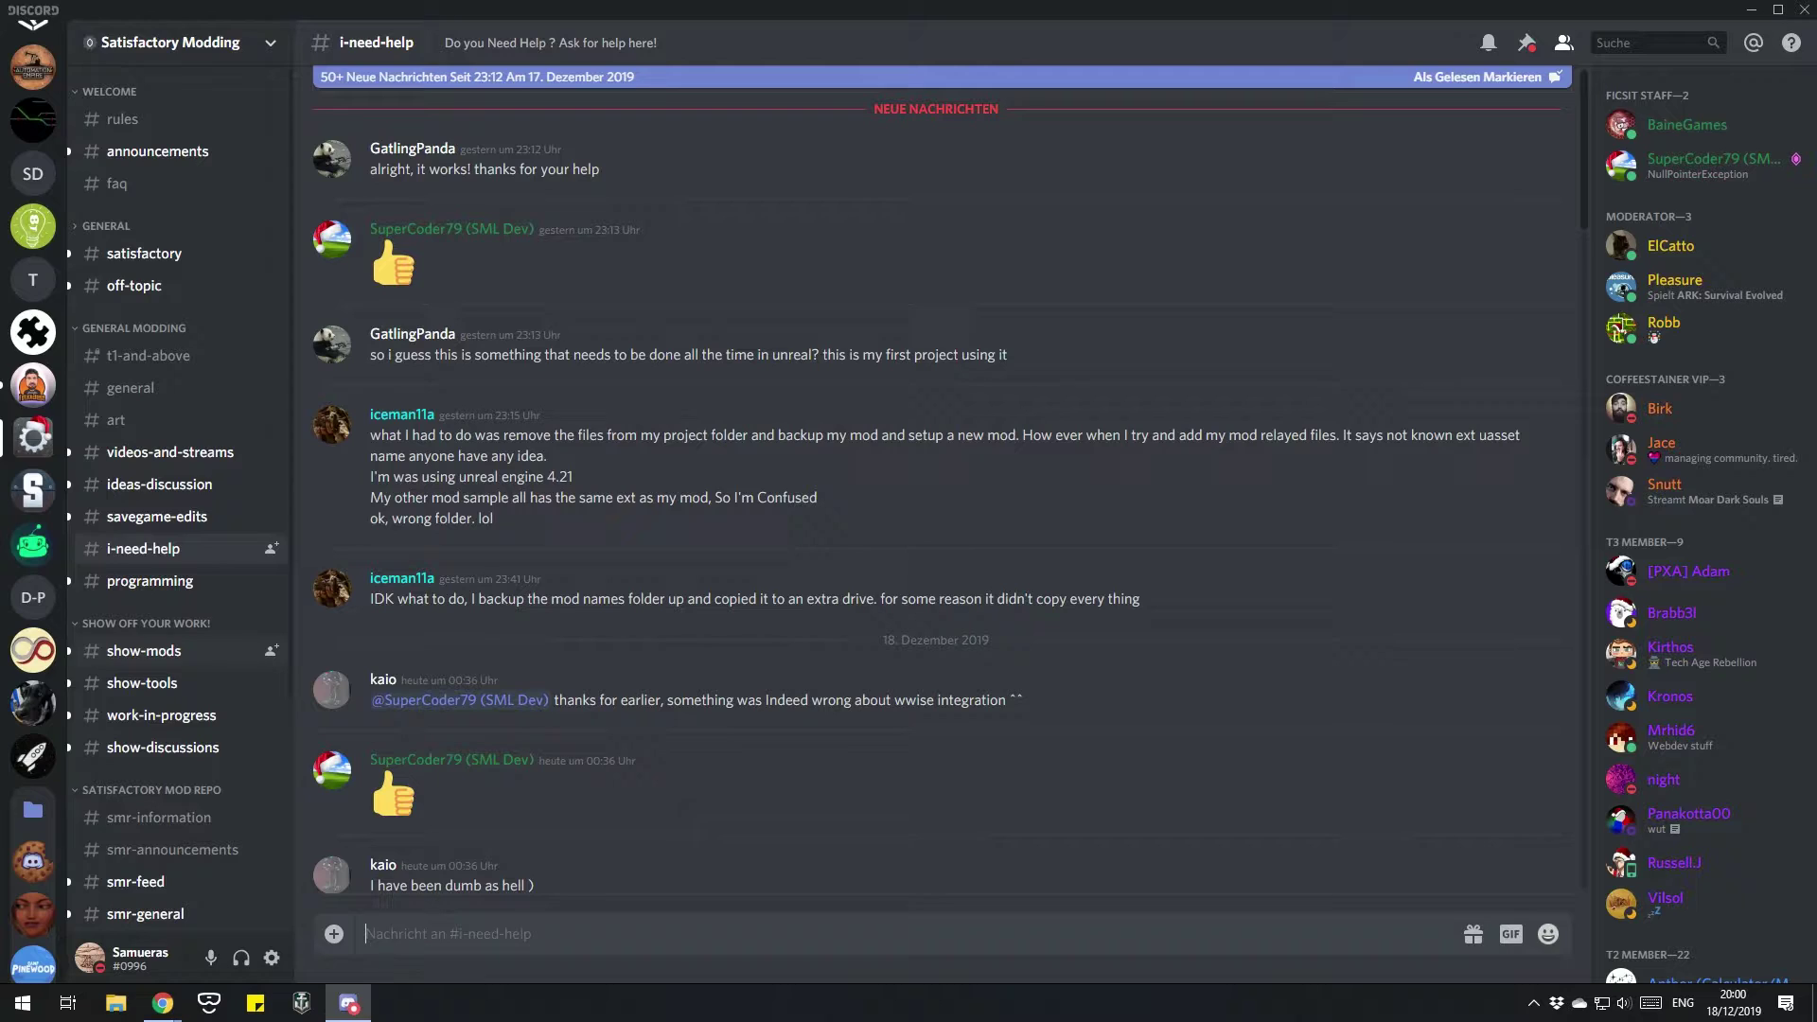
{"action": "scroll", "coordinate": [180, 720], "scroll_direction": "down", "scroll_amount": 2}
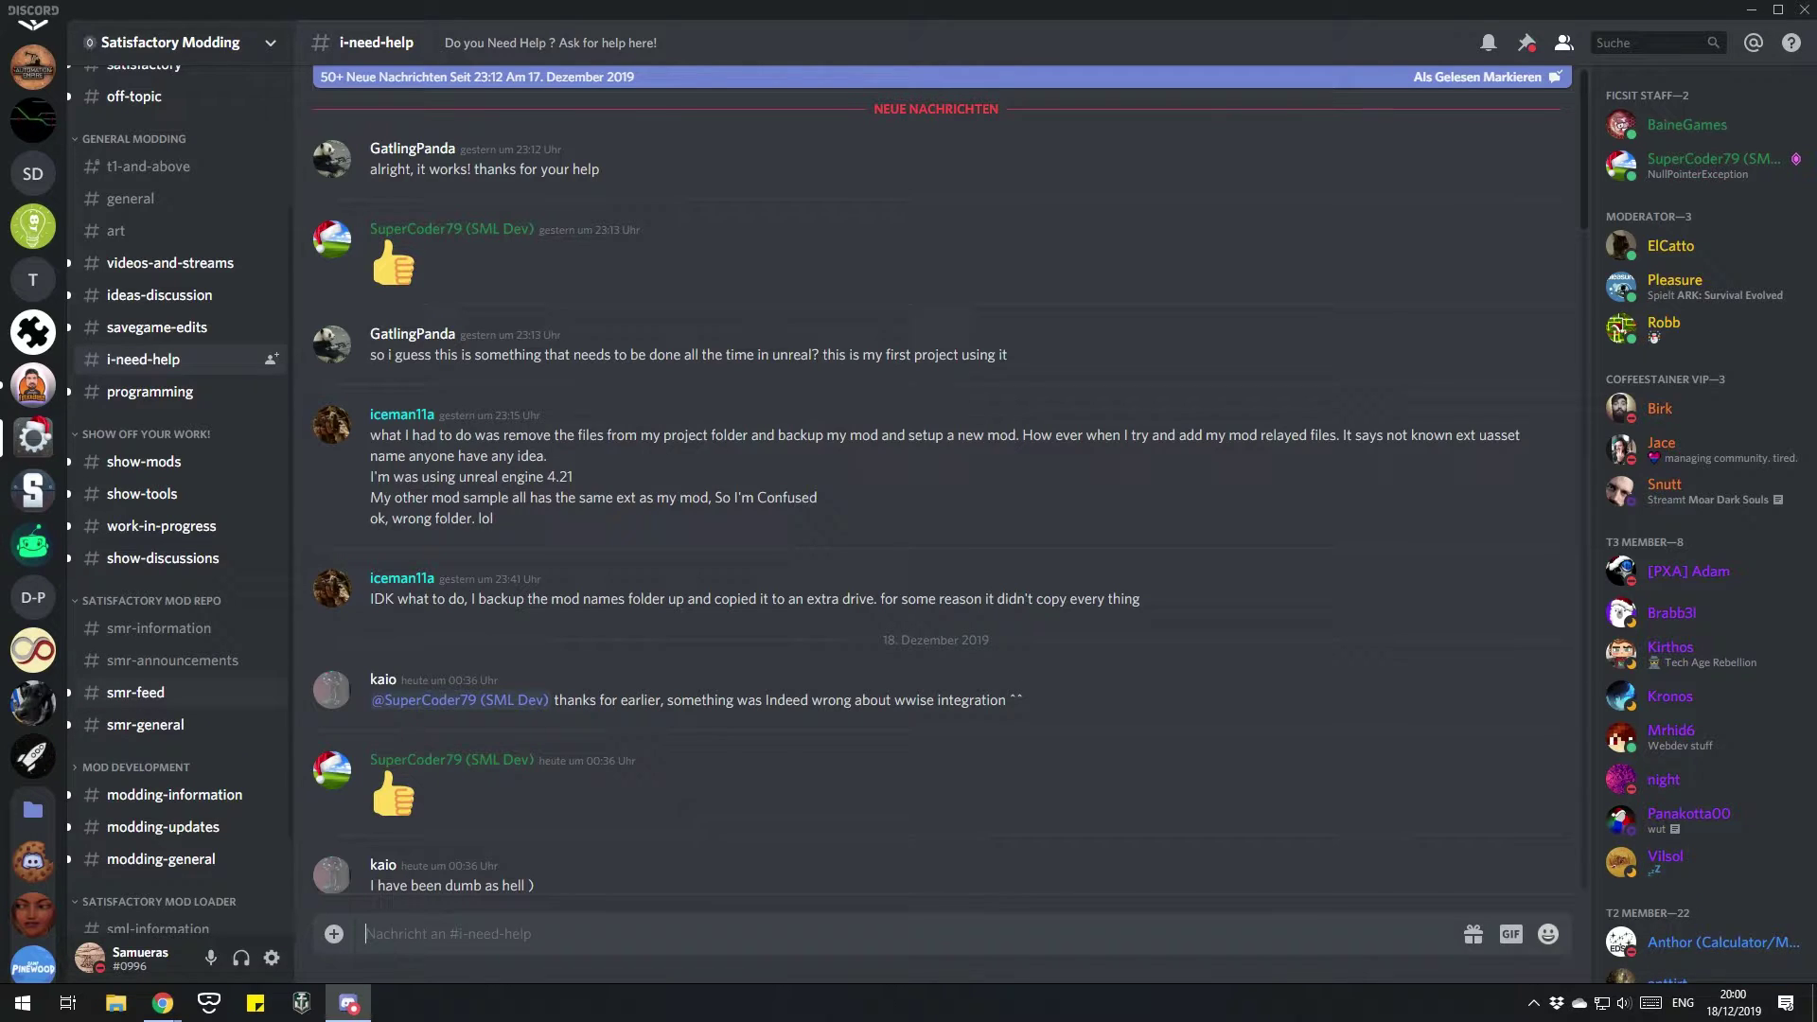
{"action": "left_click", "coordinate": [135, 691]}
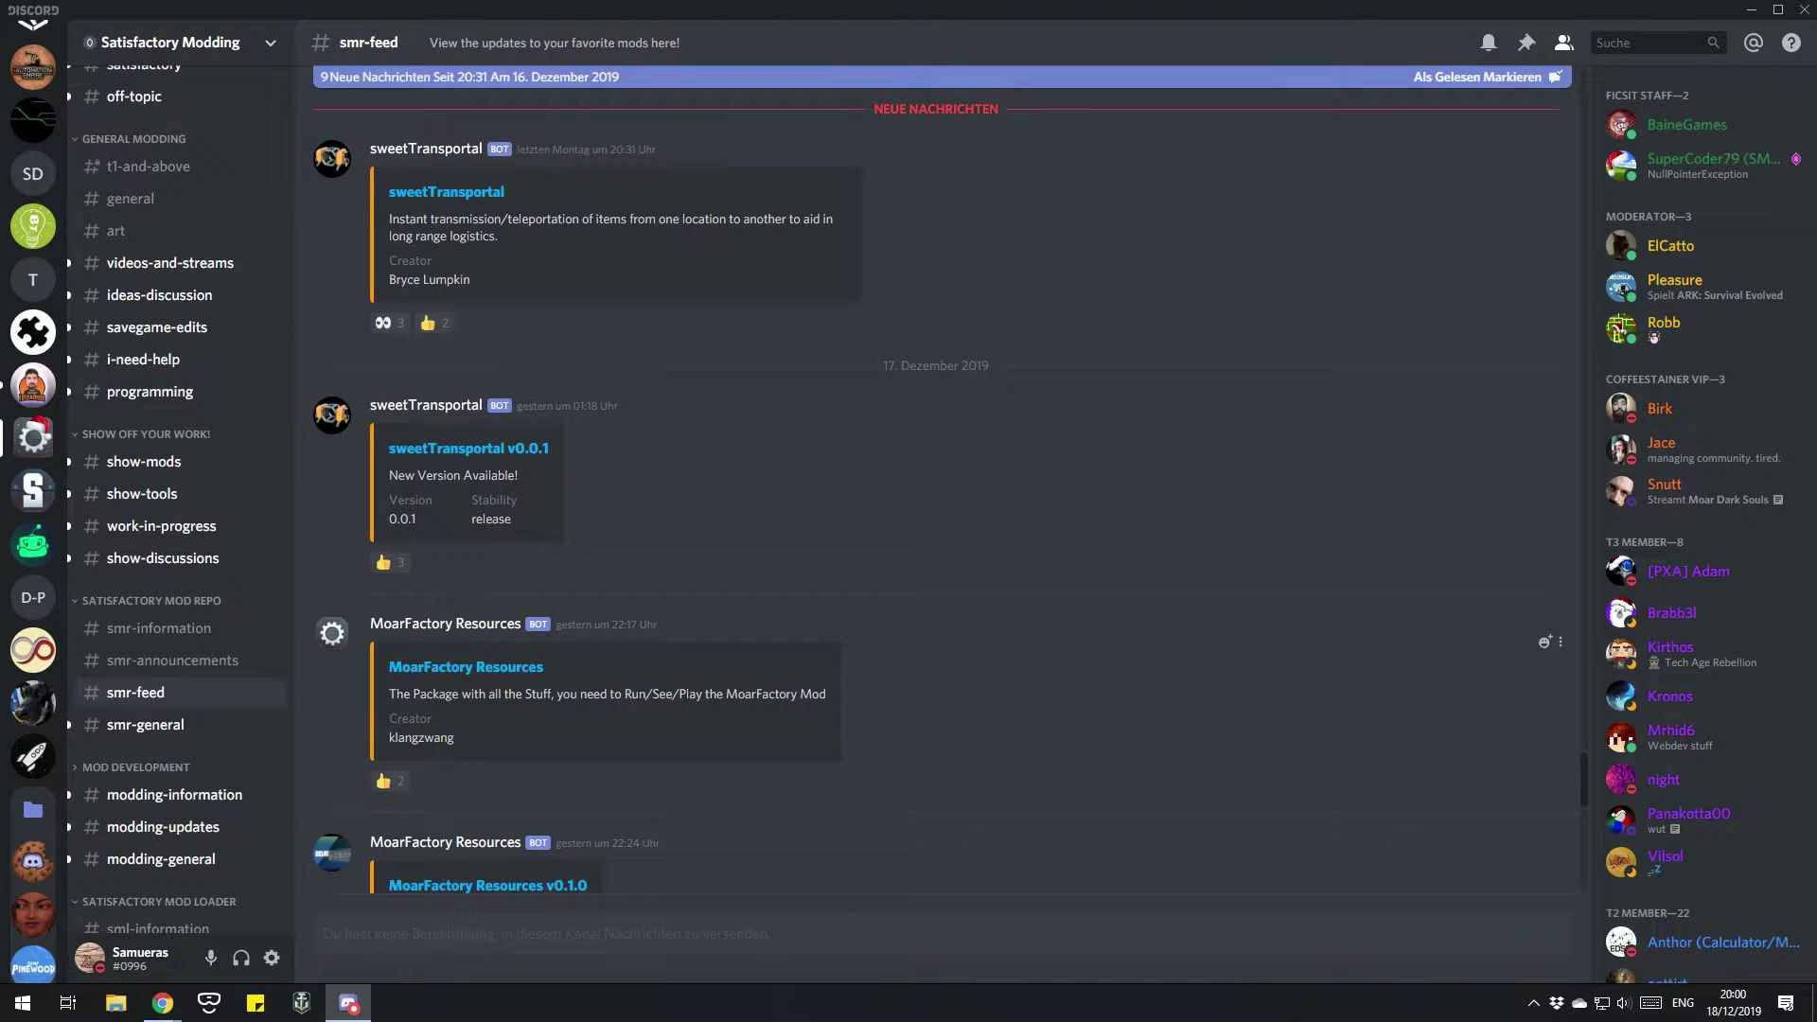
{"action": "scroll", "coordinate": [935, 473], "scroll_direction": "down", "scroll_amount": 8}
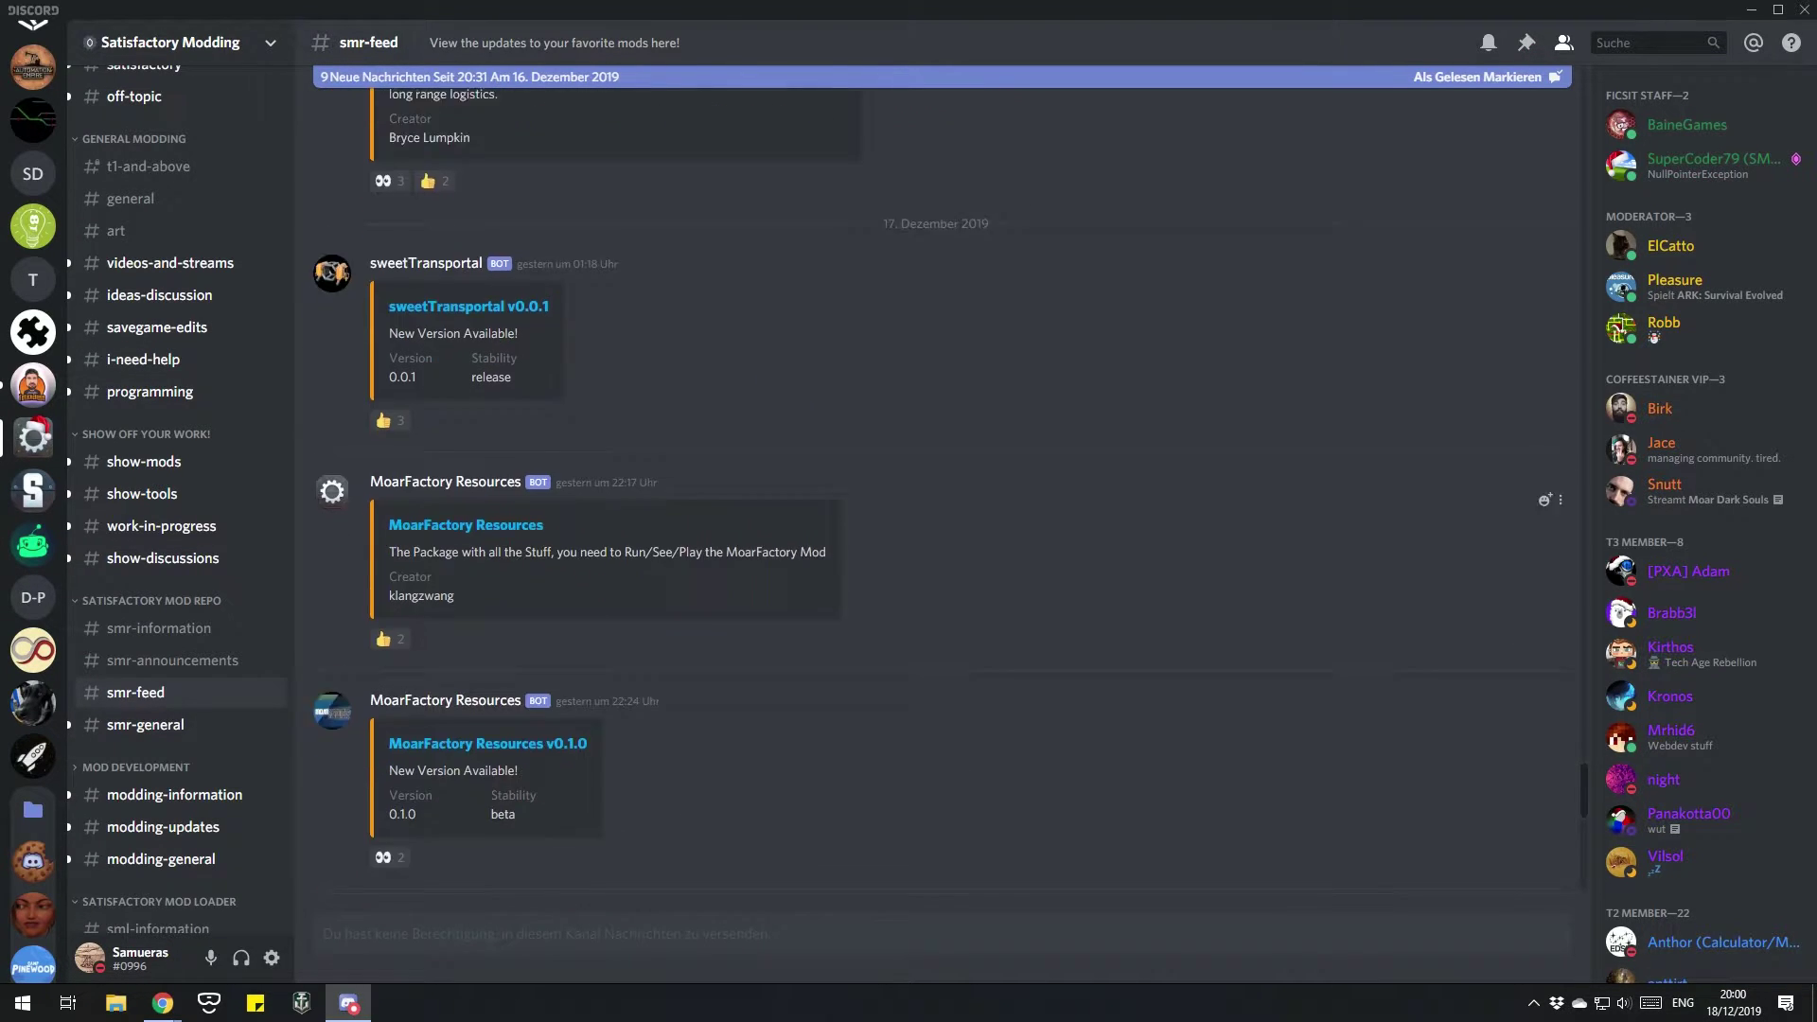
{"action": "scroll", "coordinate": [935, 473], "scroll_direction": "down", "scroll_amount": 4}
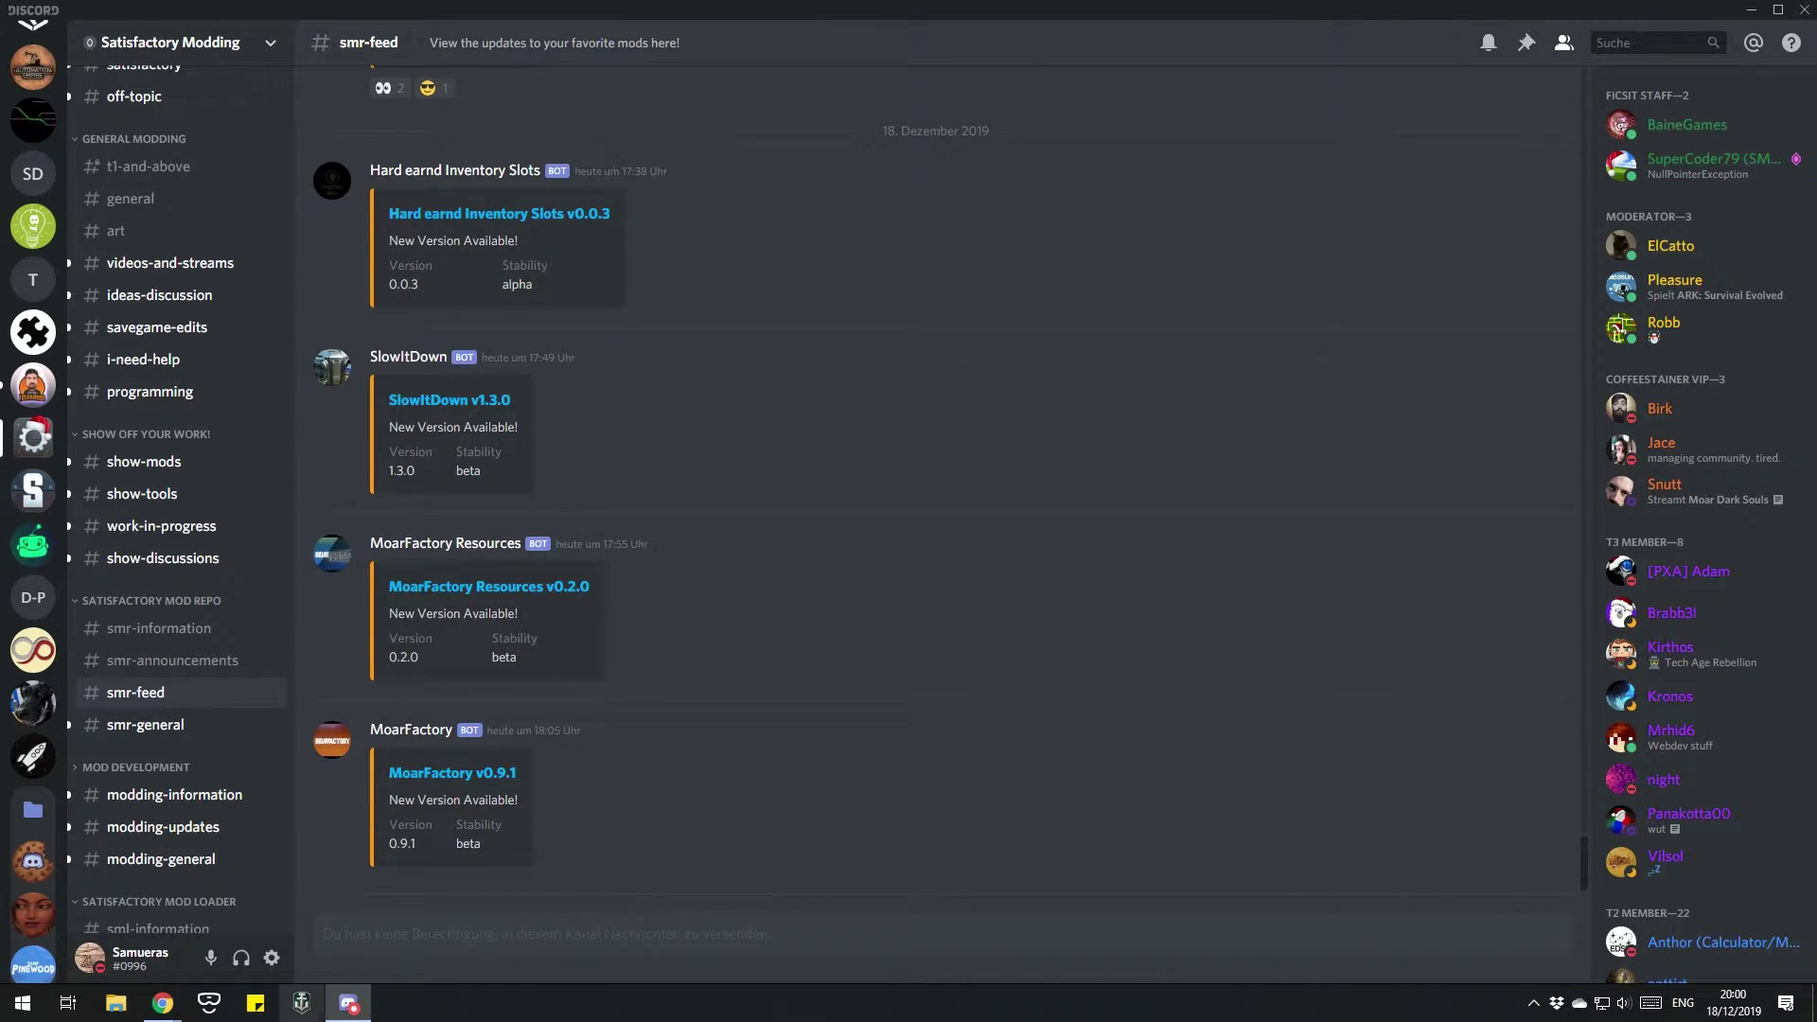
Switch back to the Satisfactory Mod Repository in the browser and examine the SlowItDown mod's info and version list.
{"action": "mouse_move", "coordinate": [163, 1002]}
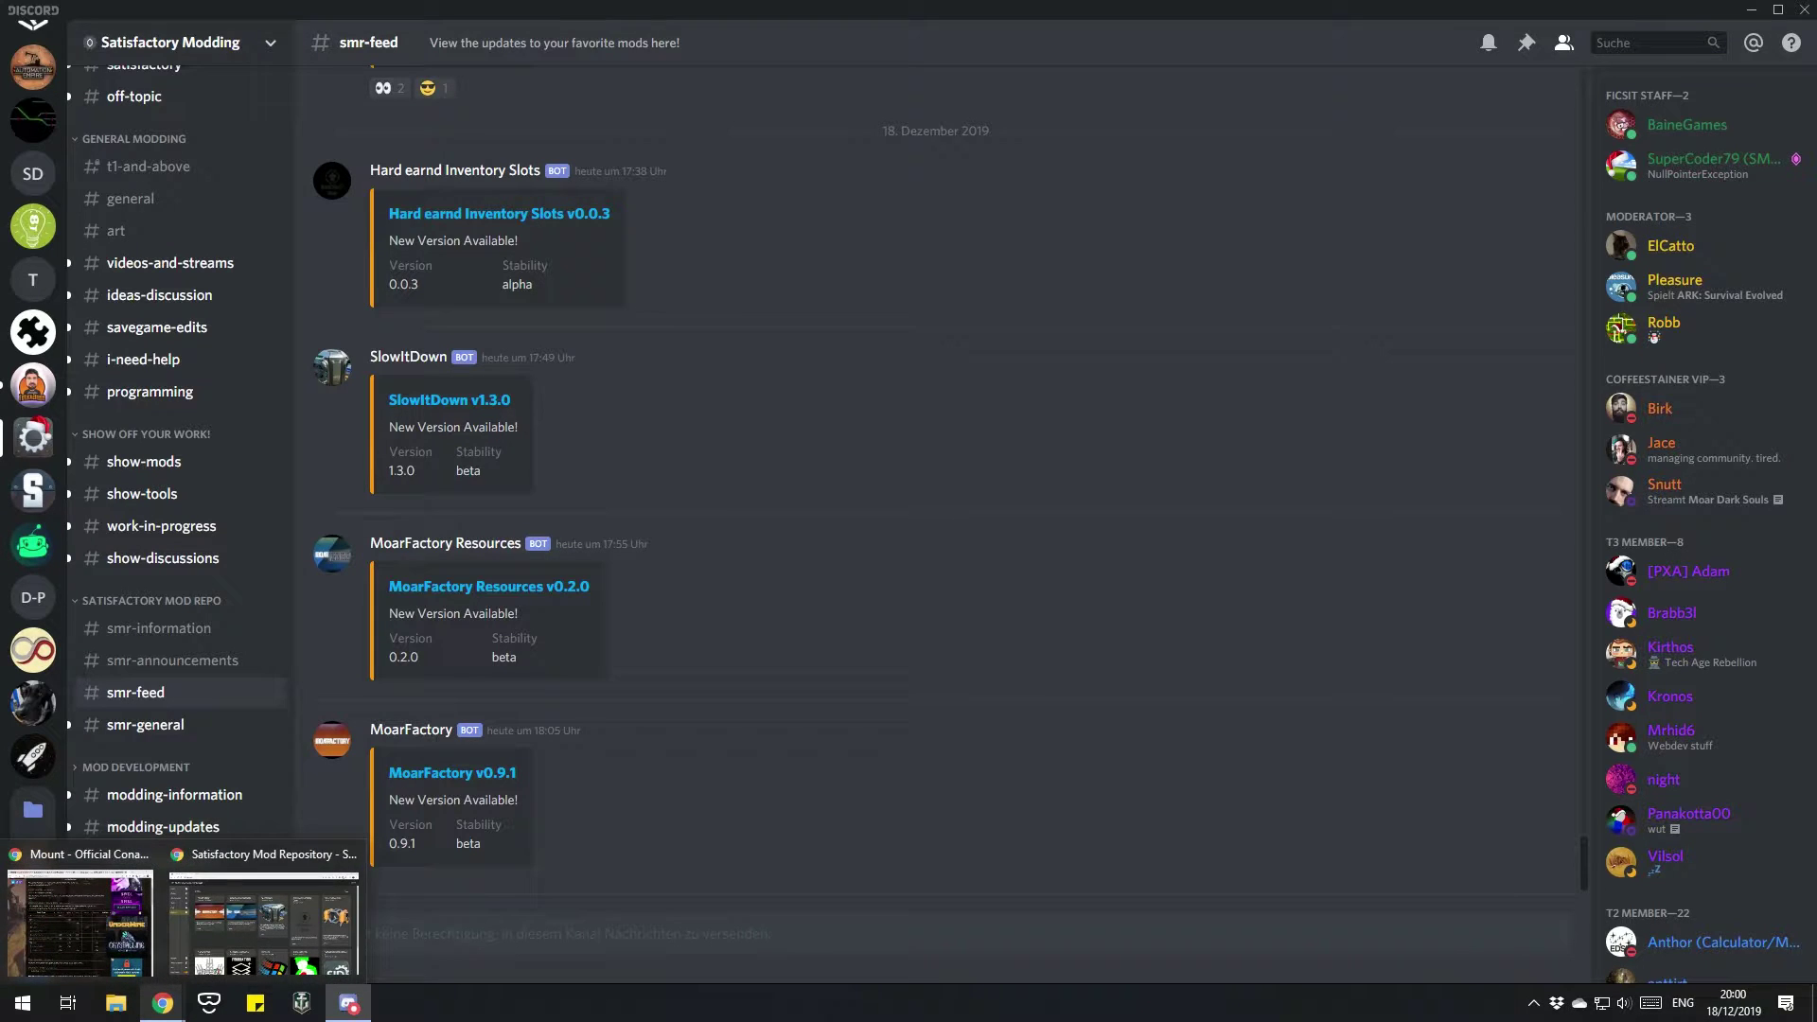
{"action": "left_click", "coordinate": [268, 913]}
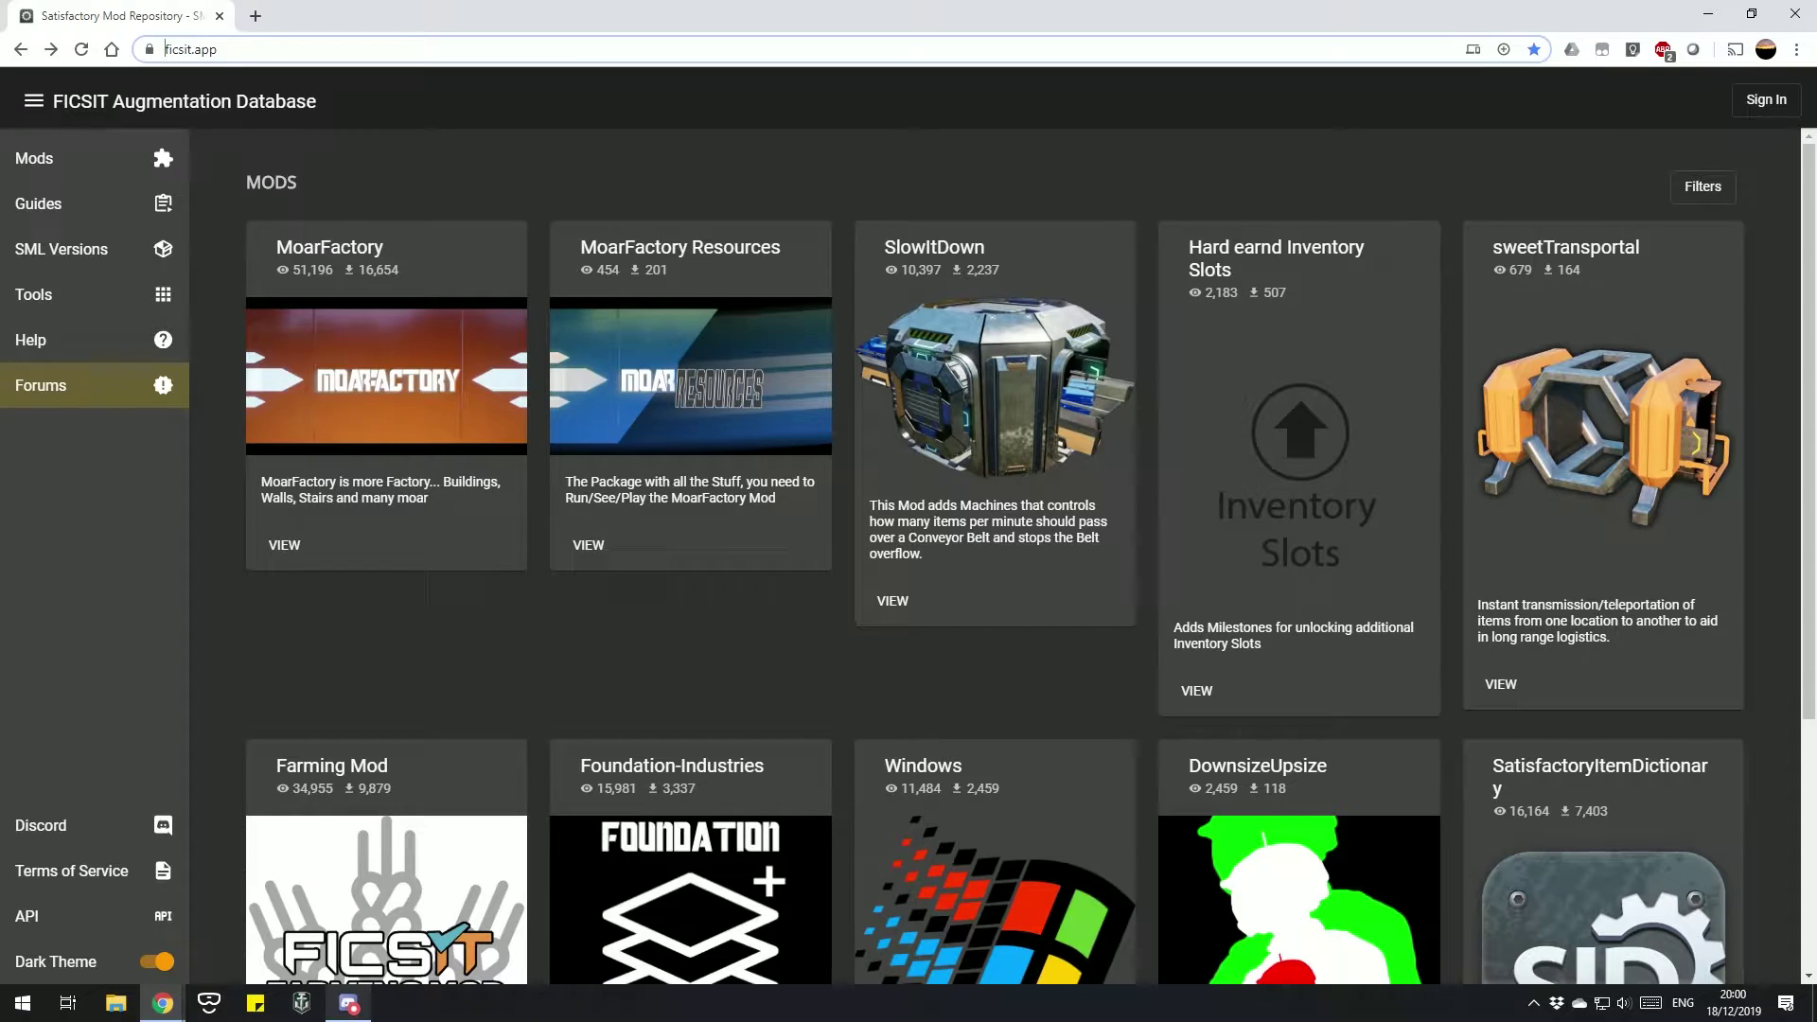
{"action": "left_click", "coordinate": [349, 1002]}
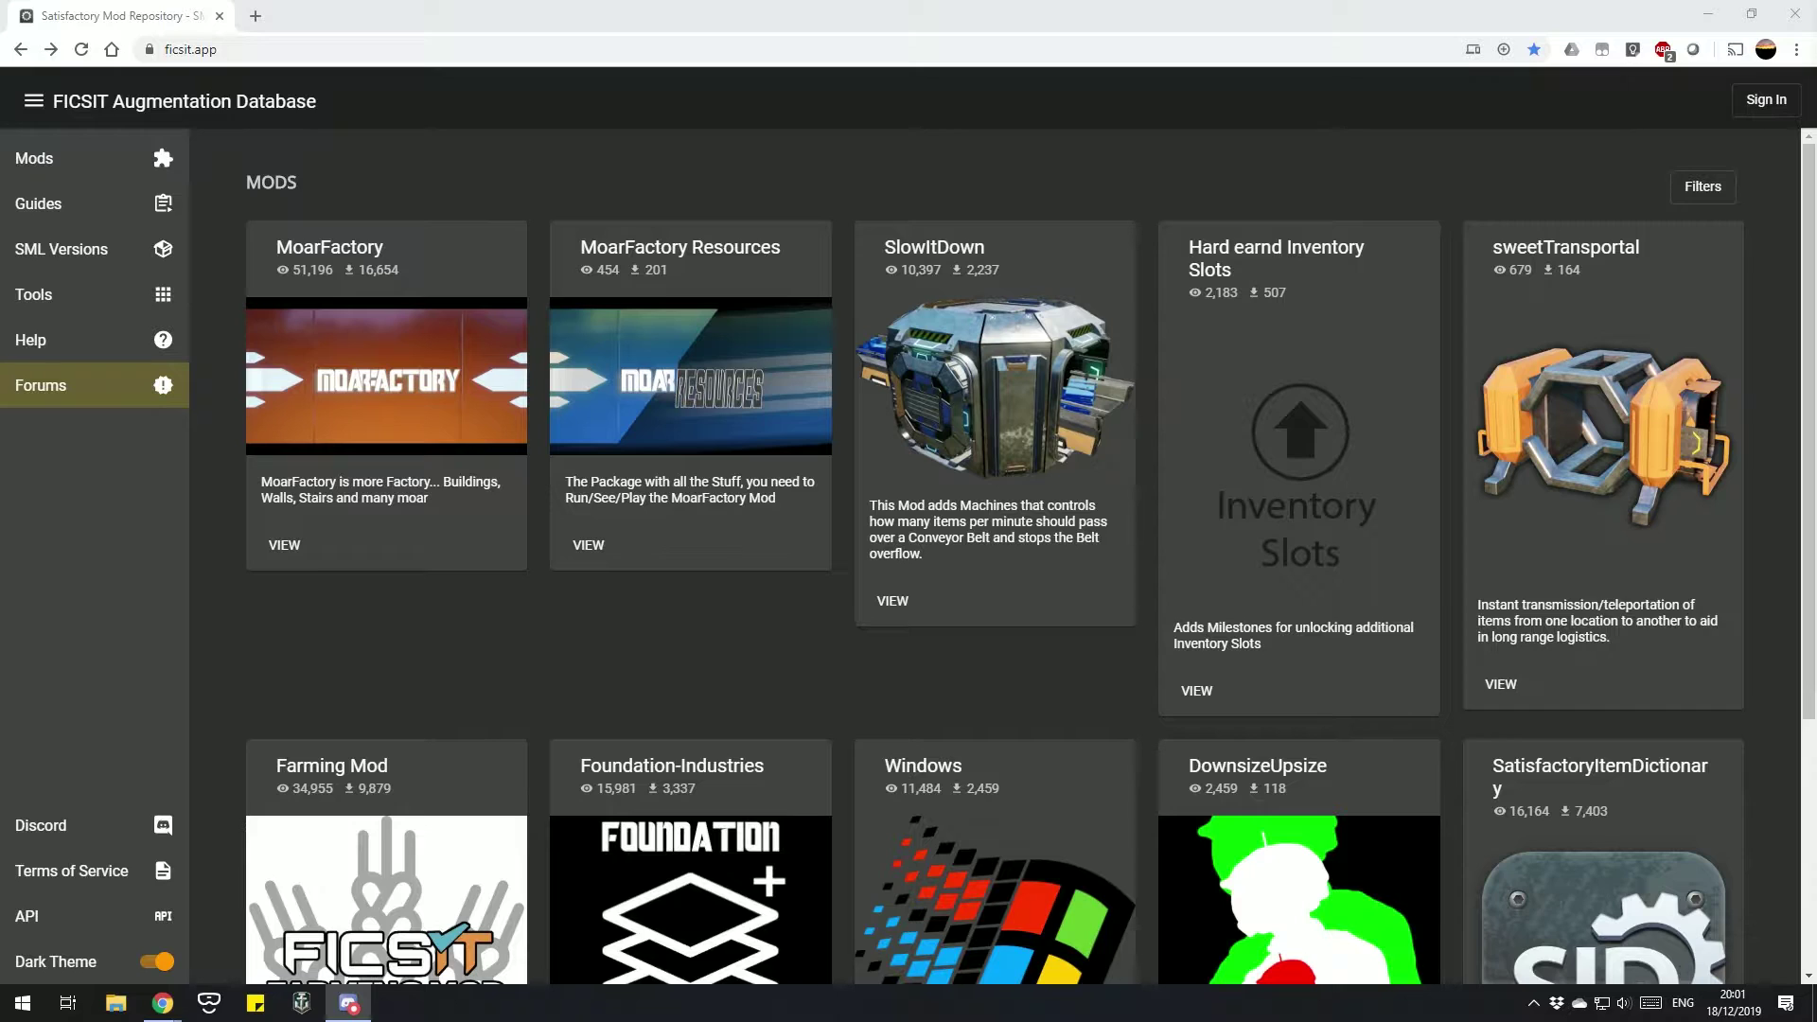
{"action": "left_click", "coordinate": [994, 388]}
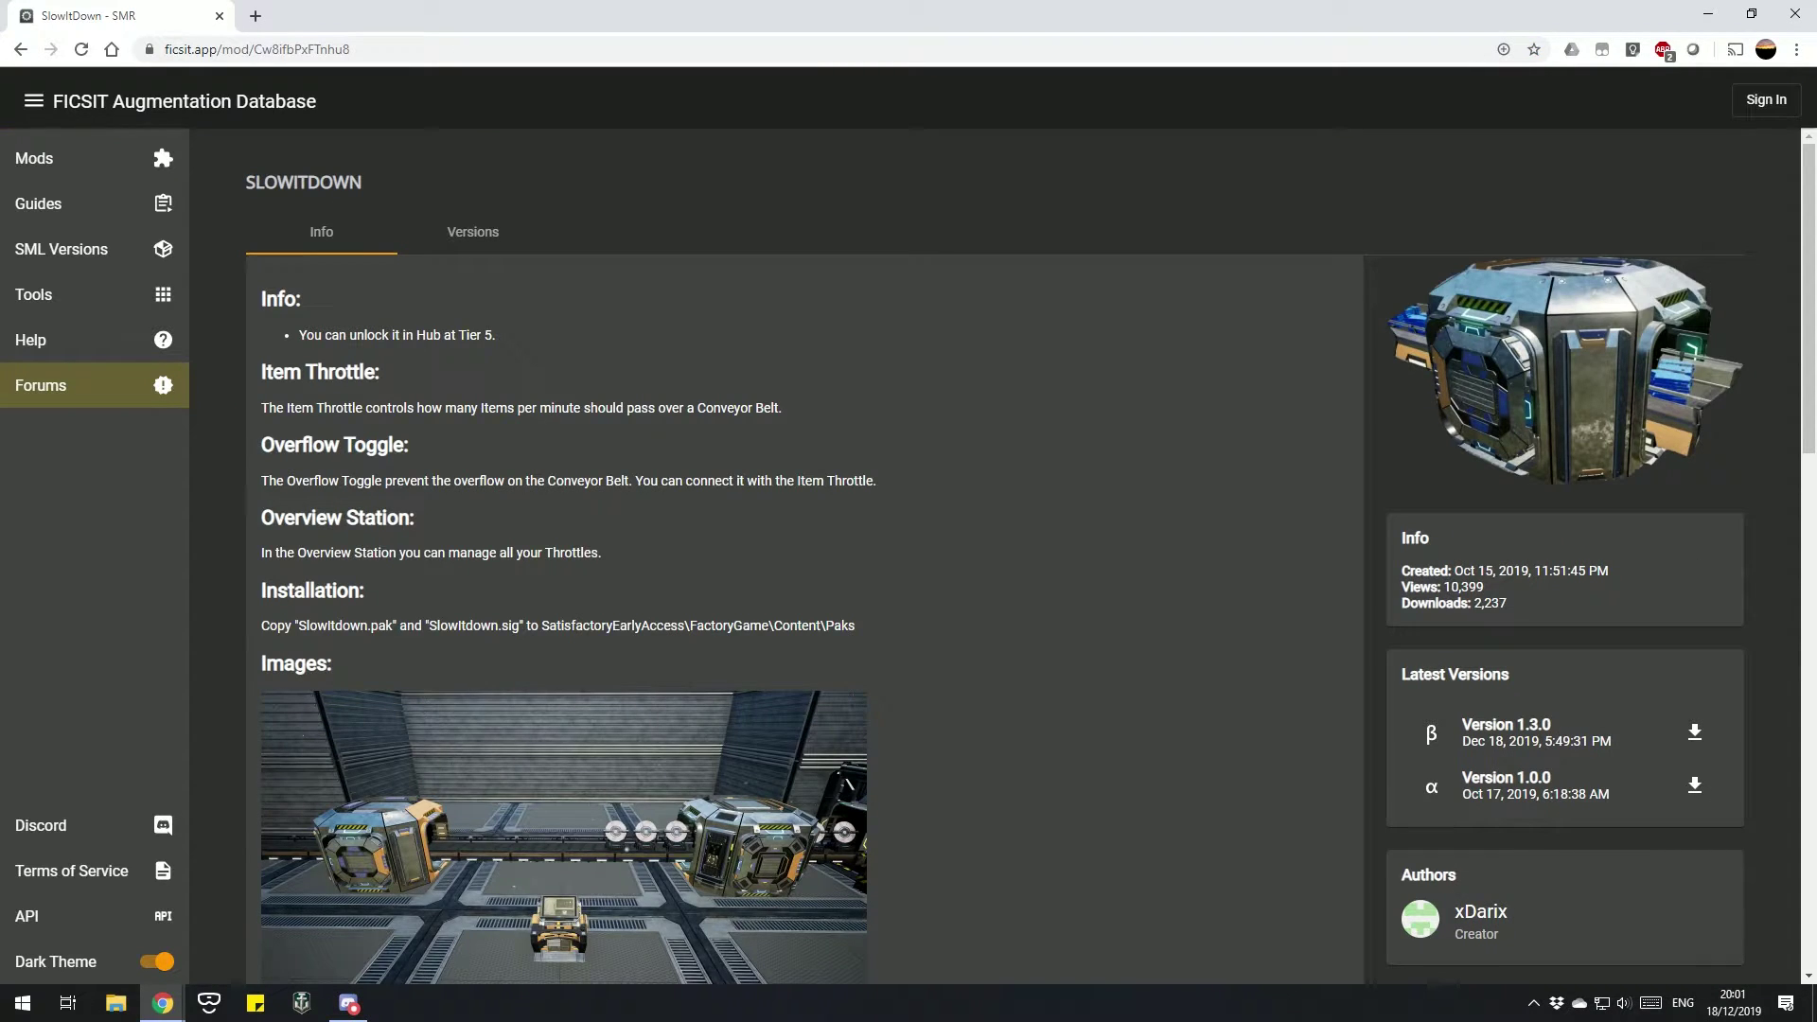
{"action": "left_click", "coordinate": [473, 232]}
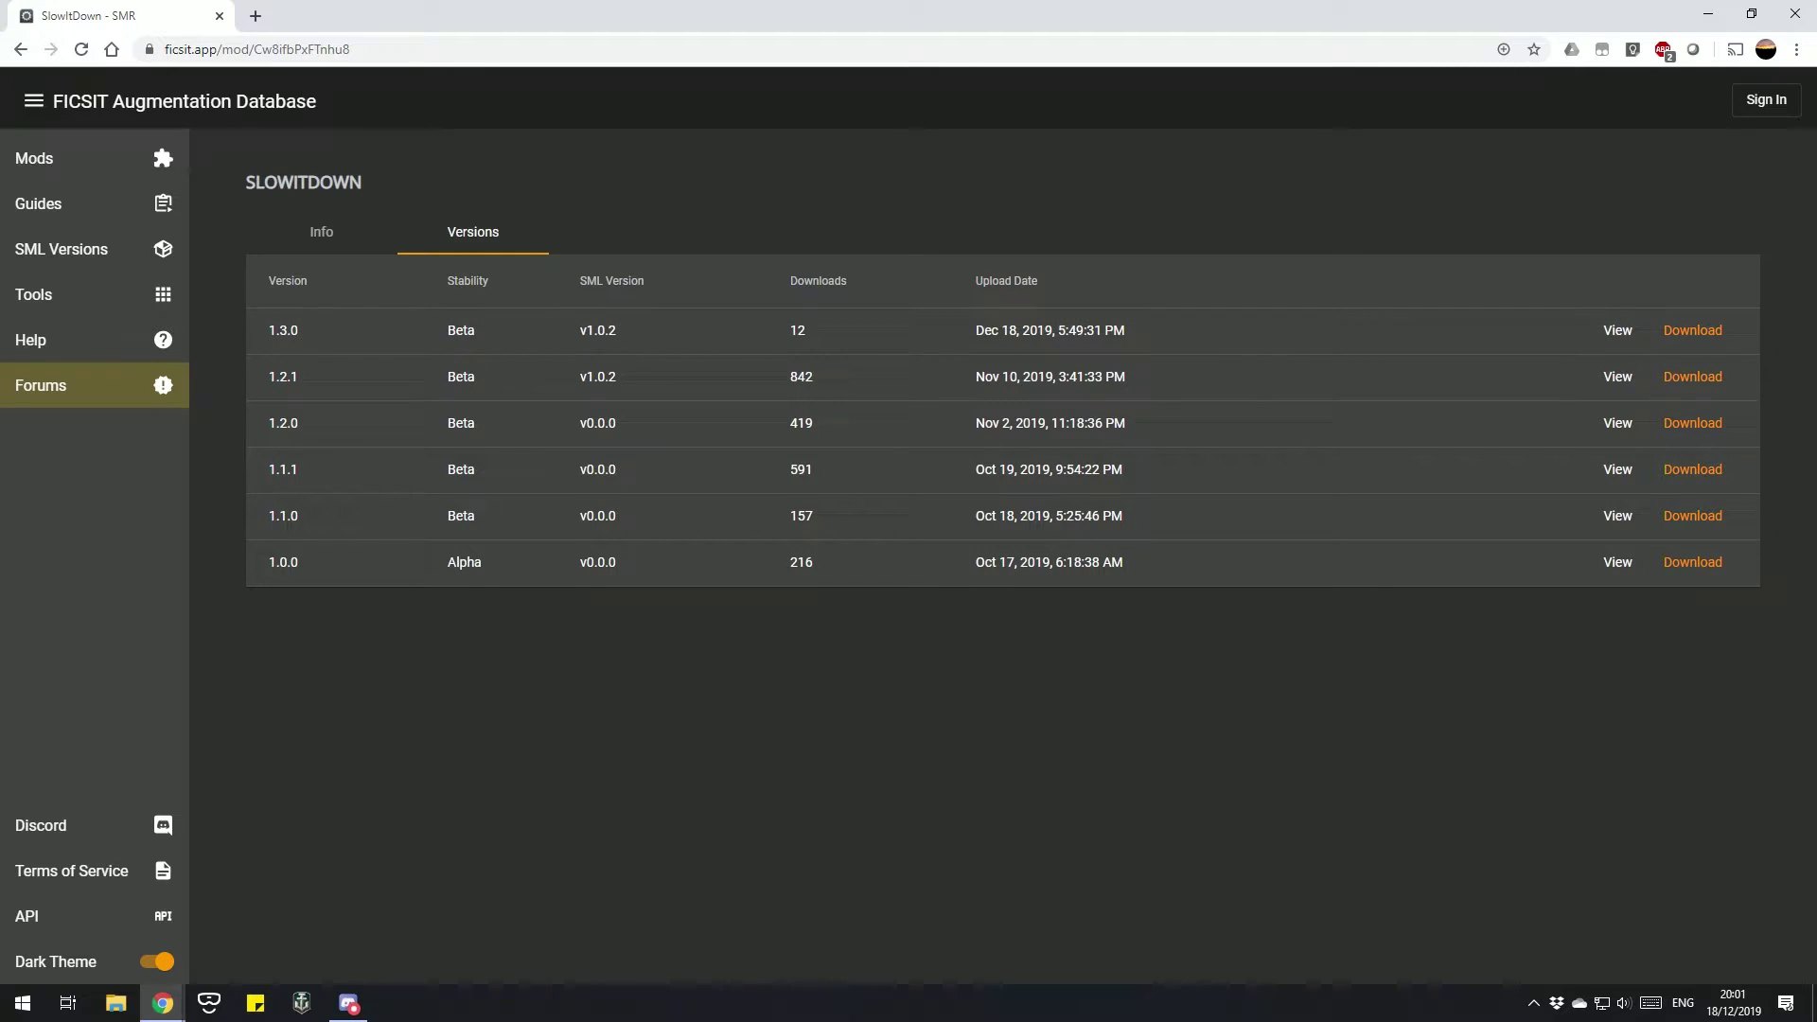
{"action": "left_click", "coordinate": [322, 232]}
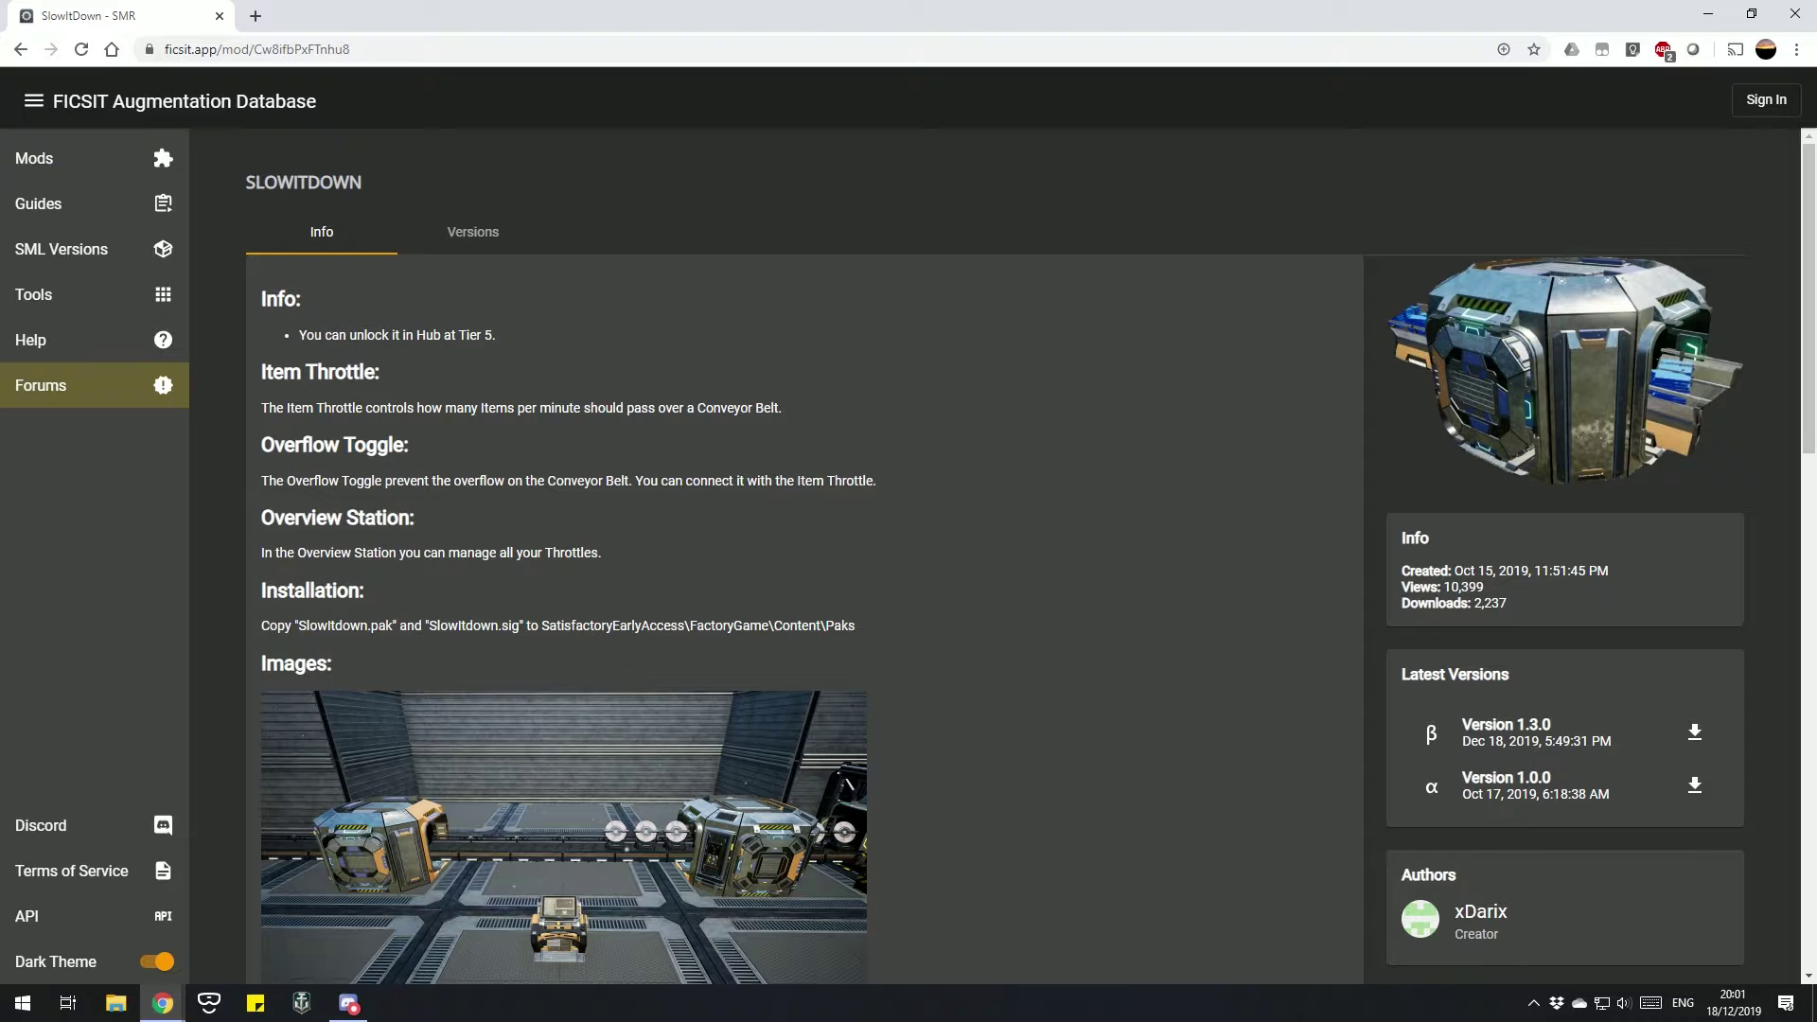
View the site's list of SML versions, return to the mods overview and open the MoarFactory mod.
{"action": "left_click", "coordinate": [65, 250]}
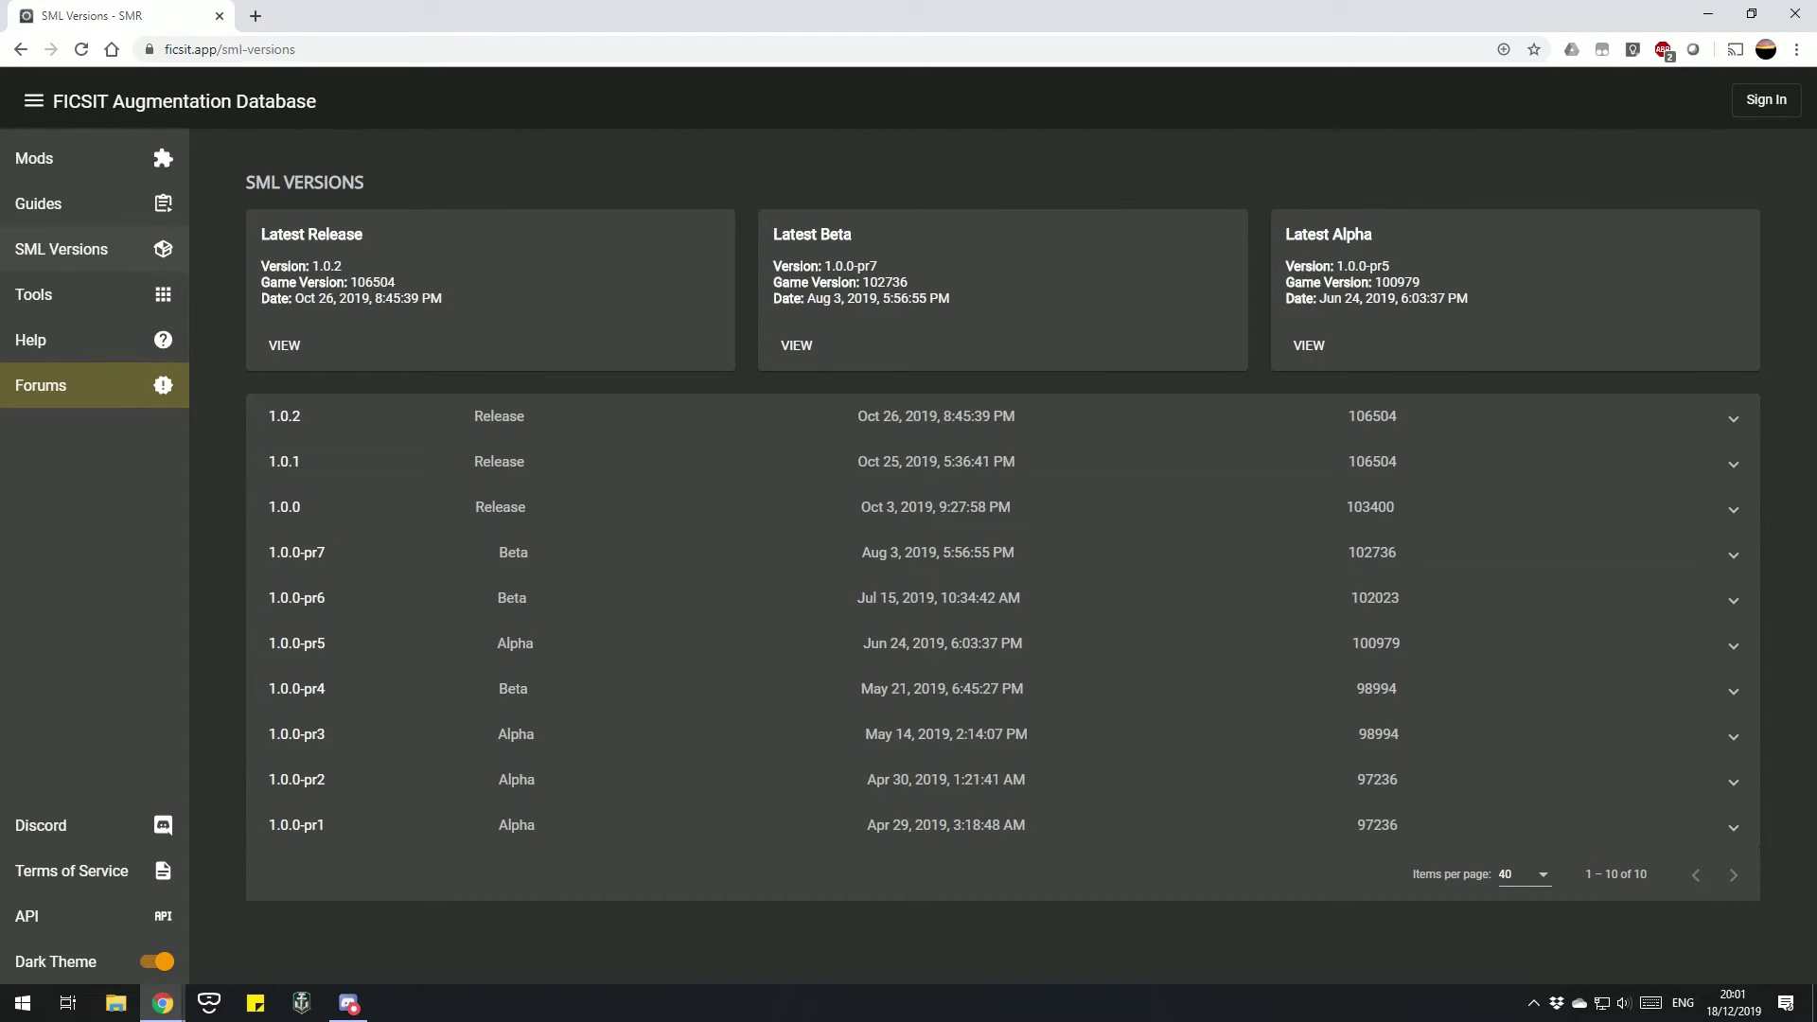
{"action": "left_click", "coordinate": [57, 159]}
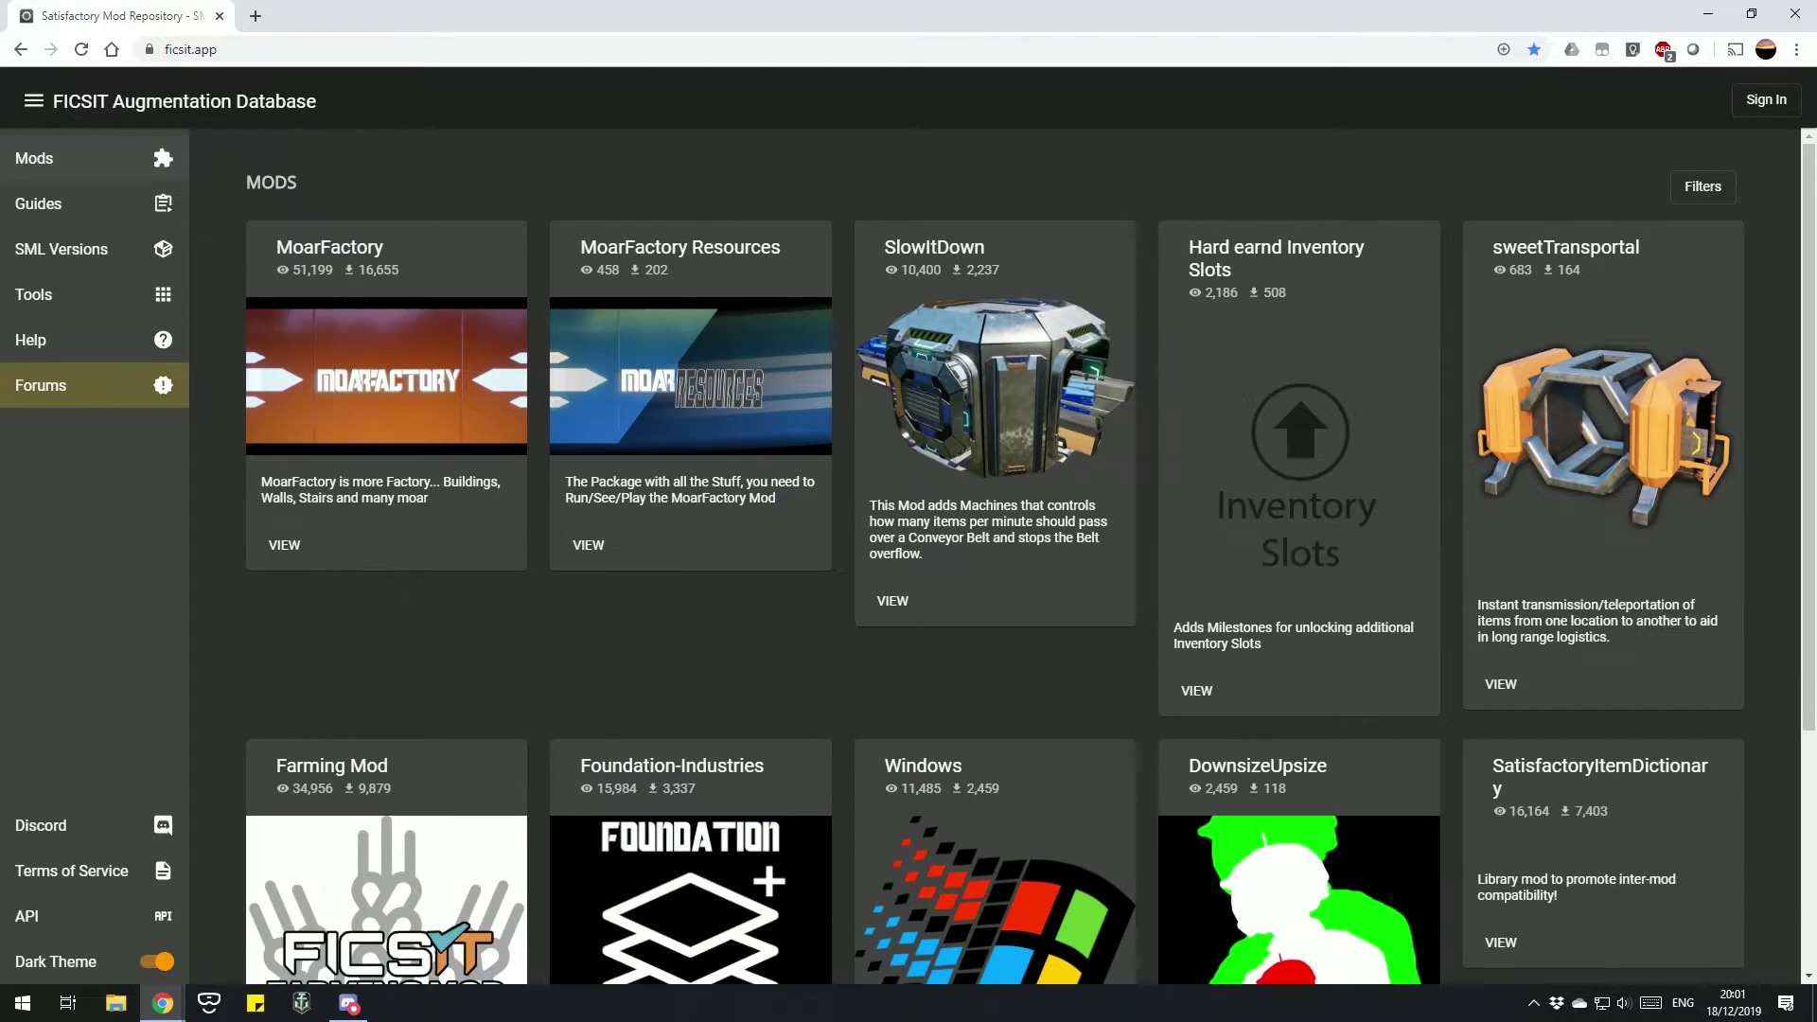
{"action": "left_click", "coordinate": [386, 376]}
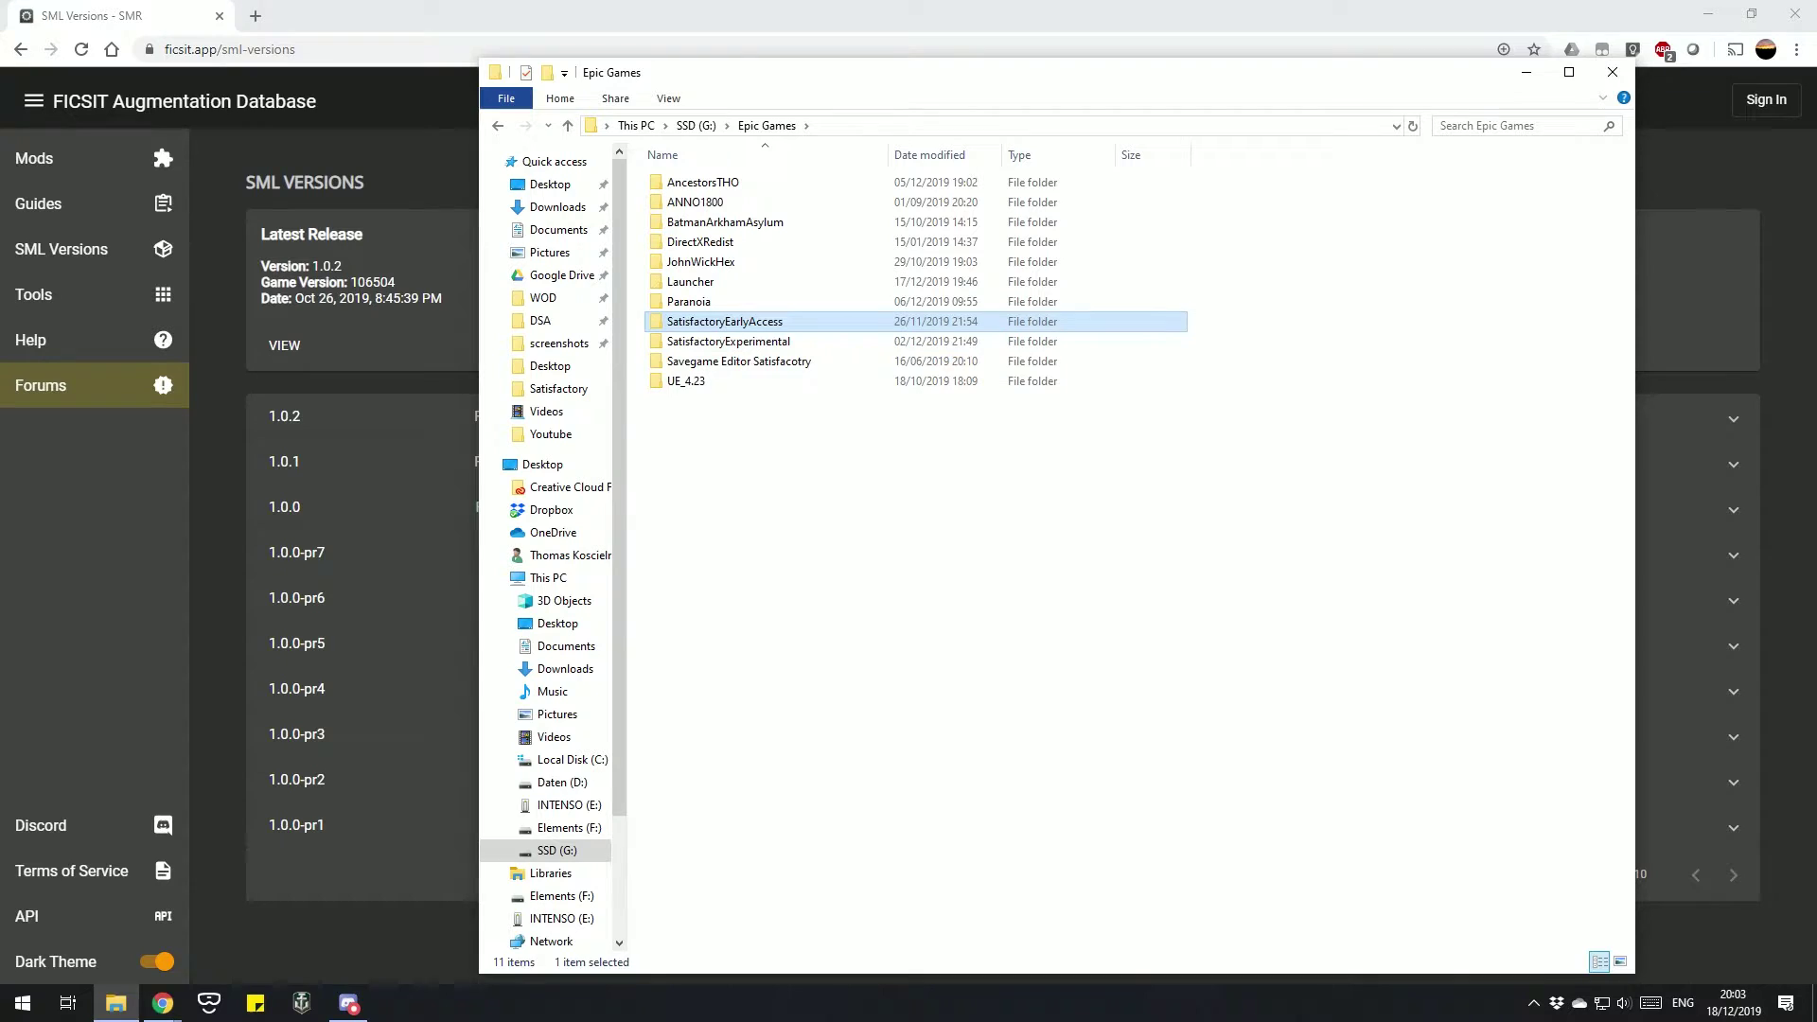
Browse from the Epic Games folder to SatisfactoryEarlyAccess\FactoryGame\Binaries\Win64 and move the window out of the way.
{"action": "double_click", "coordinate": [724, 321]}
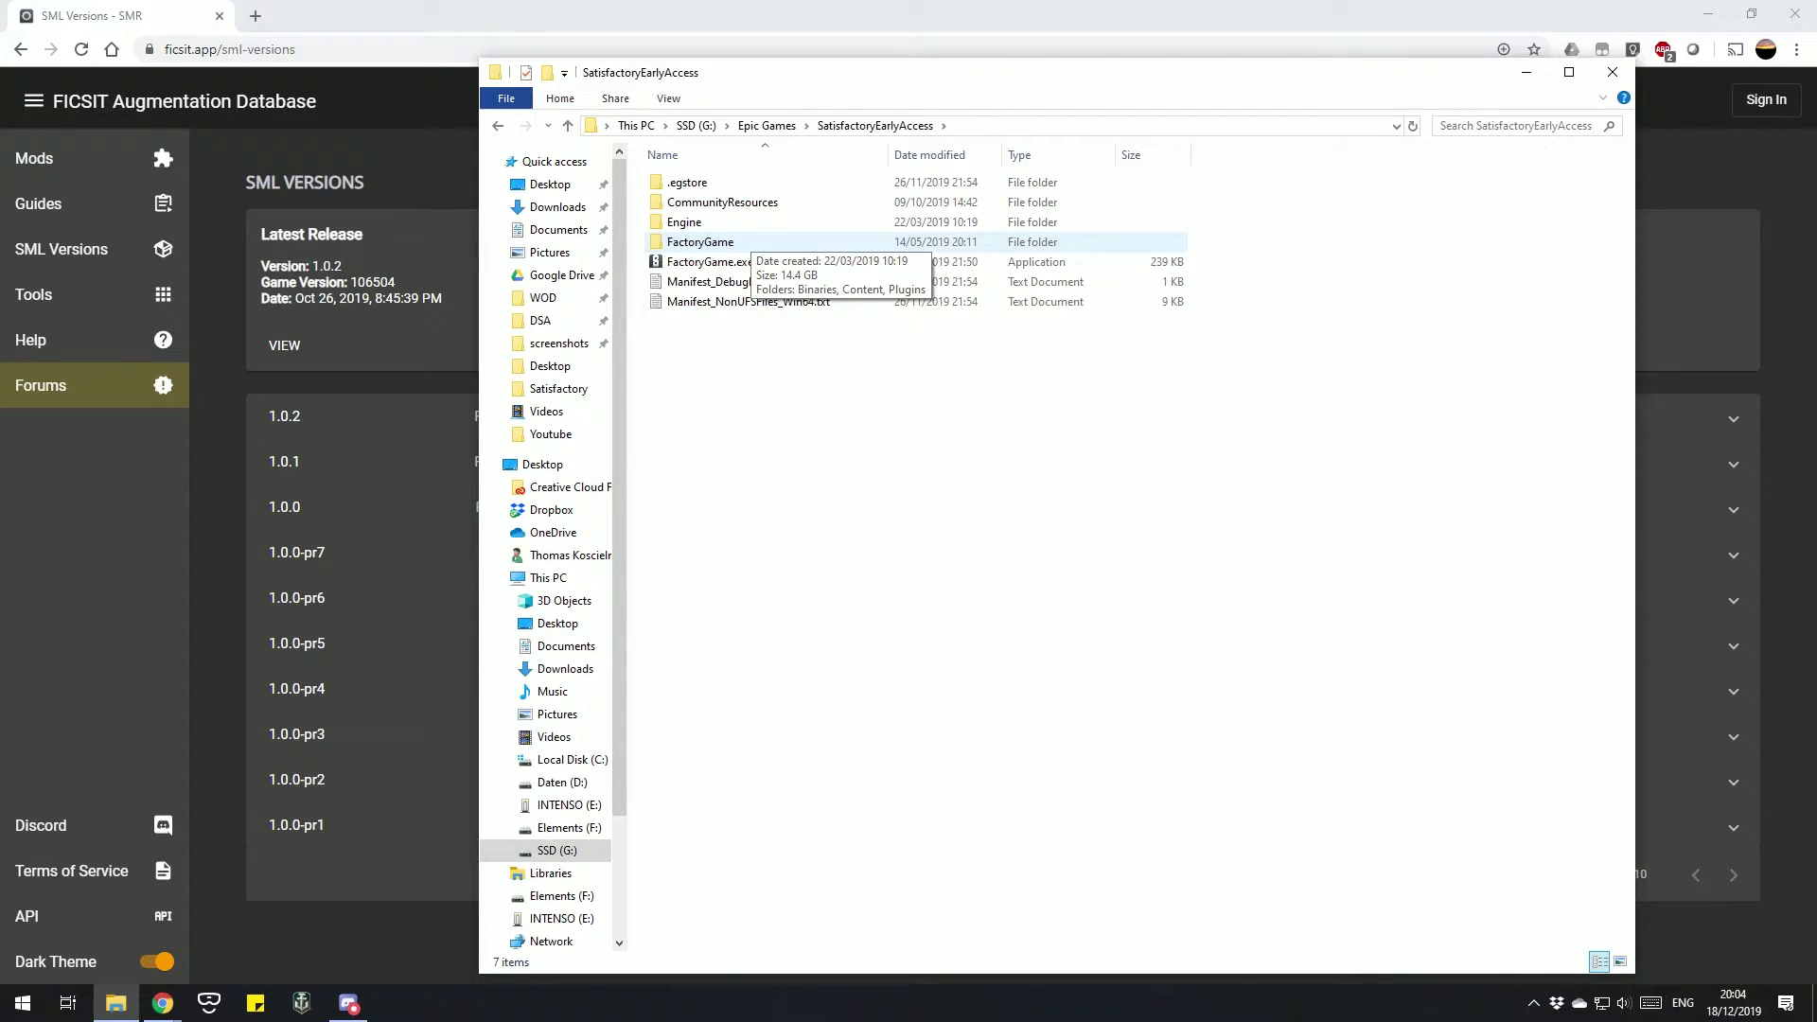
{"action": "double_click", "coordinate": [738, 241]}
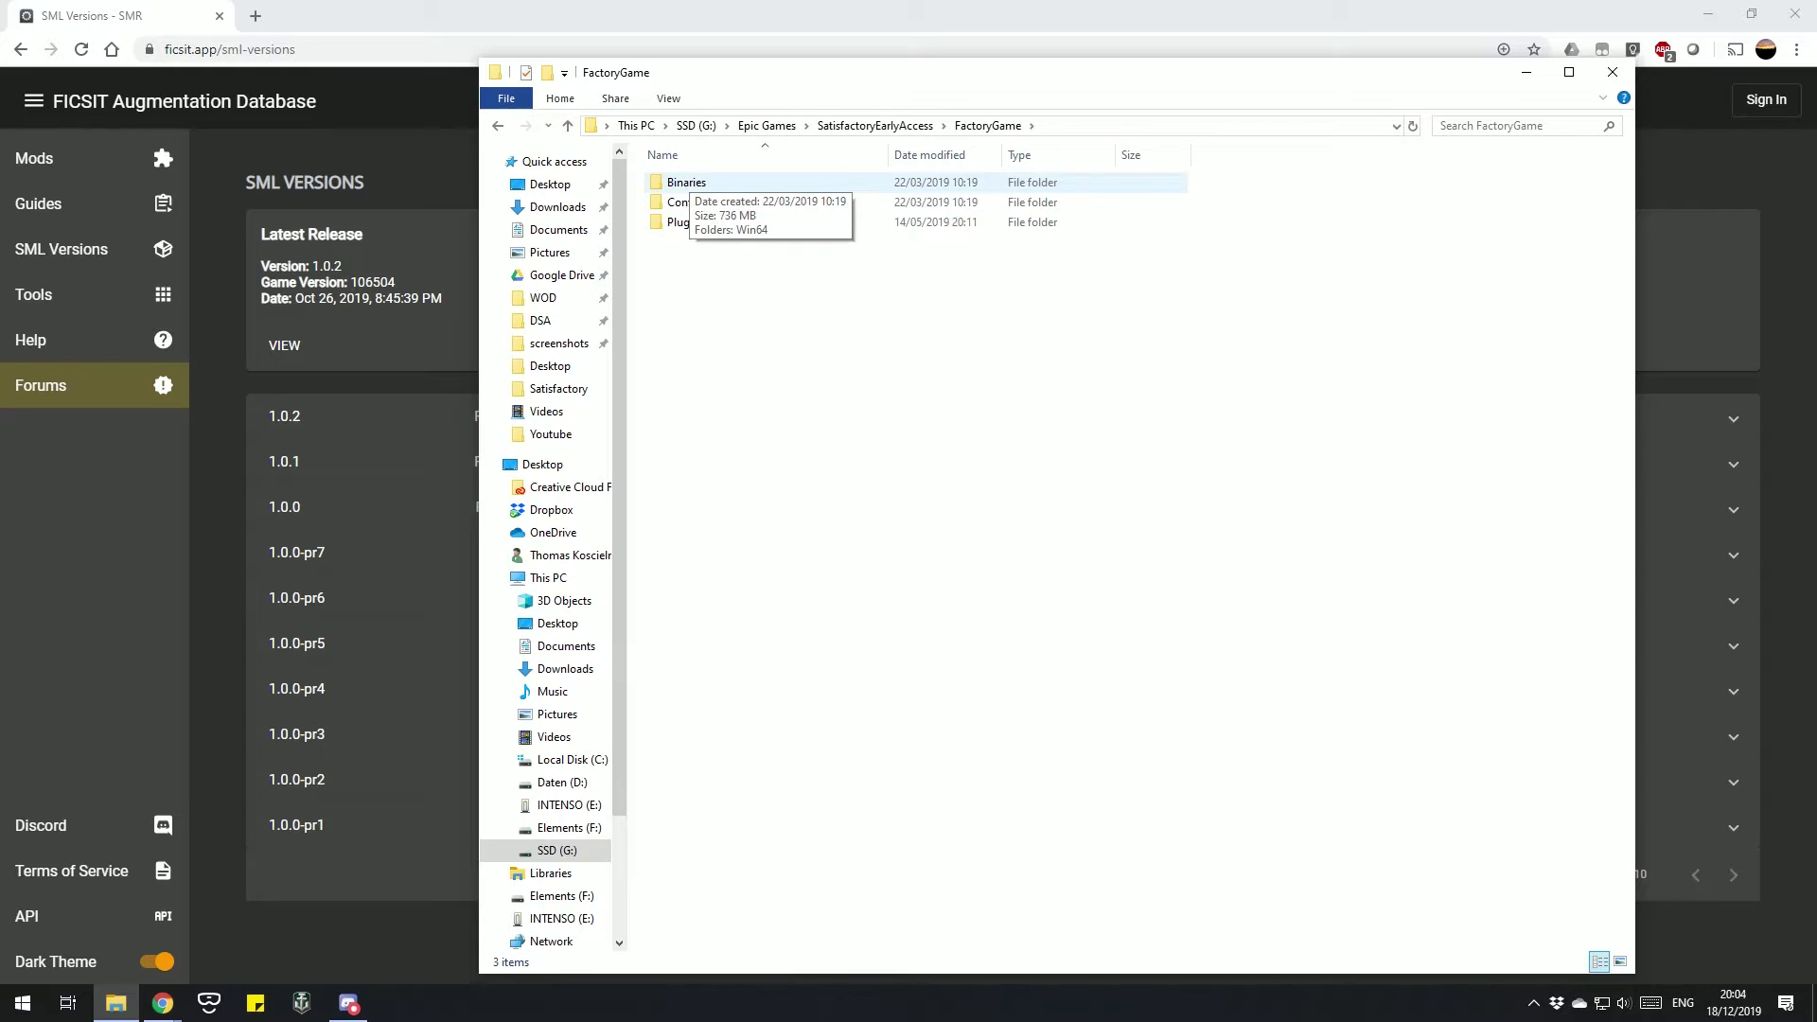
{"action": "double_click", "coordinate": [687, 182]}
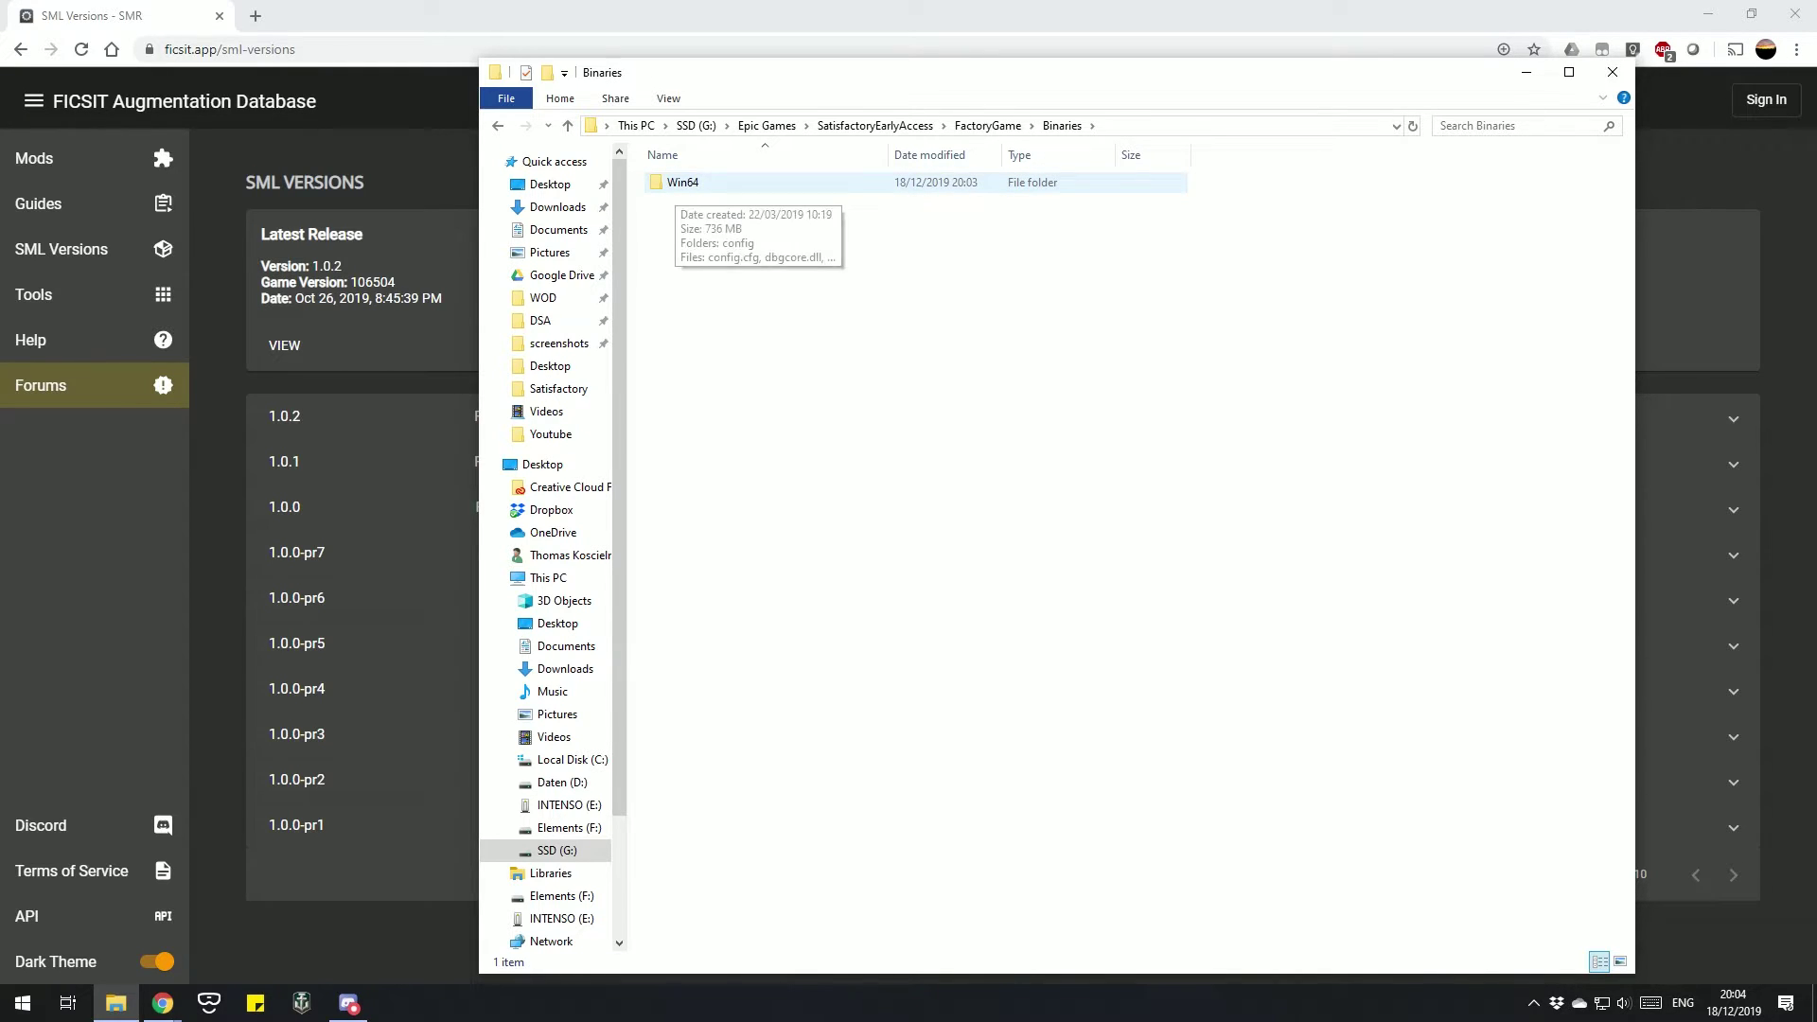
{"action": "double_click", "coordinate": [683, 181]}
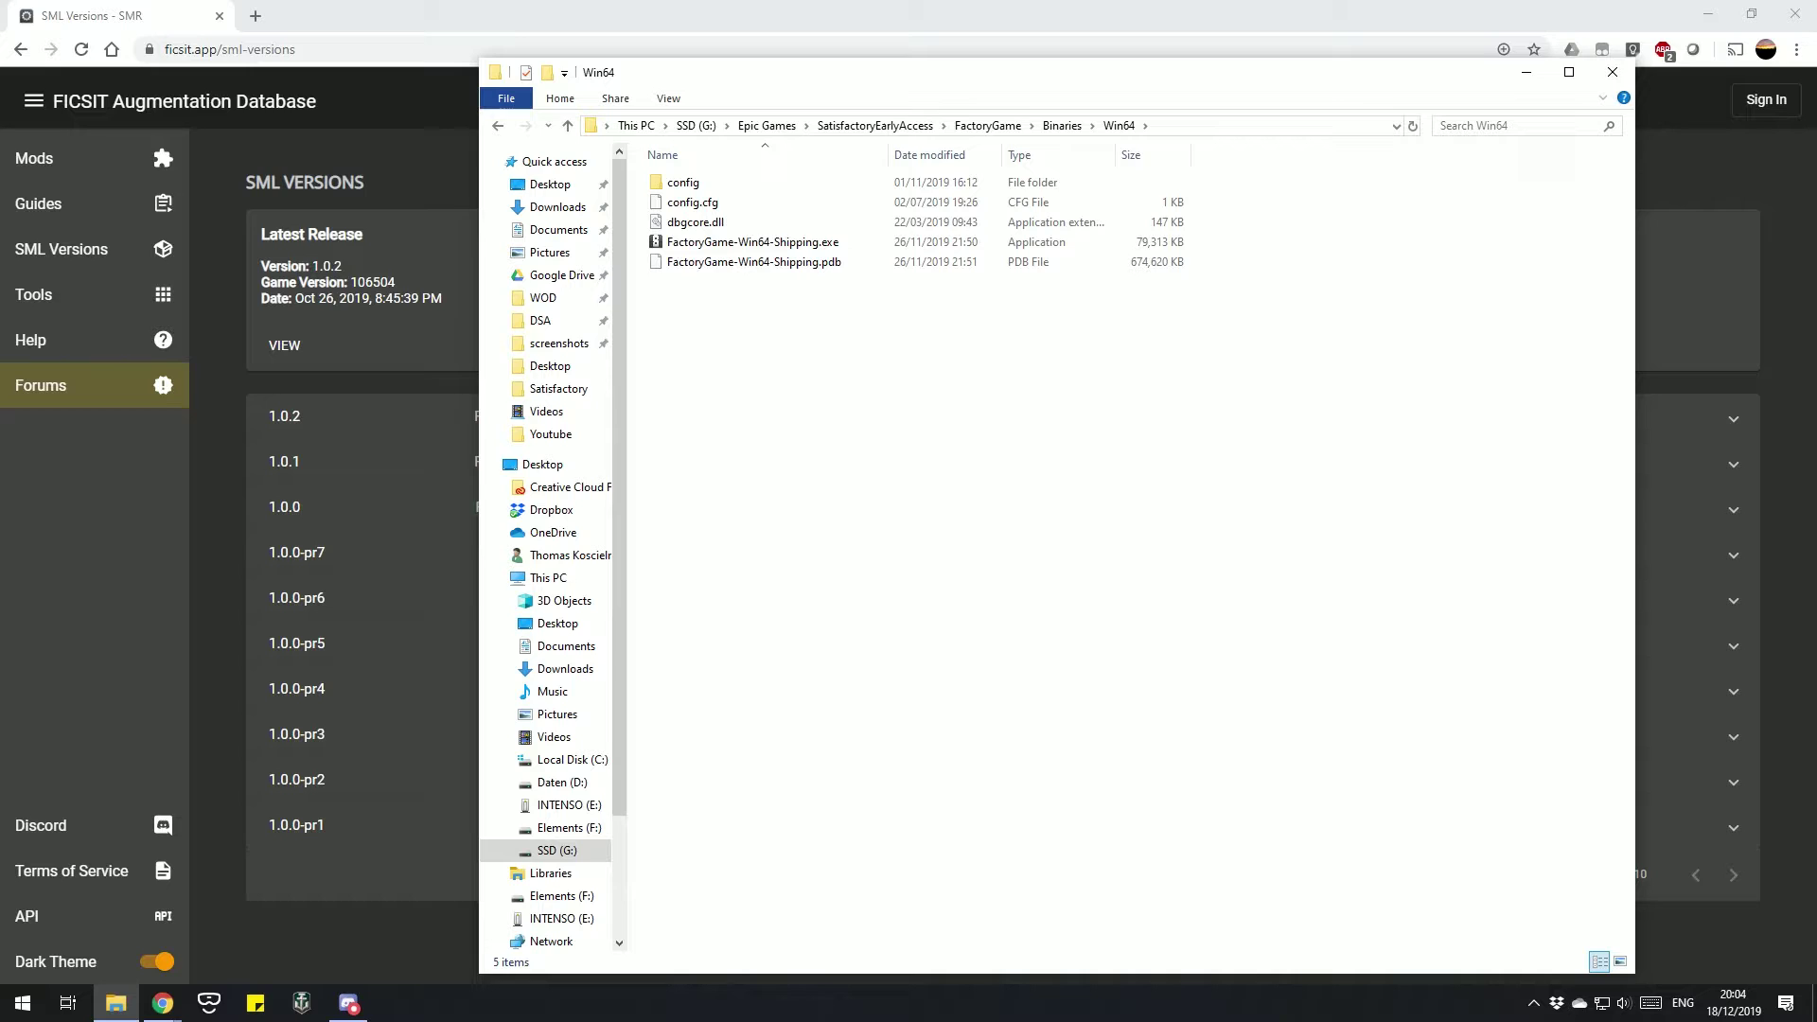
{"action": "left_click_drag", "start_coordinate": [1215, 78], "coordinate": [1277, 95]}
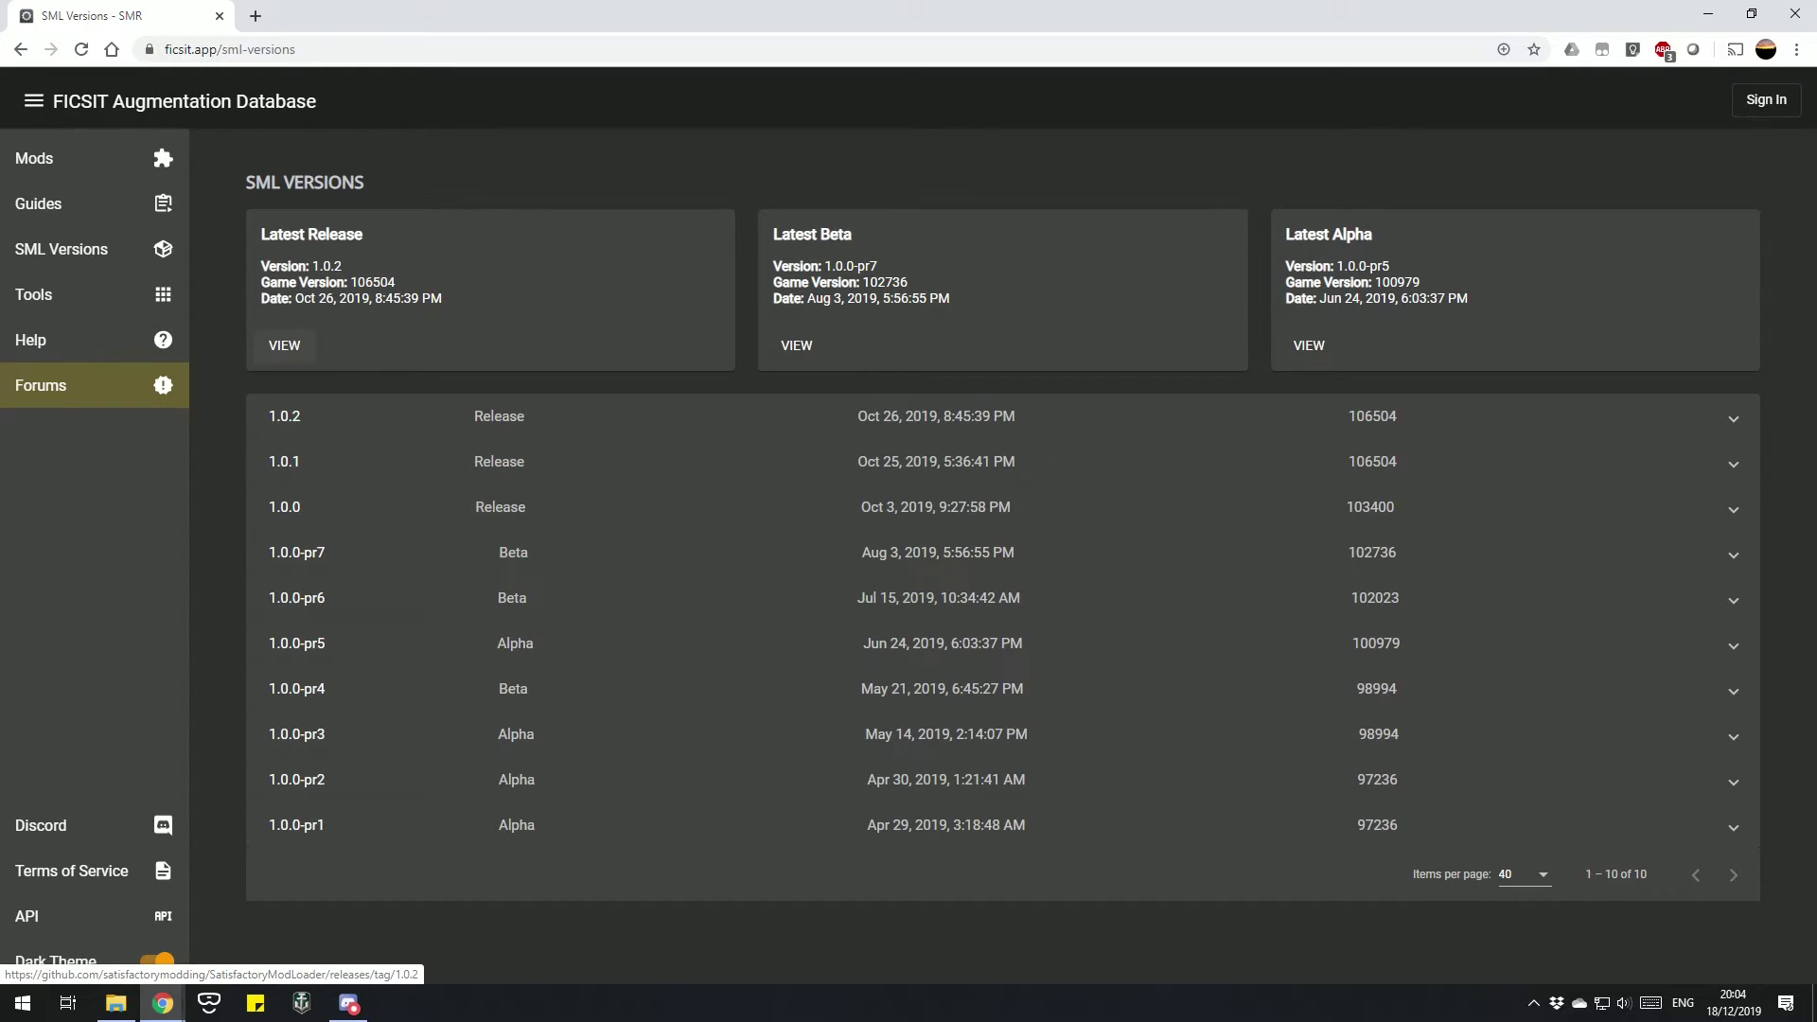
Open the latest SML release, 1.0.2, on GitHub, download xinput1_3.dll from its assets and keep the file.
{"action": "left_click", "coordinate": [284, 344]}
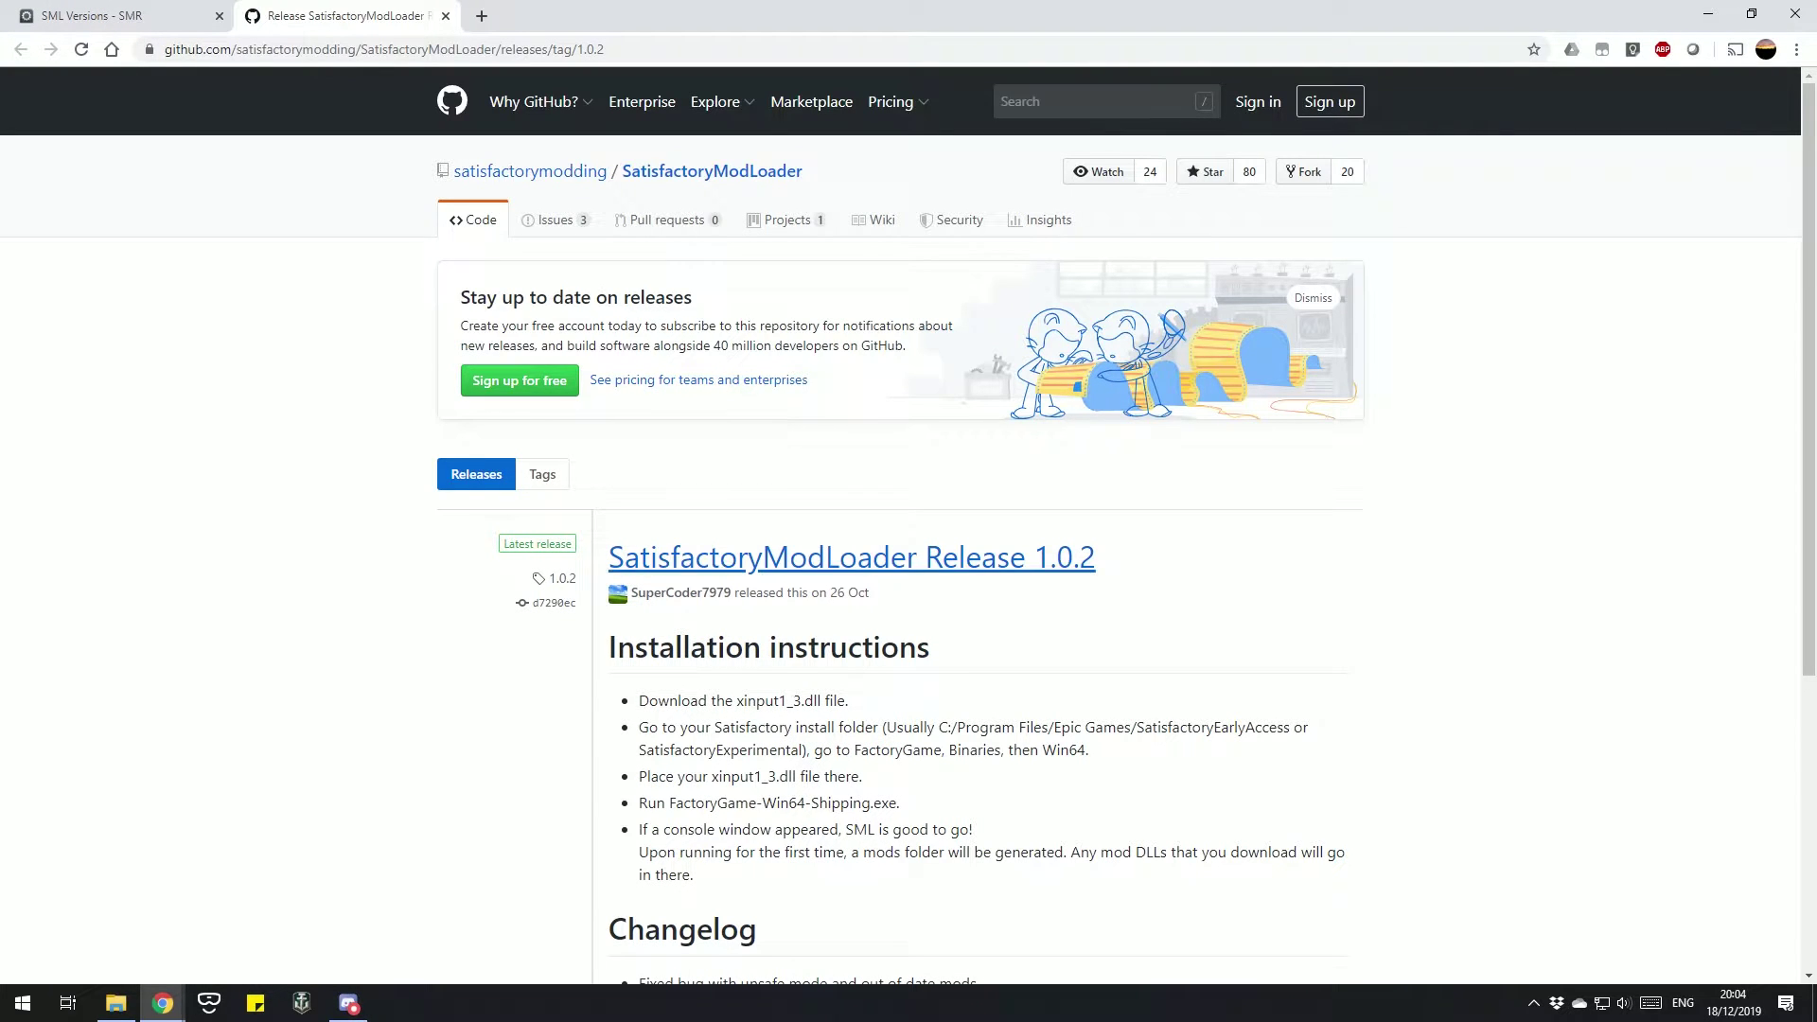
{"action": "scroll", "coordinate": [908, 525], "scroll_direction": "down", "scroll_amount": 3}
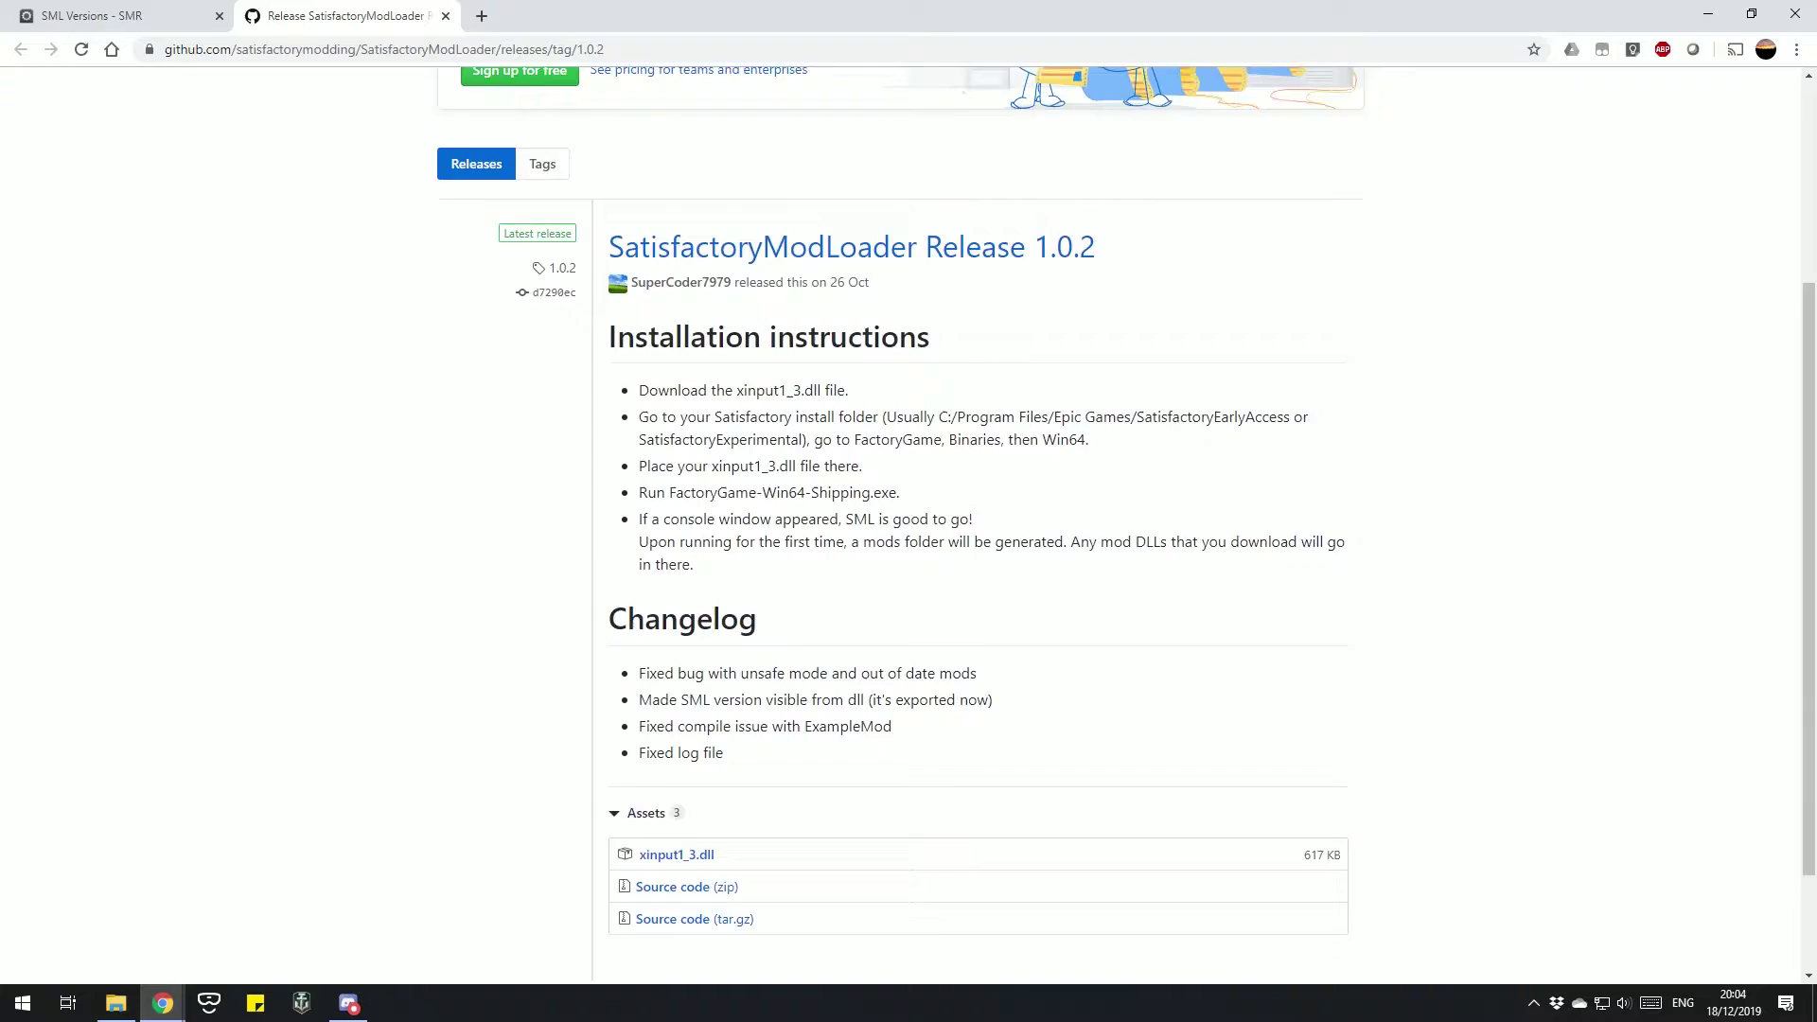
{"action": "scroll", "coordinate": [908, 525], "scroll_direction": "up", "scroll_amount": 3}
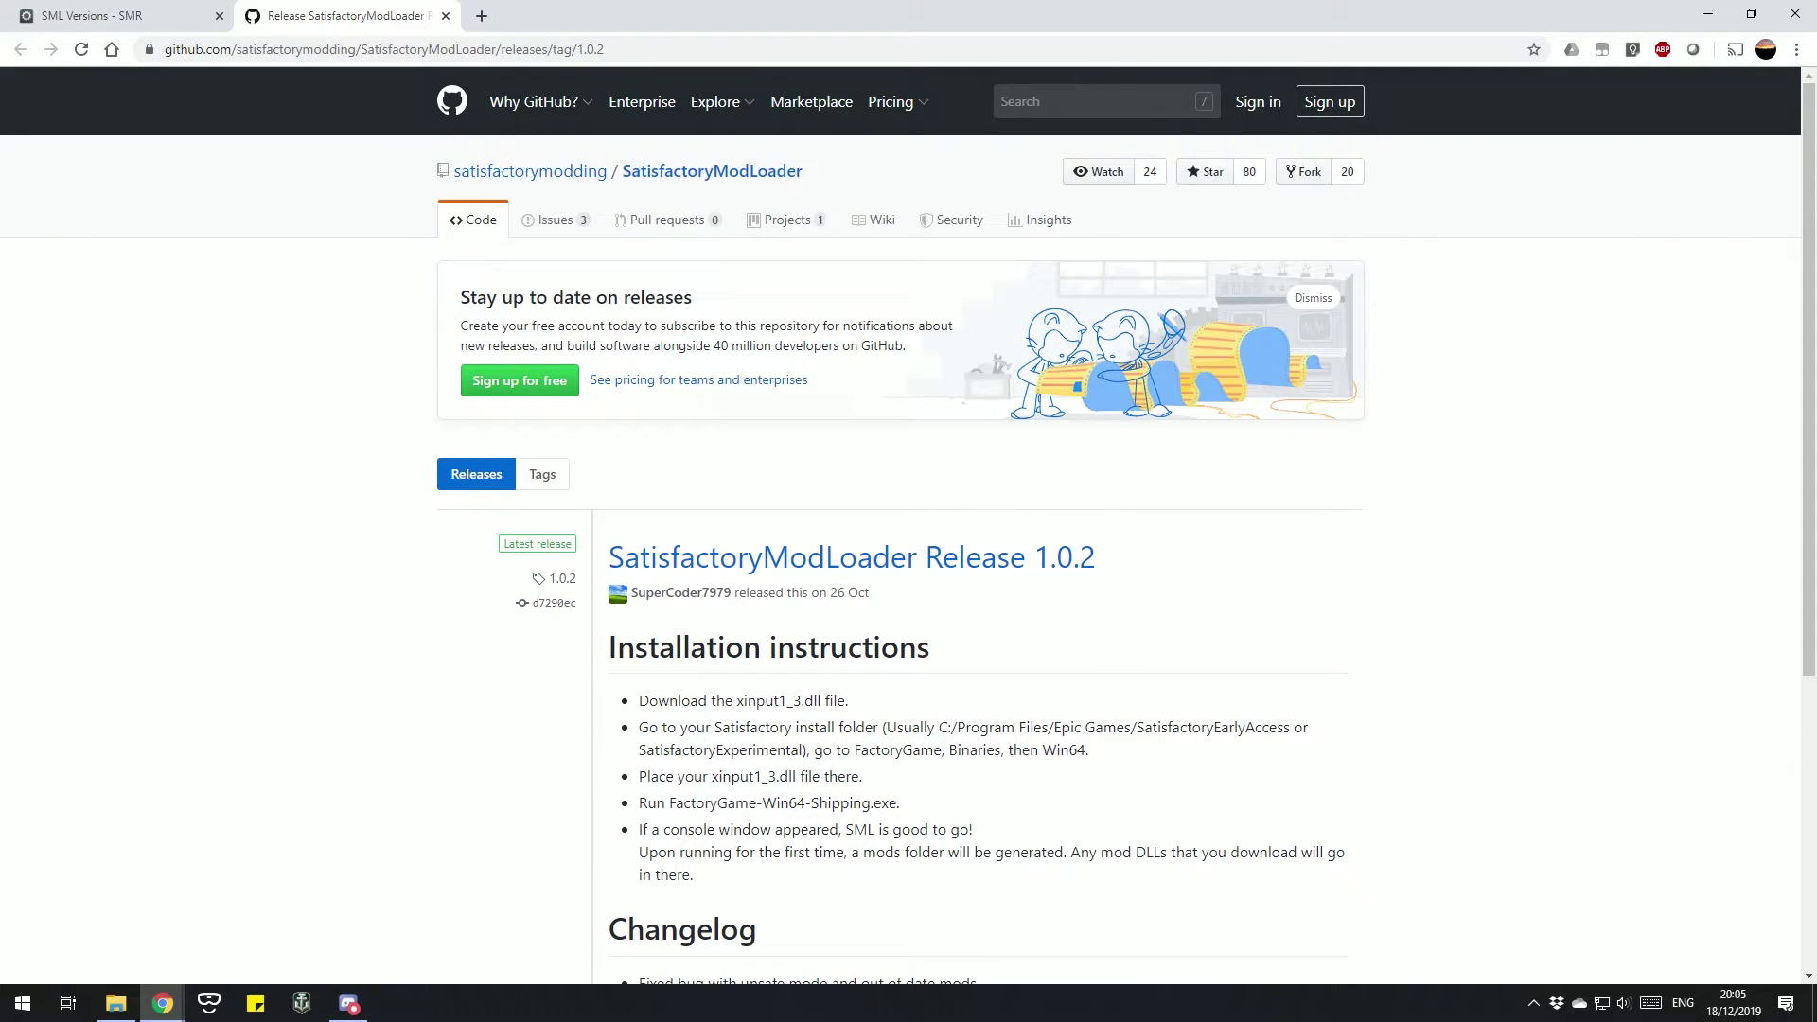
{"action": "scroll", "coordinate": [908, 525], "scroll_direction": "down", "scroll_amount": 4}
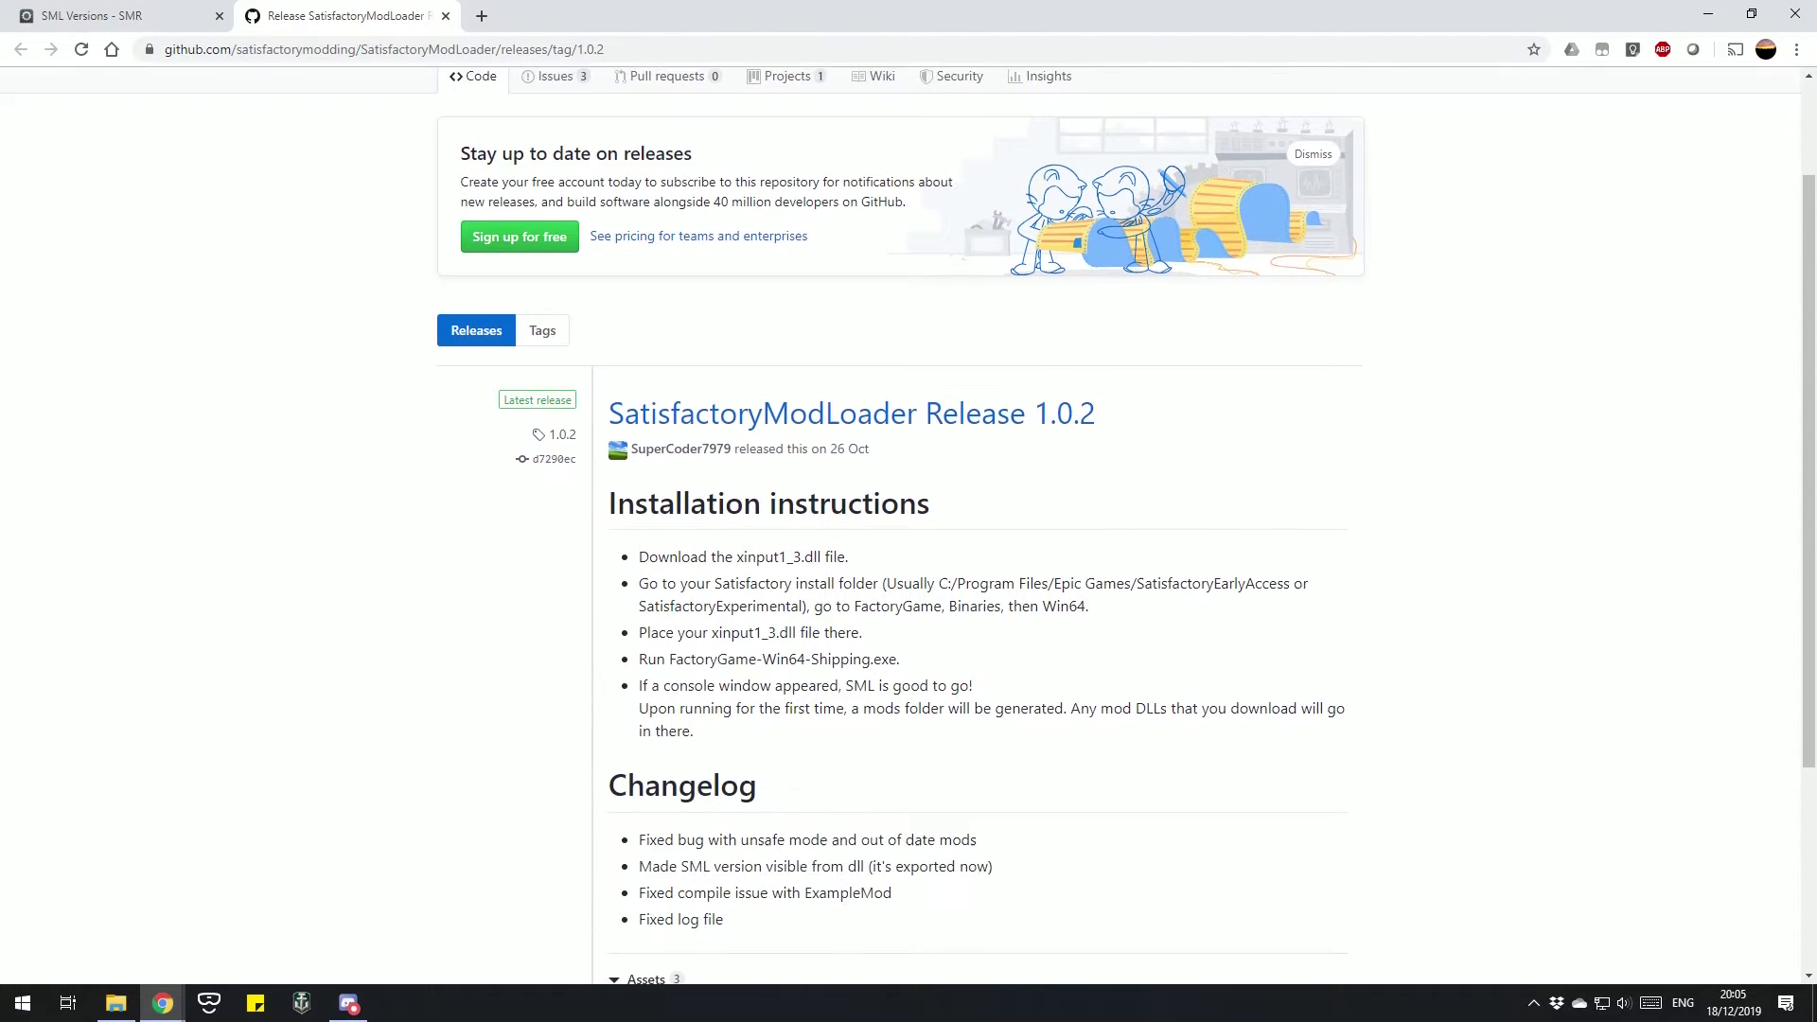
{"action": "scroll", "coordinate": [909, 525], "scroll_direction": "down", "scroll_amount": 1}
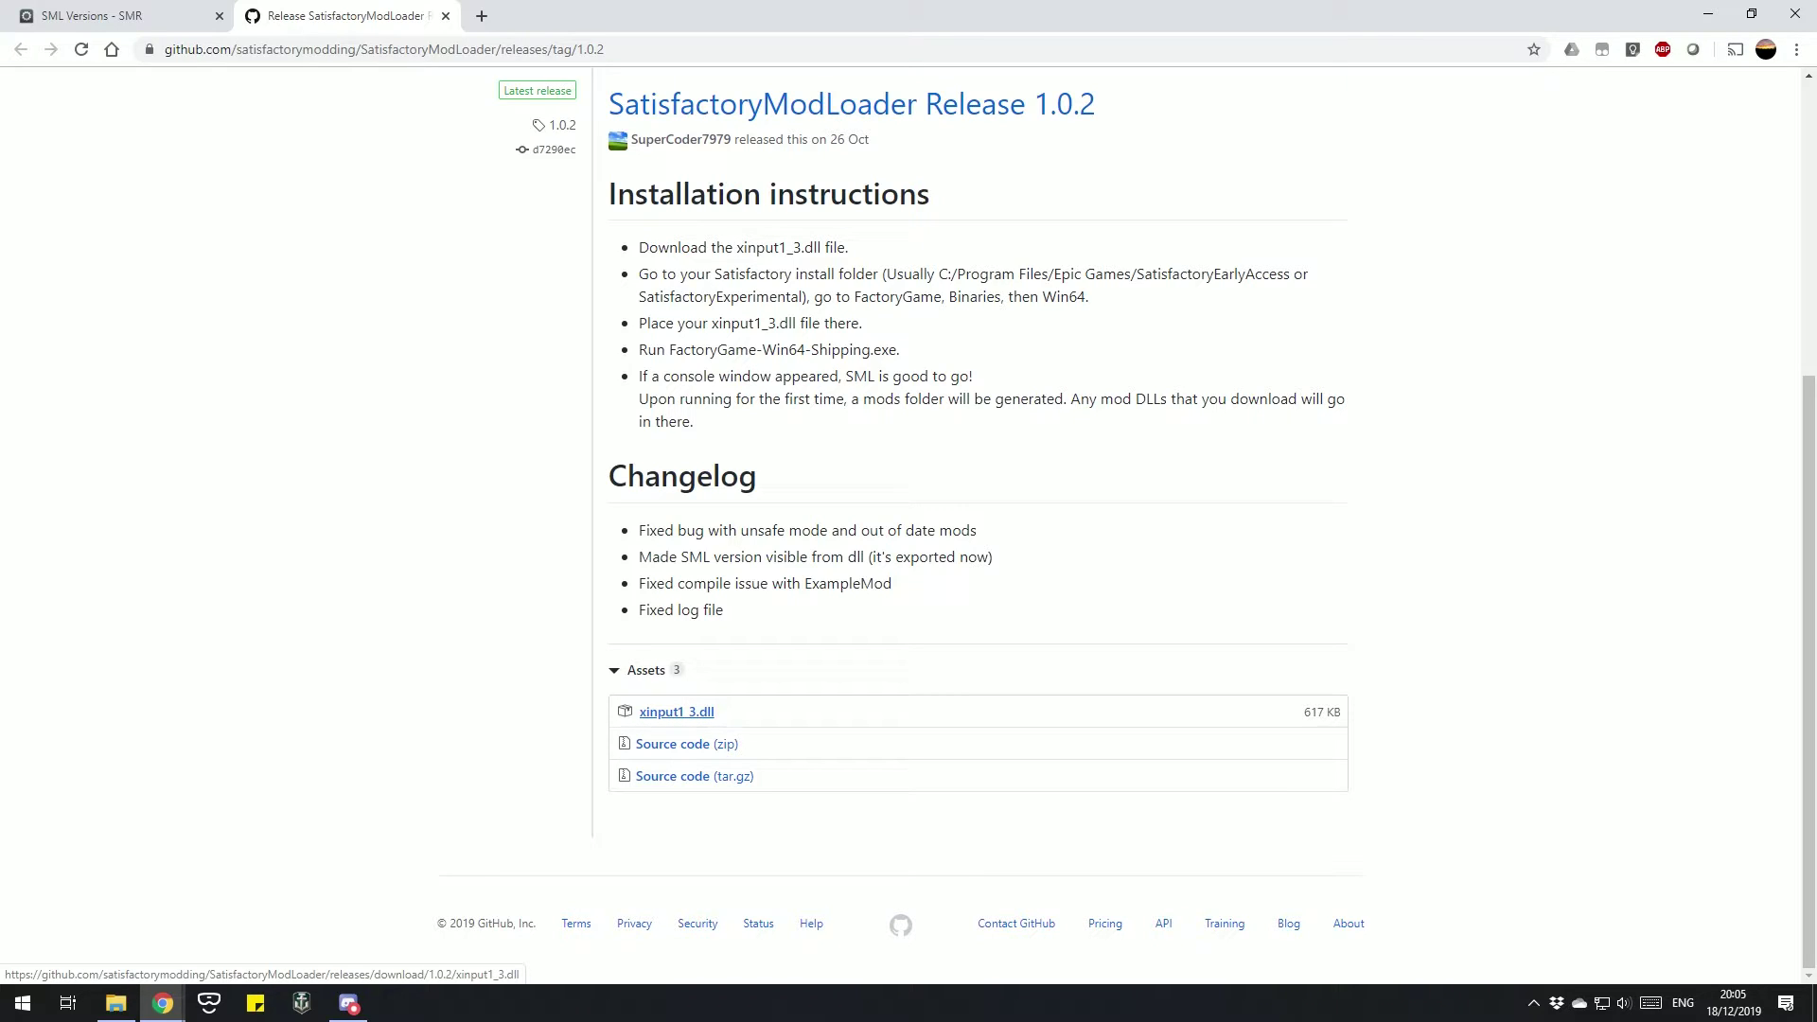
{"action": "left_click", "coordinate": [677, 711]}
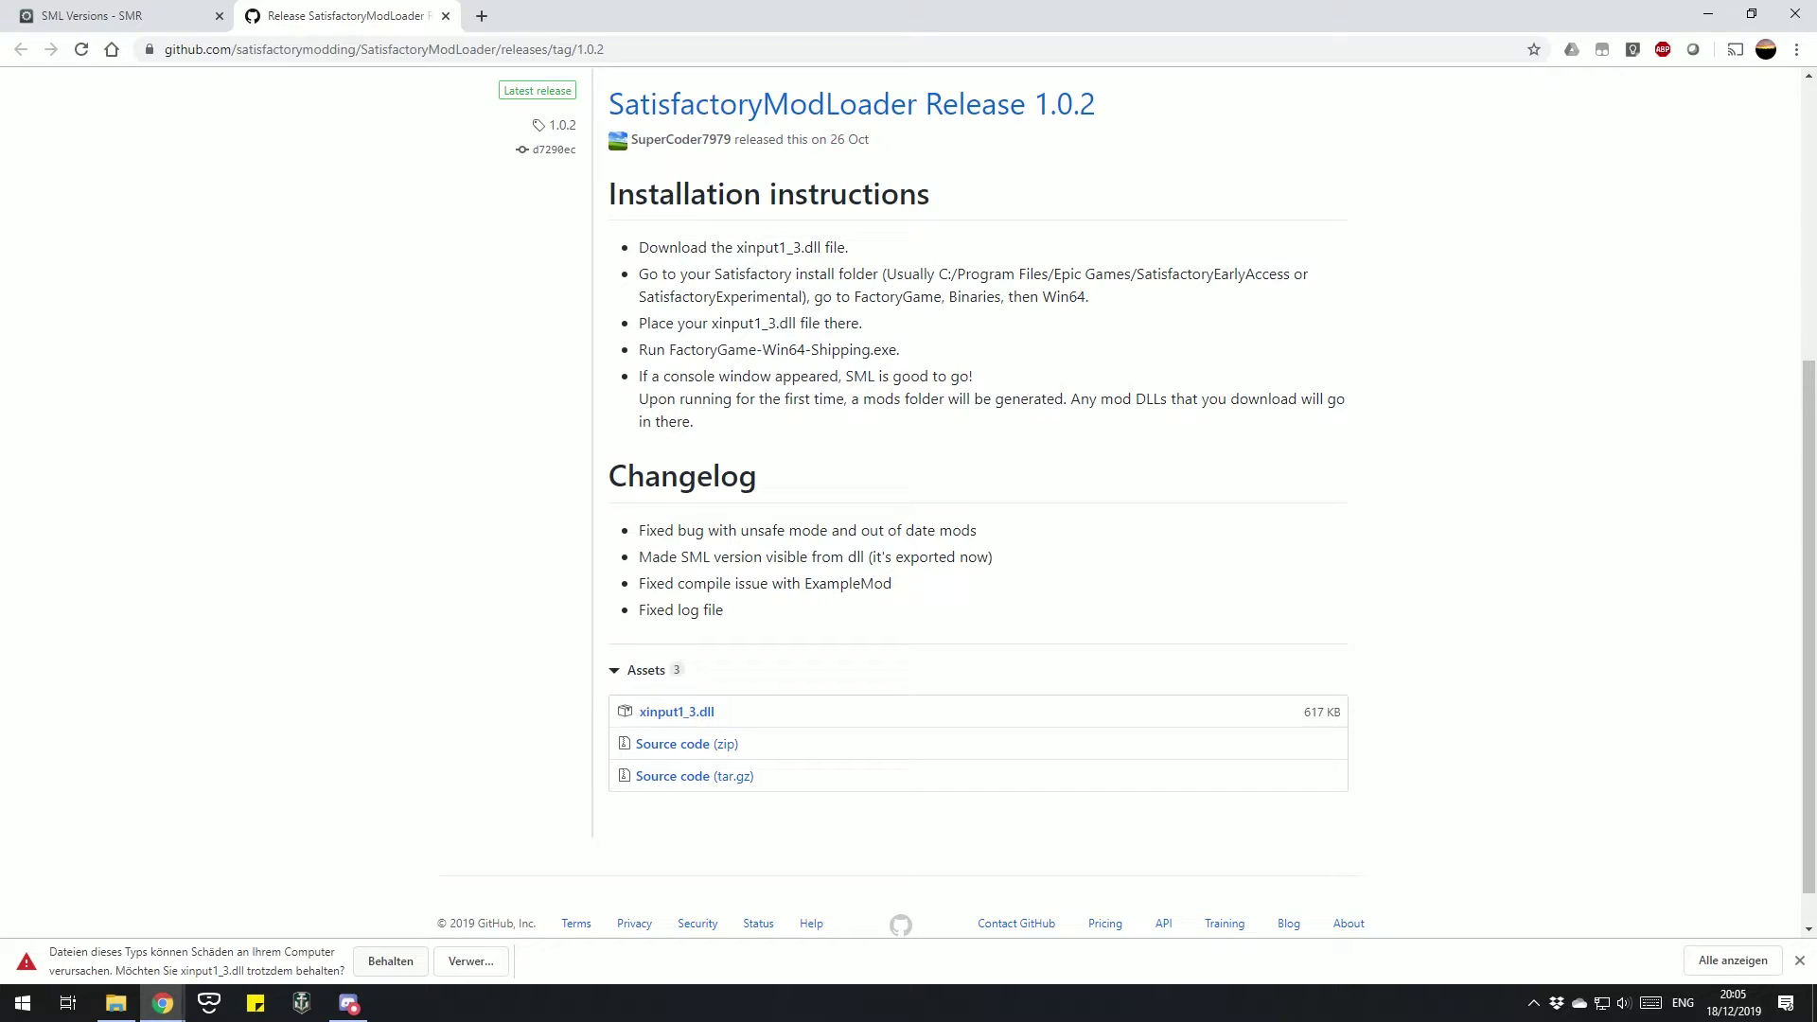
{"action": "left_click", "coordinate": [391, 960]}
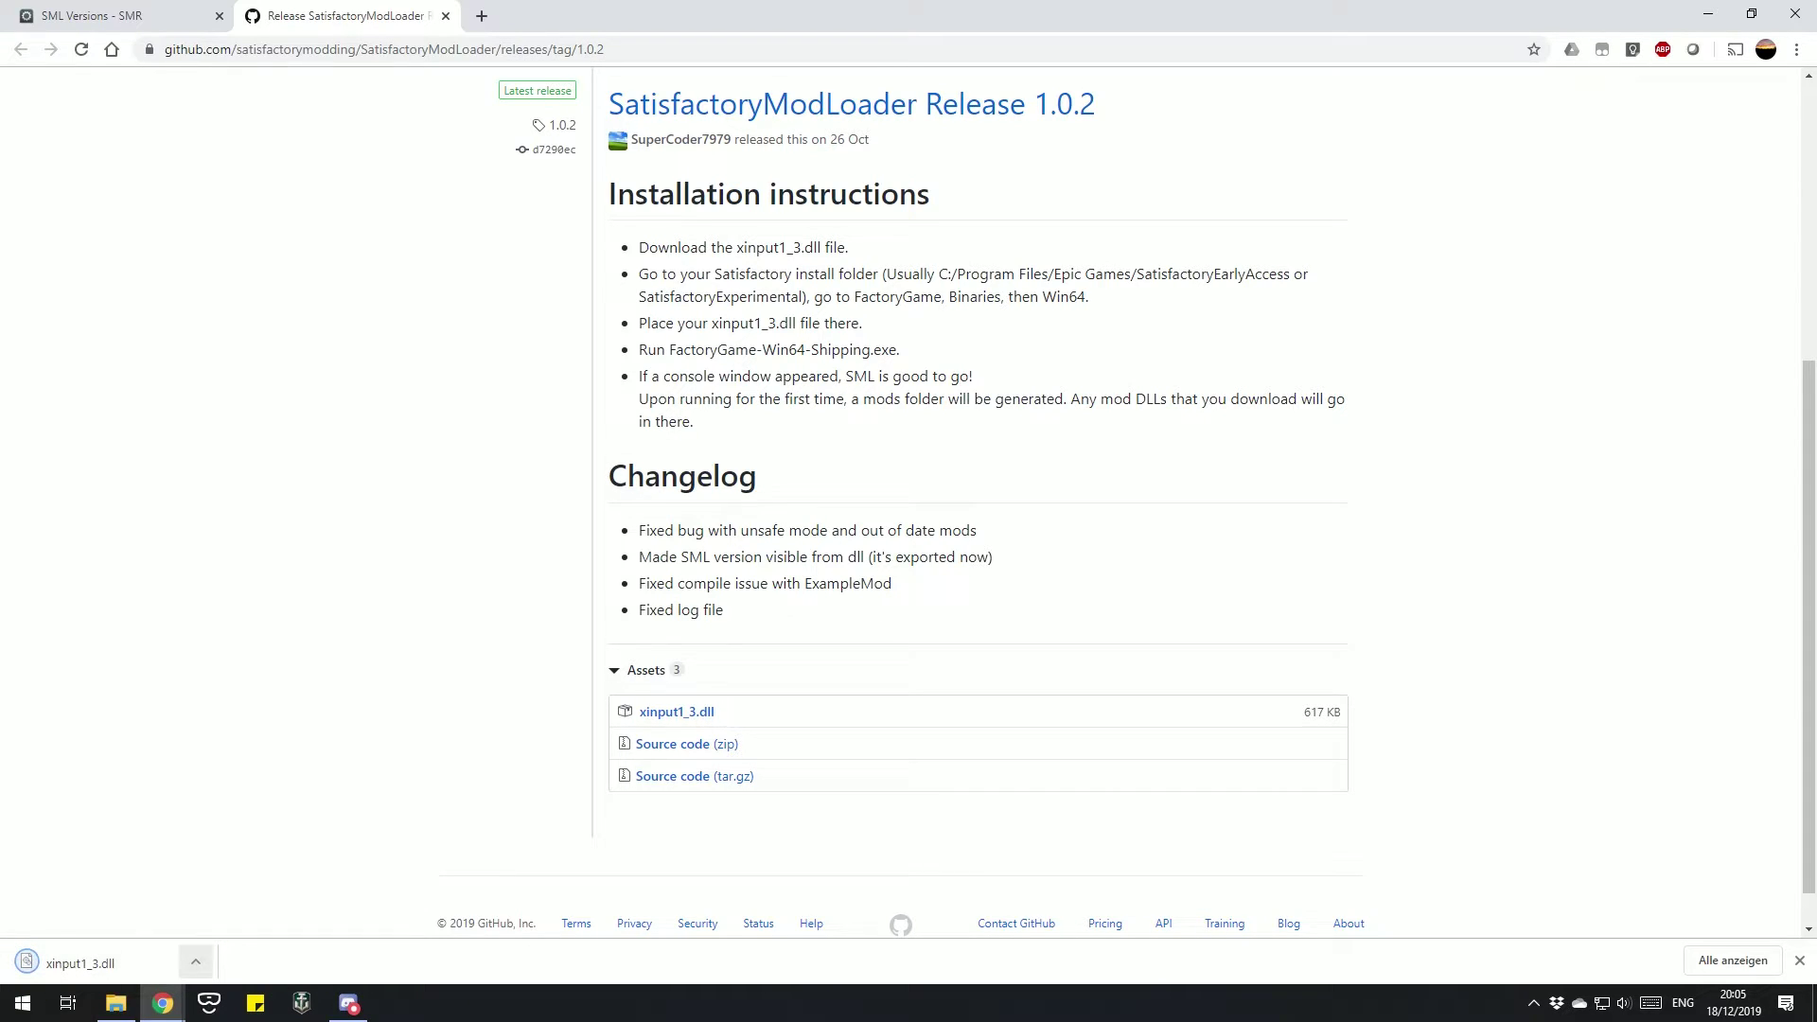
Place the downloaded xinput1_3.dll in the game's Win64 folder.
{"action": "left_click", "coordinate": [195, 961]}
{"action": "left_click", "coordinate": [257, 896]}
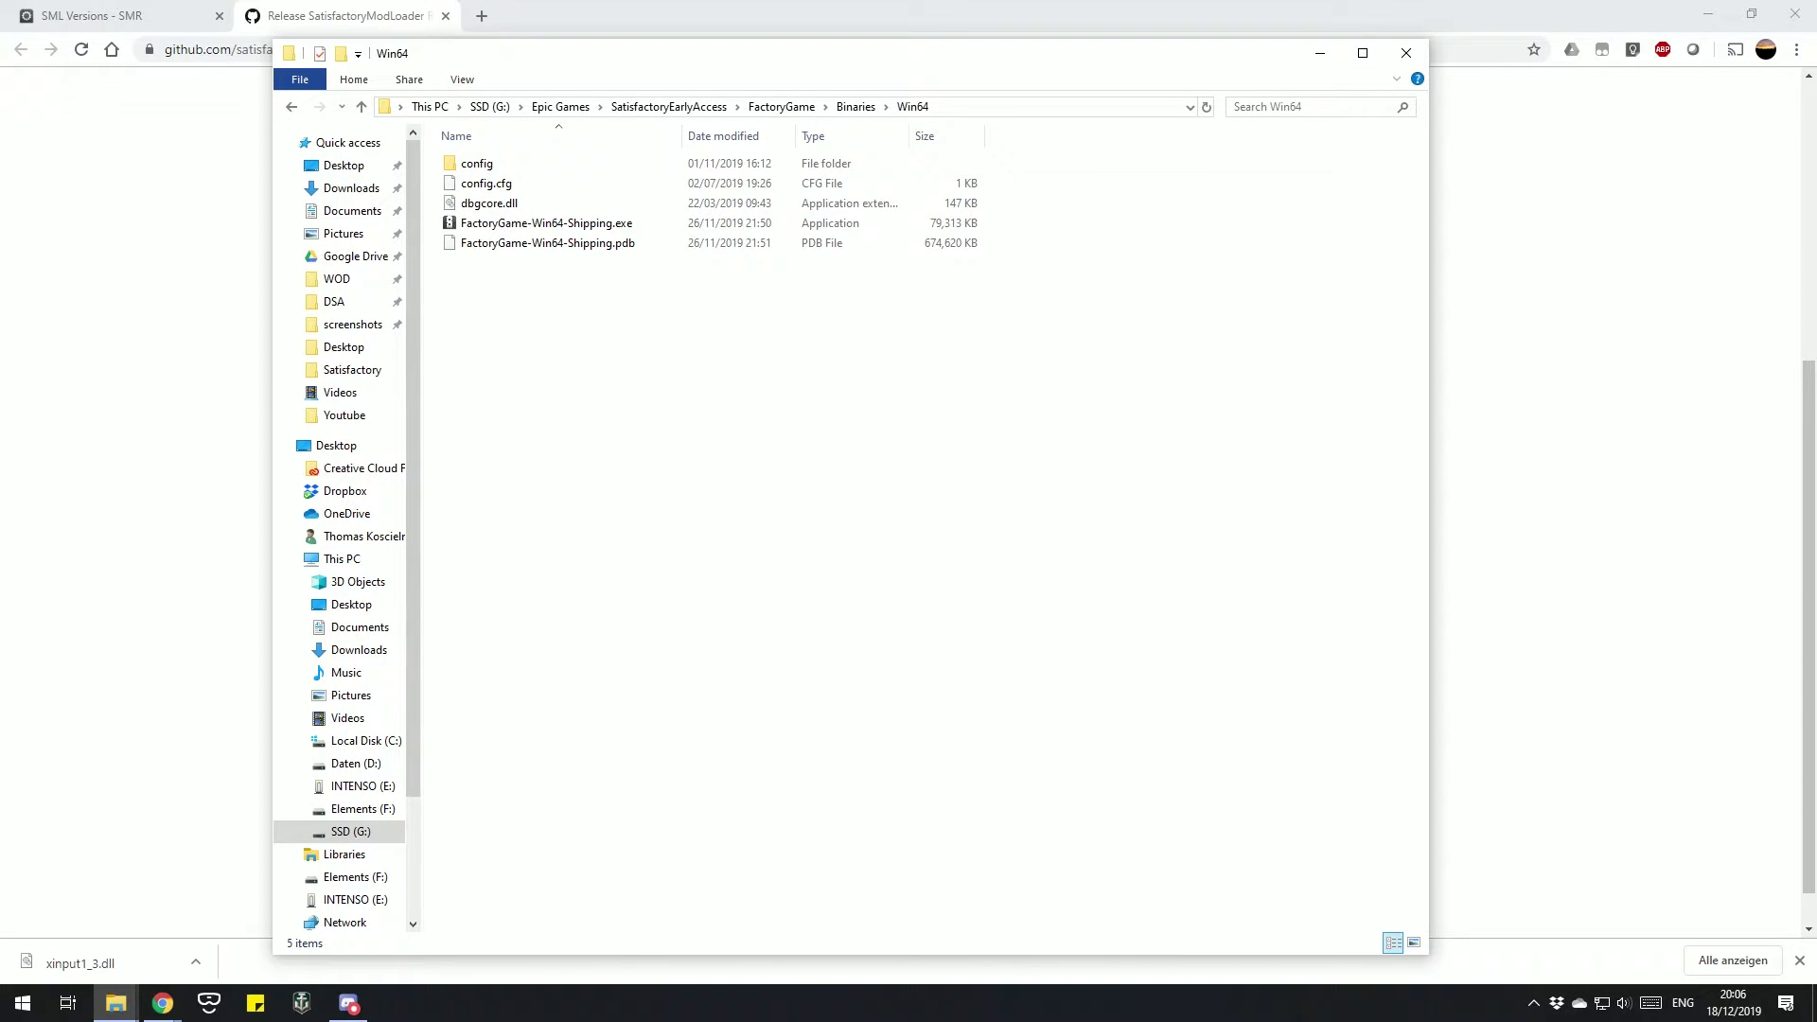
{"action": "left_click_drag", "start_coordinate": [66, 962], "coordinate": [523, 346]}
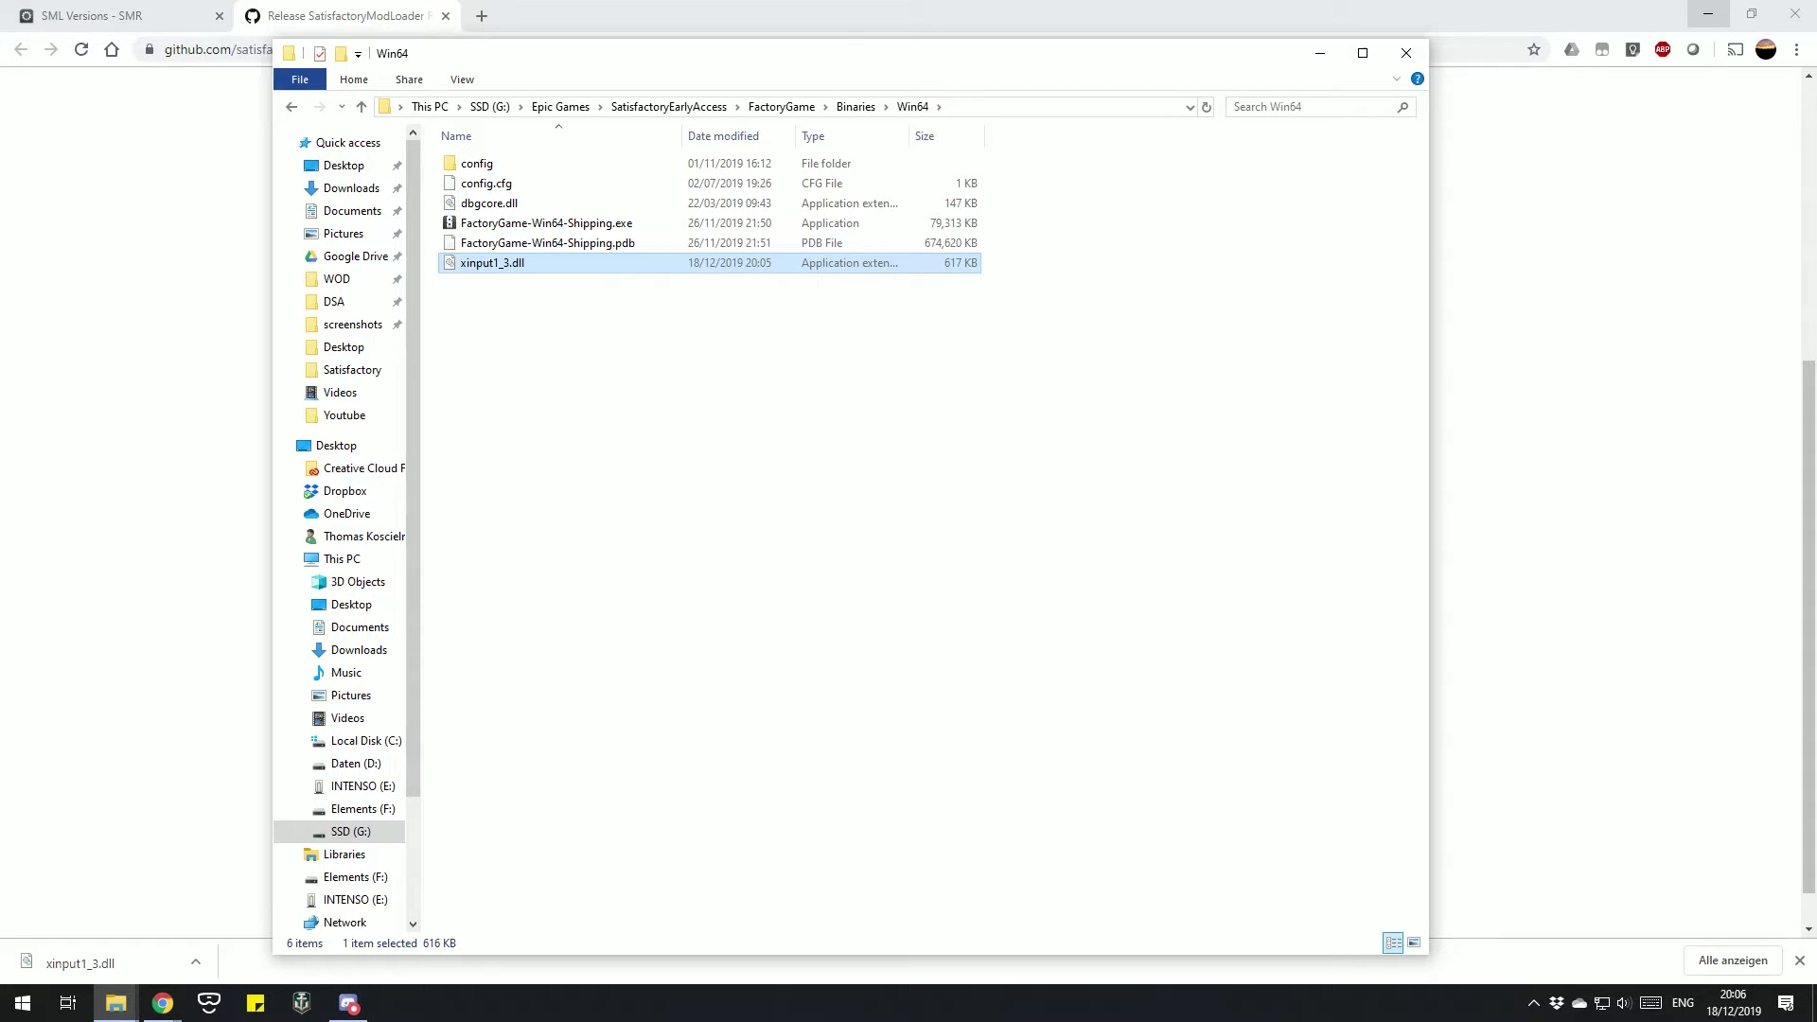
Launch Satisfactory Early Access from the desktop, accept the early access info, and quit the game.
{"action": "left_click", "coordinate": [1708, 13]}
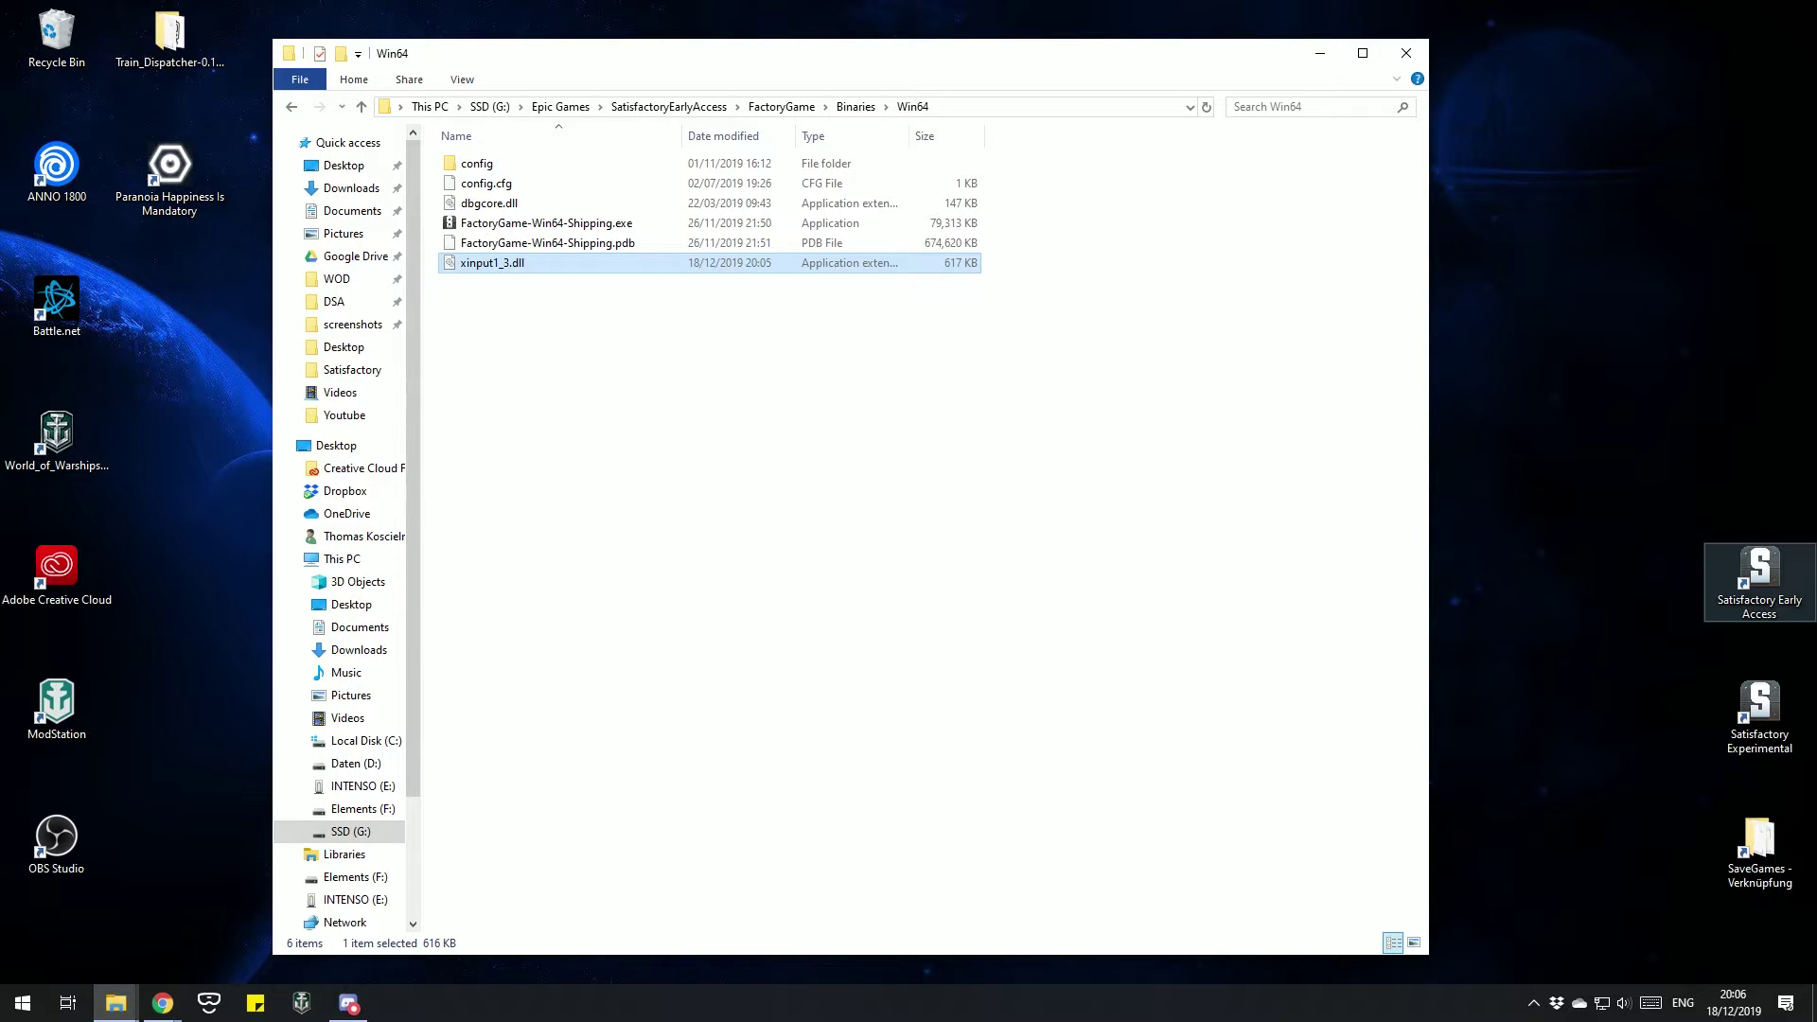
{"action": "double_click", "coordinate": [1759, 579]}
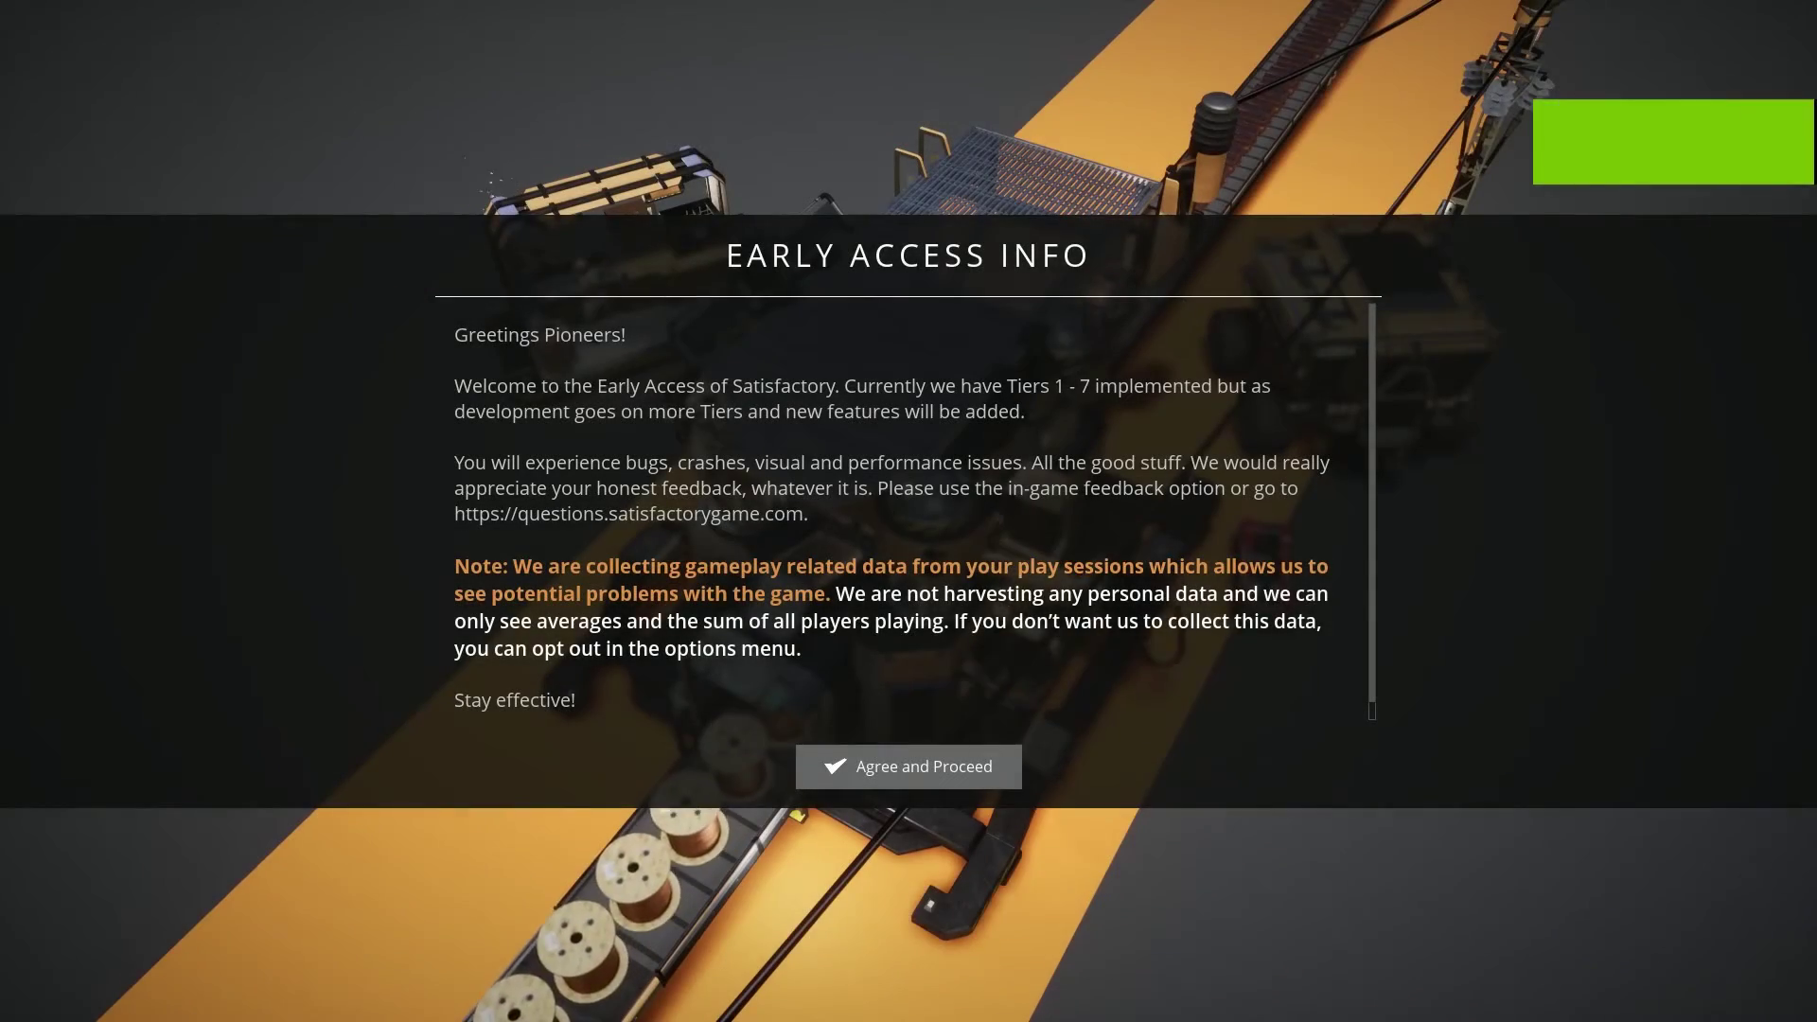
{"action": "left_click", "coordinate": [908, 766]}
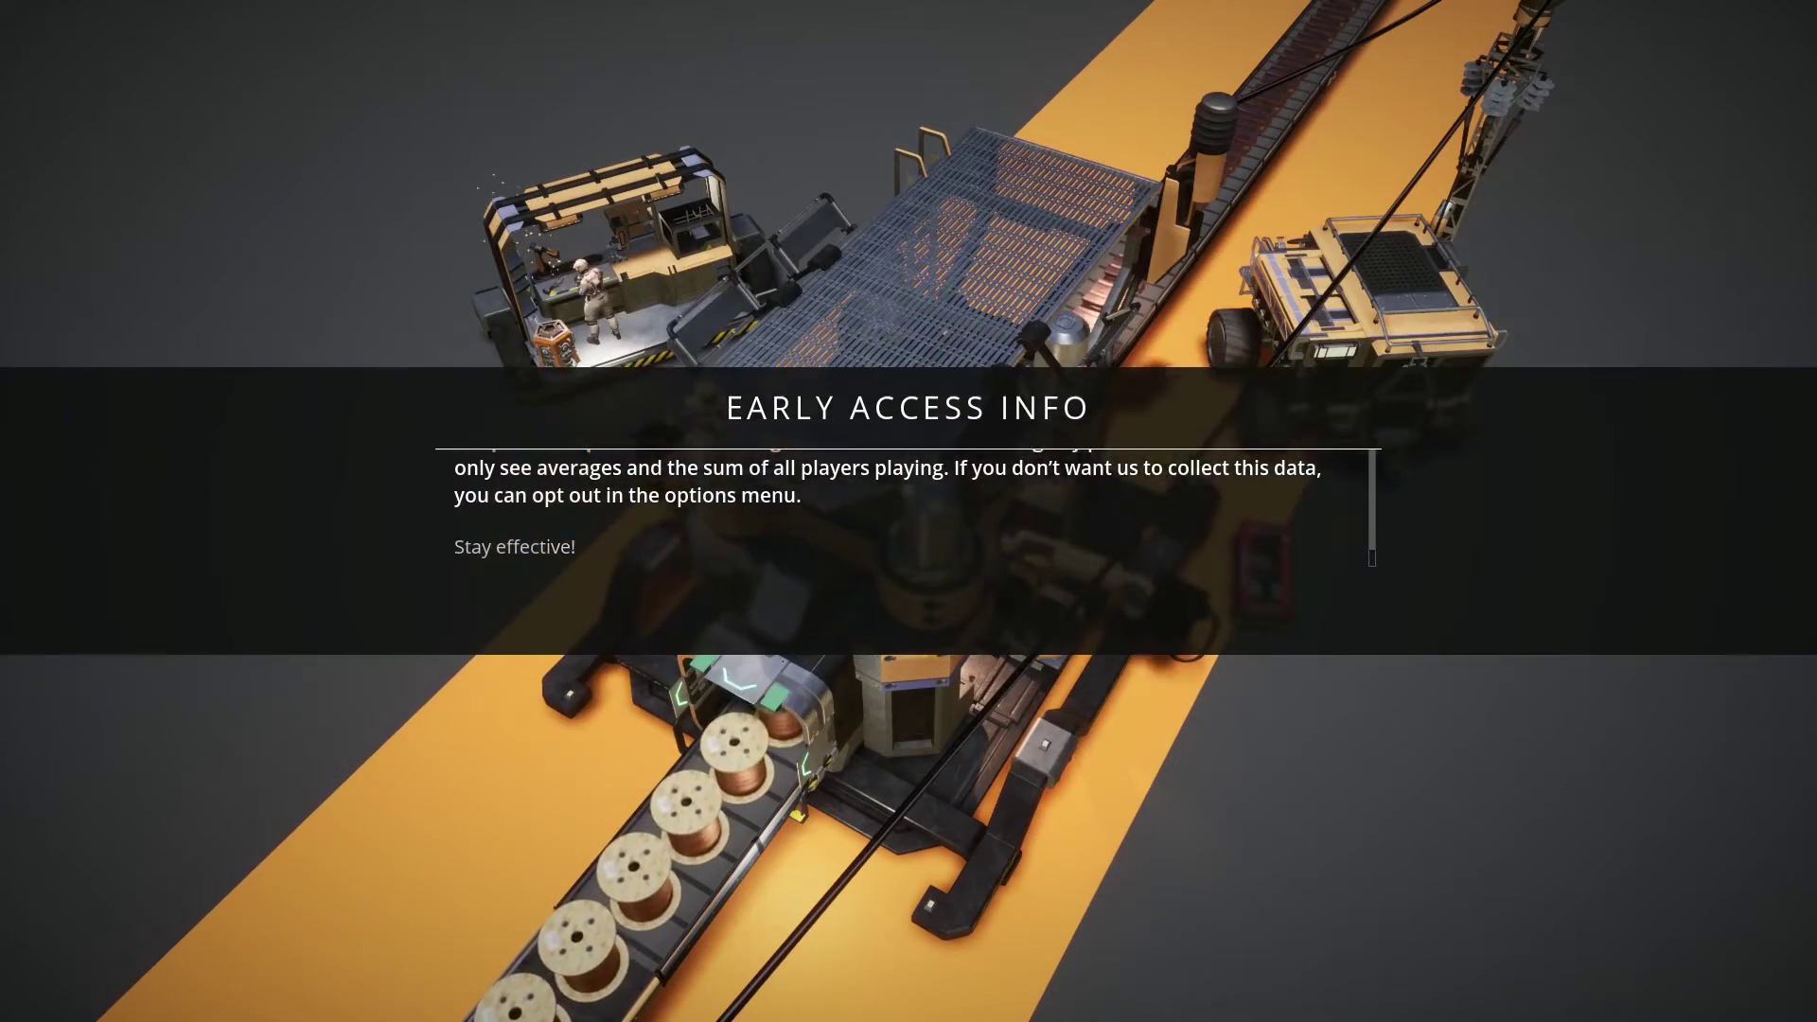
{"action": "left_click", "coordinate": [64, 608]}
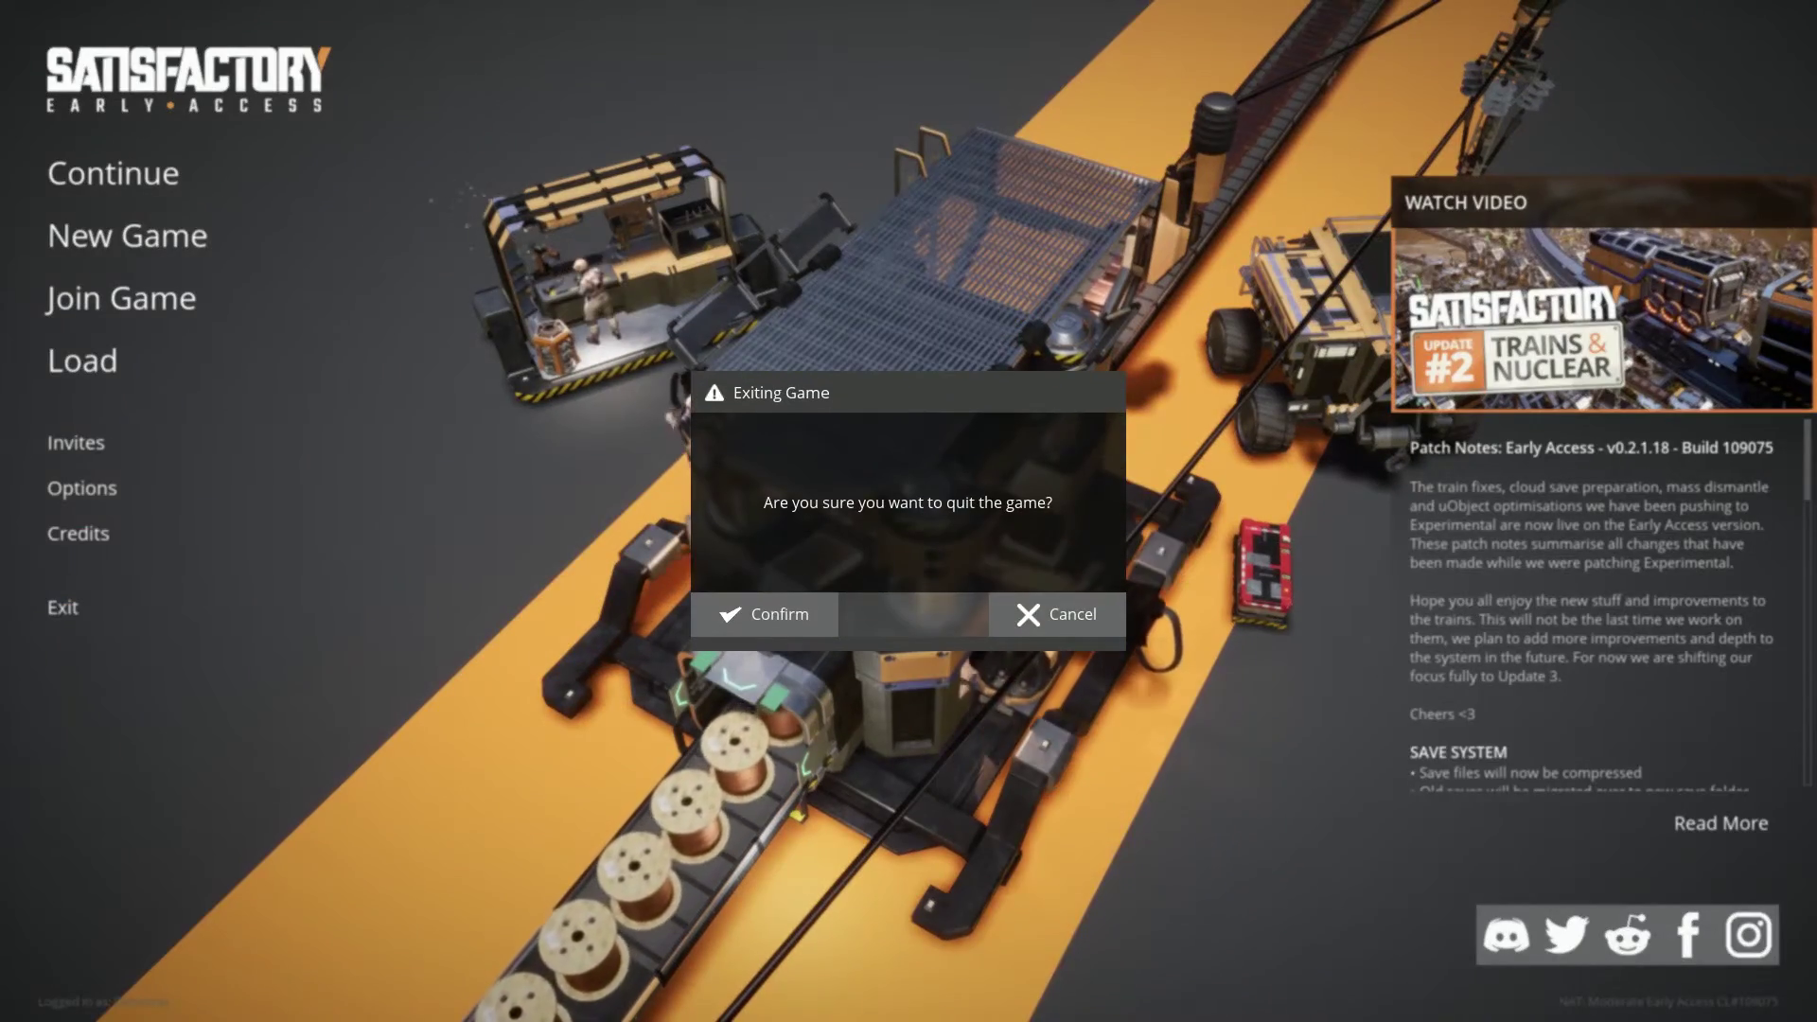
{"action": "left_click", "coordinate": [765, 614]}
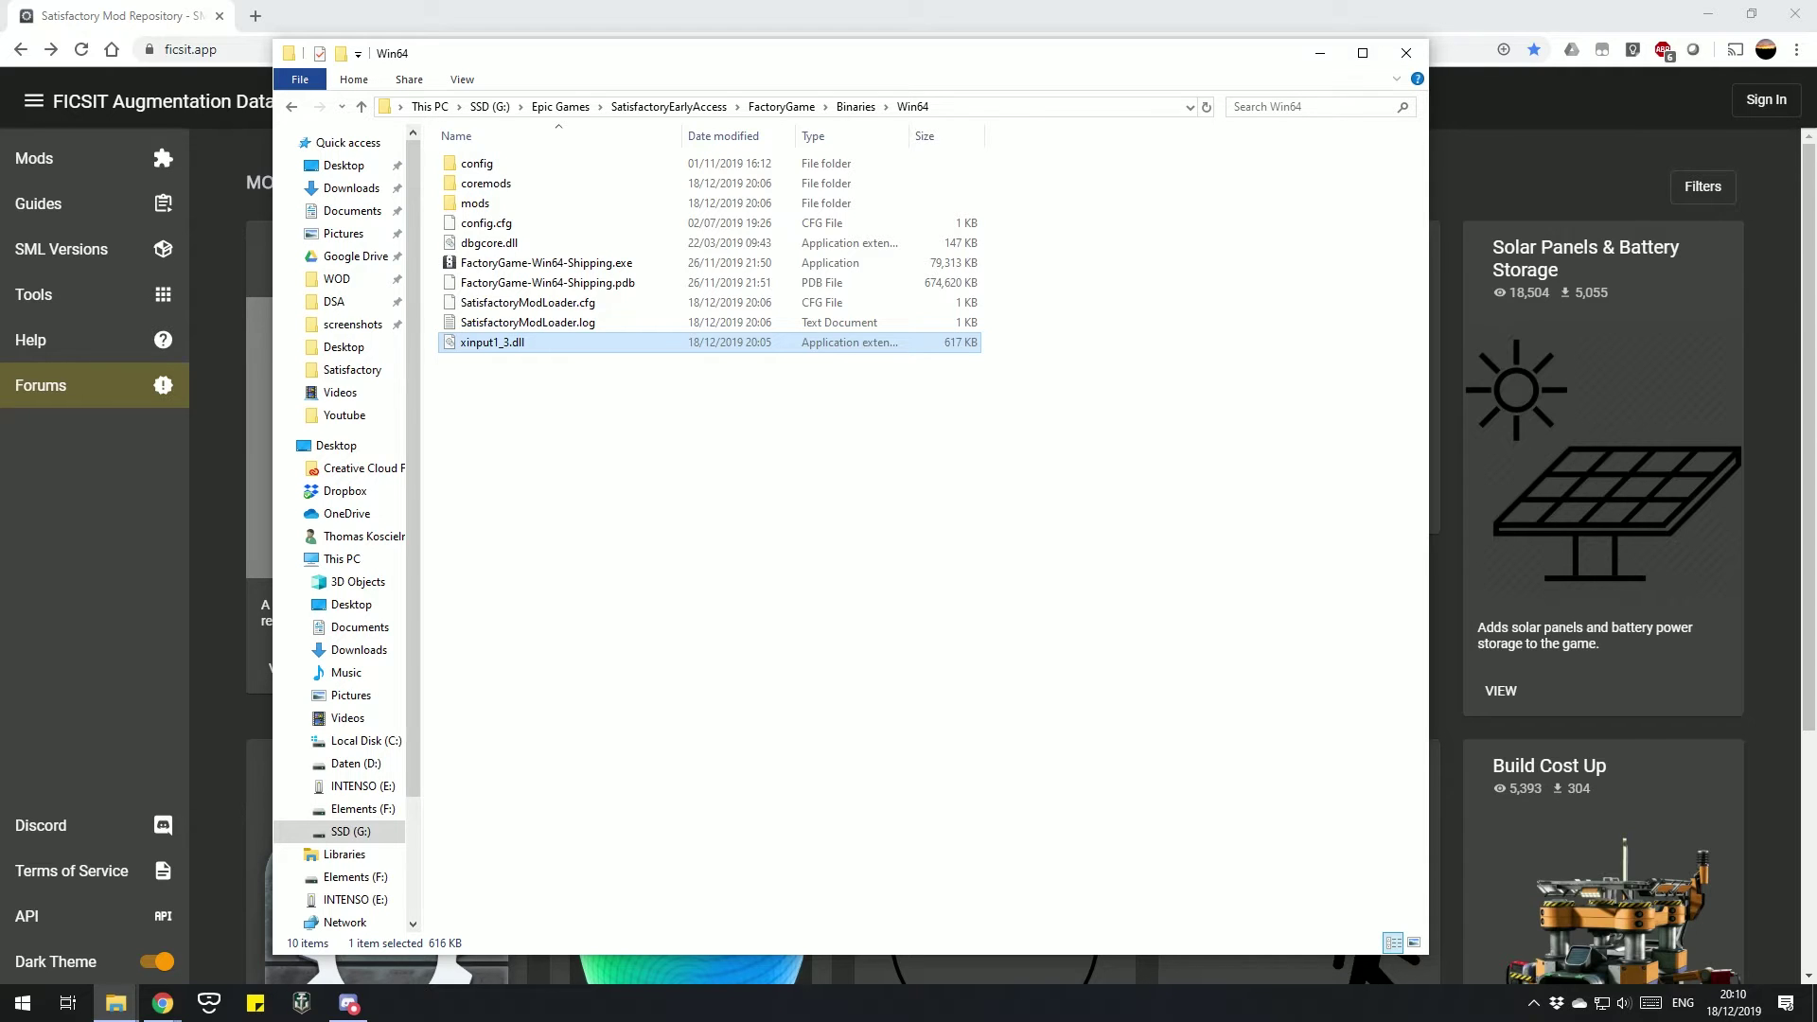
Find the NoDismantleDelay mod on ficsit.app and download its version 1.0.0 release.
{"action": "key", "text": "alt+Tab"}
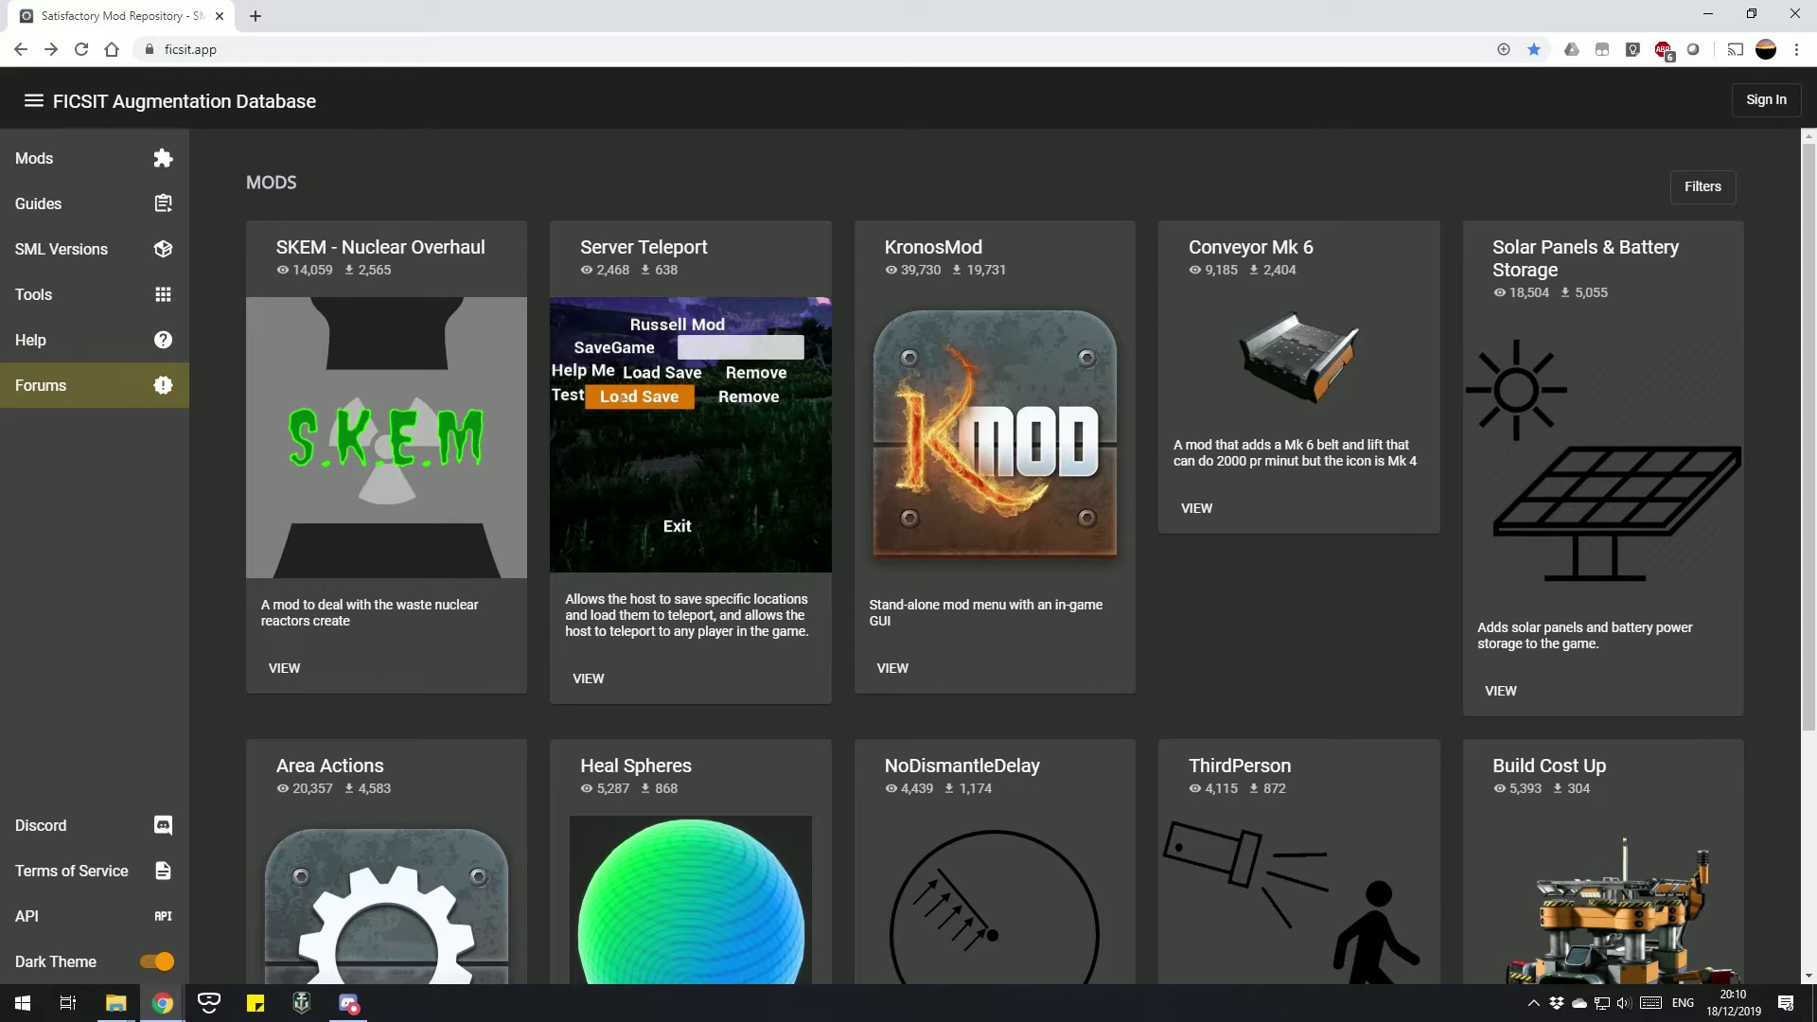
{"action": "scroll", "coordinate": [1031, 558], "scroll_direction": "down", "scroll_amount": 2}
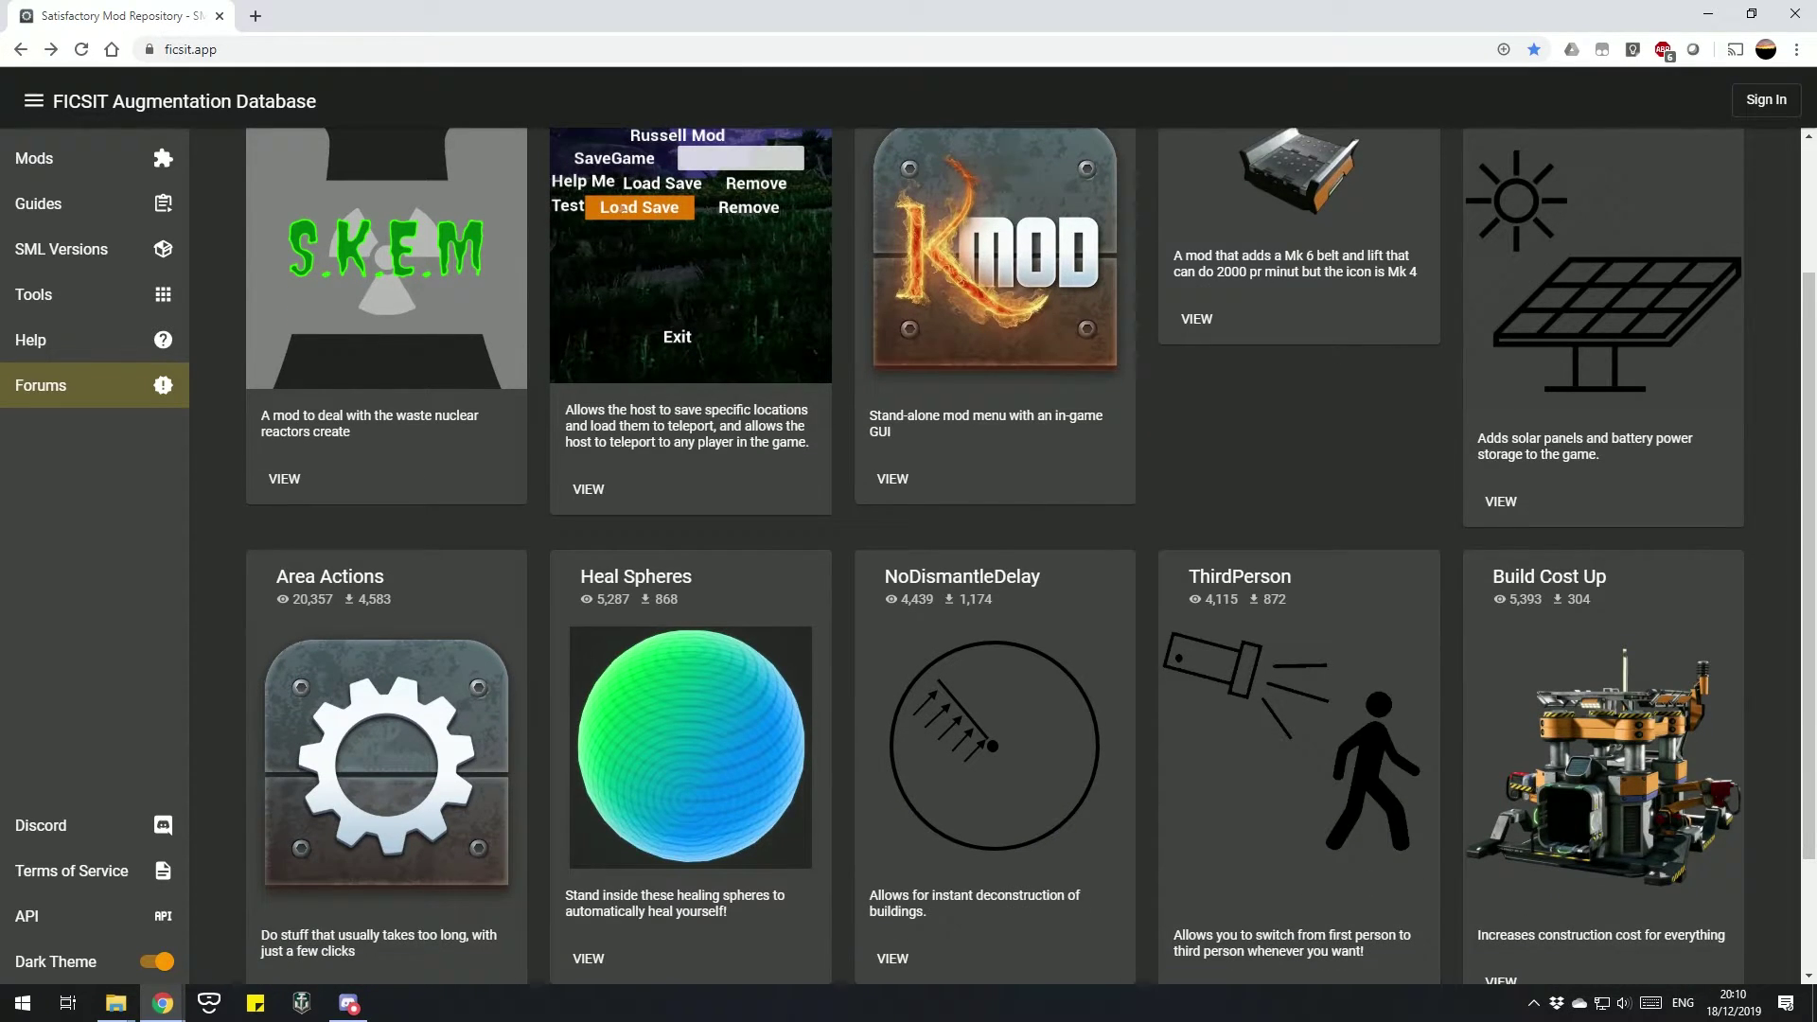
{"action": "scroll", "coordinate": [1030, 557], "scroll_direction": "down", "scroll_amount": 1}
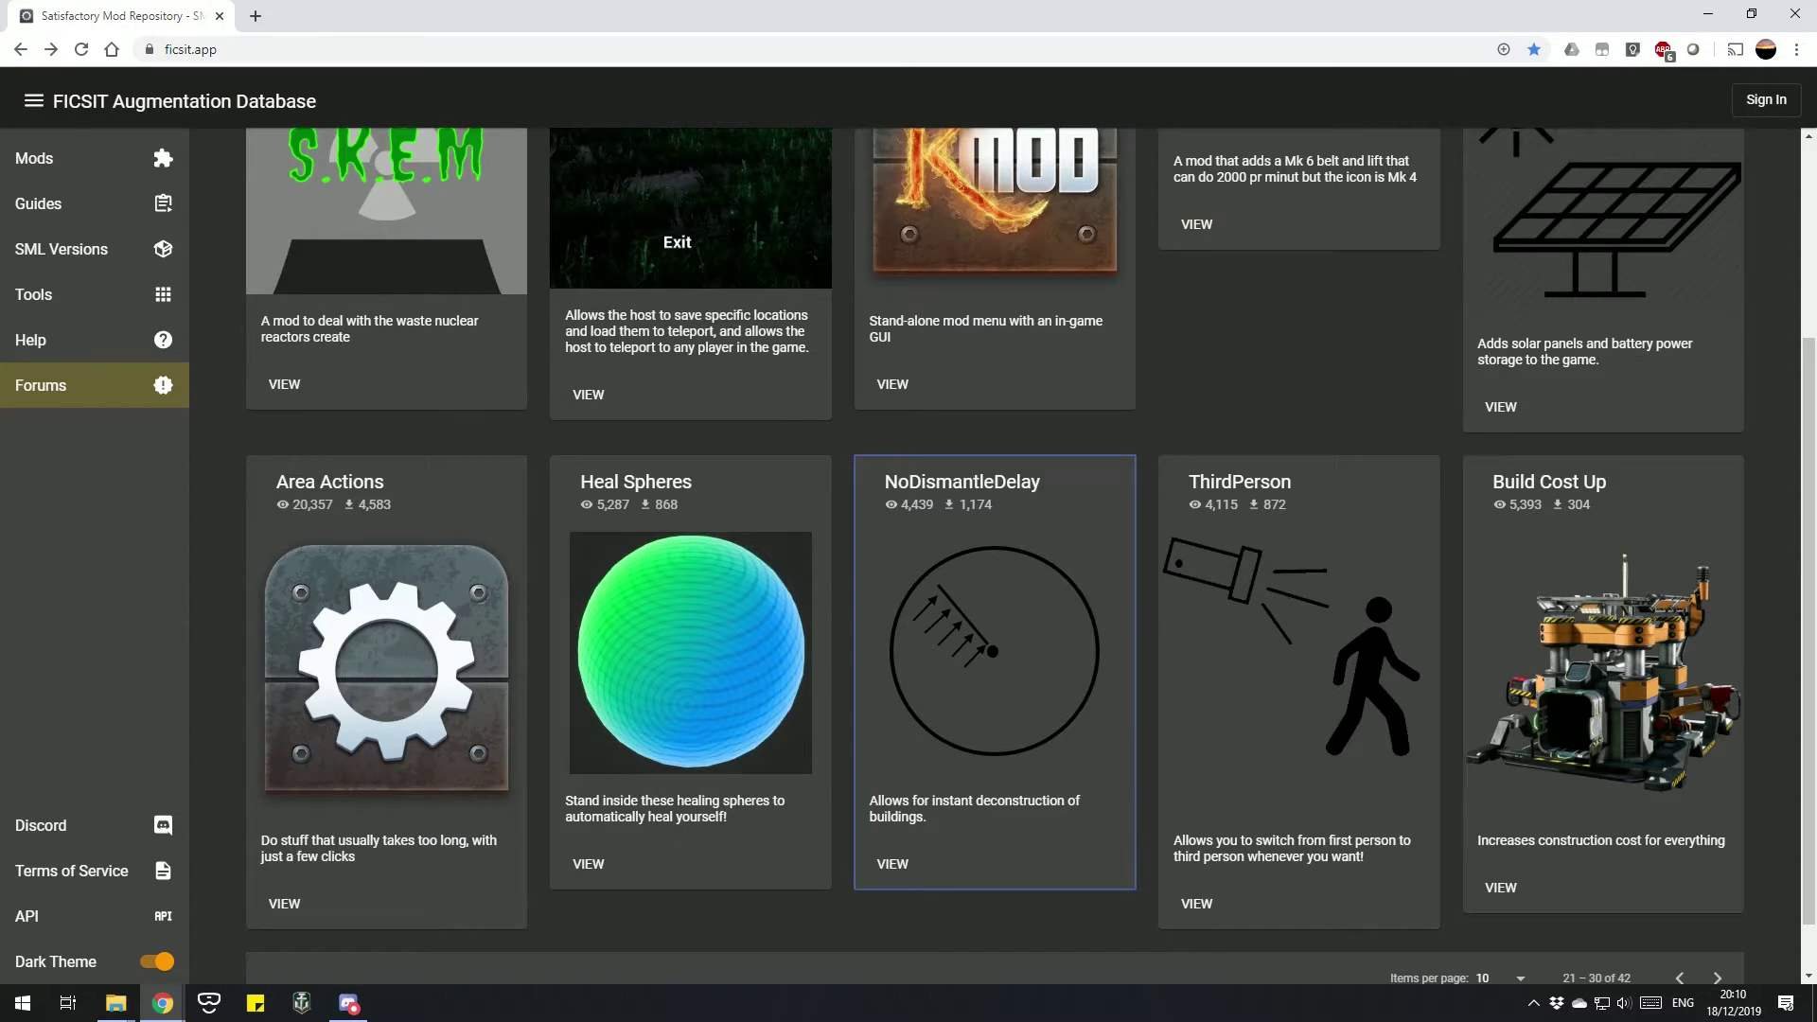
{"action": "left_click", "coordinate": [1030, 557]}
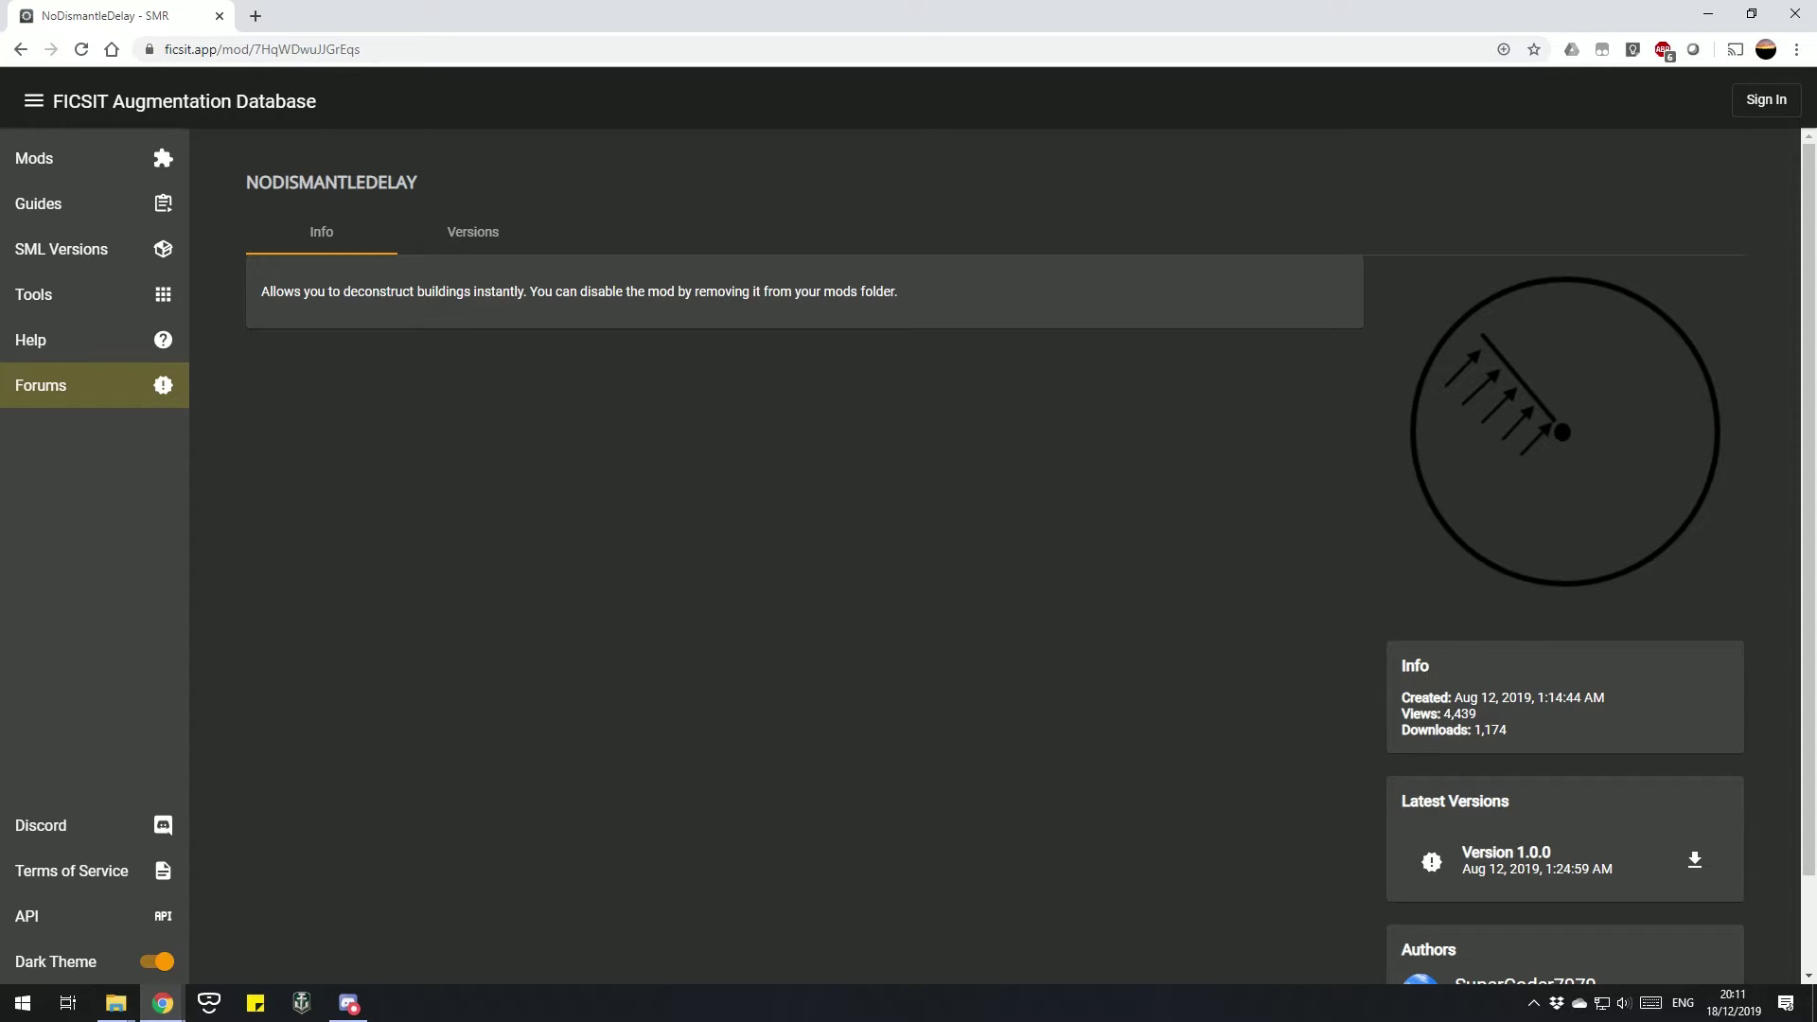
{"action": "left_click", "coordinate": [472, 233]}
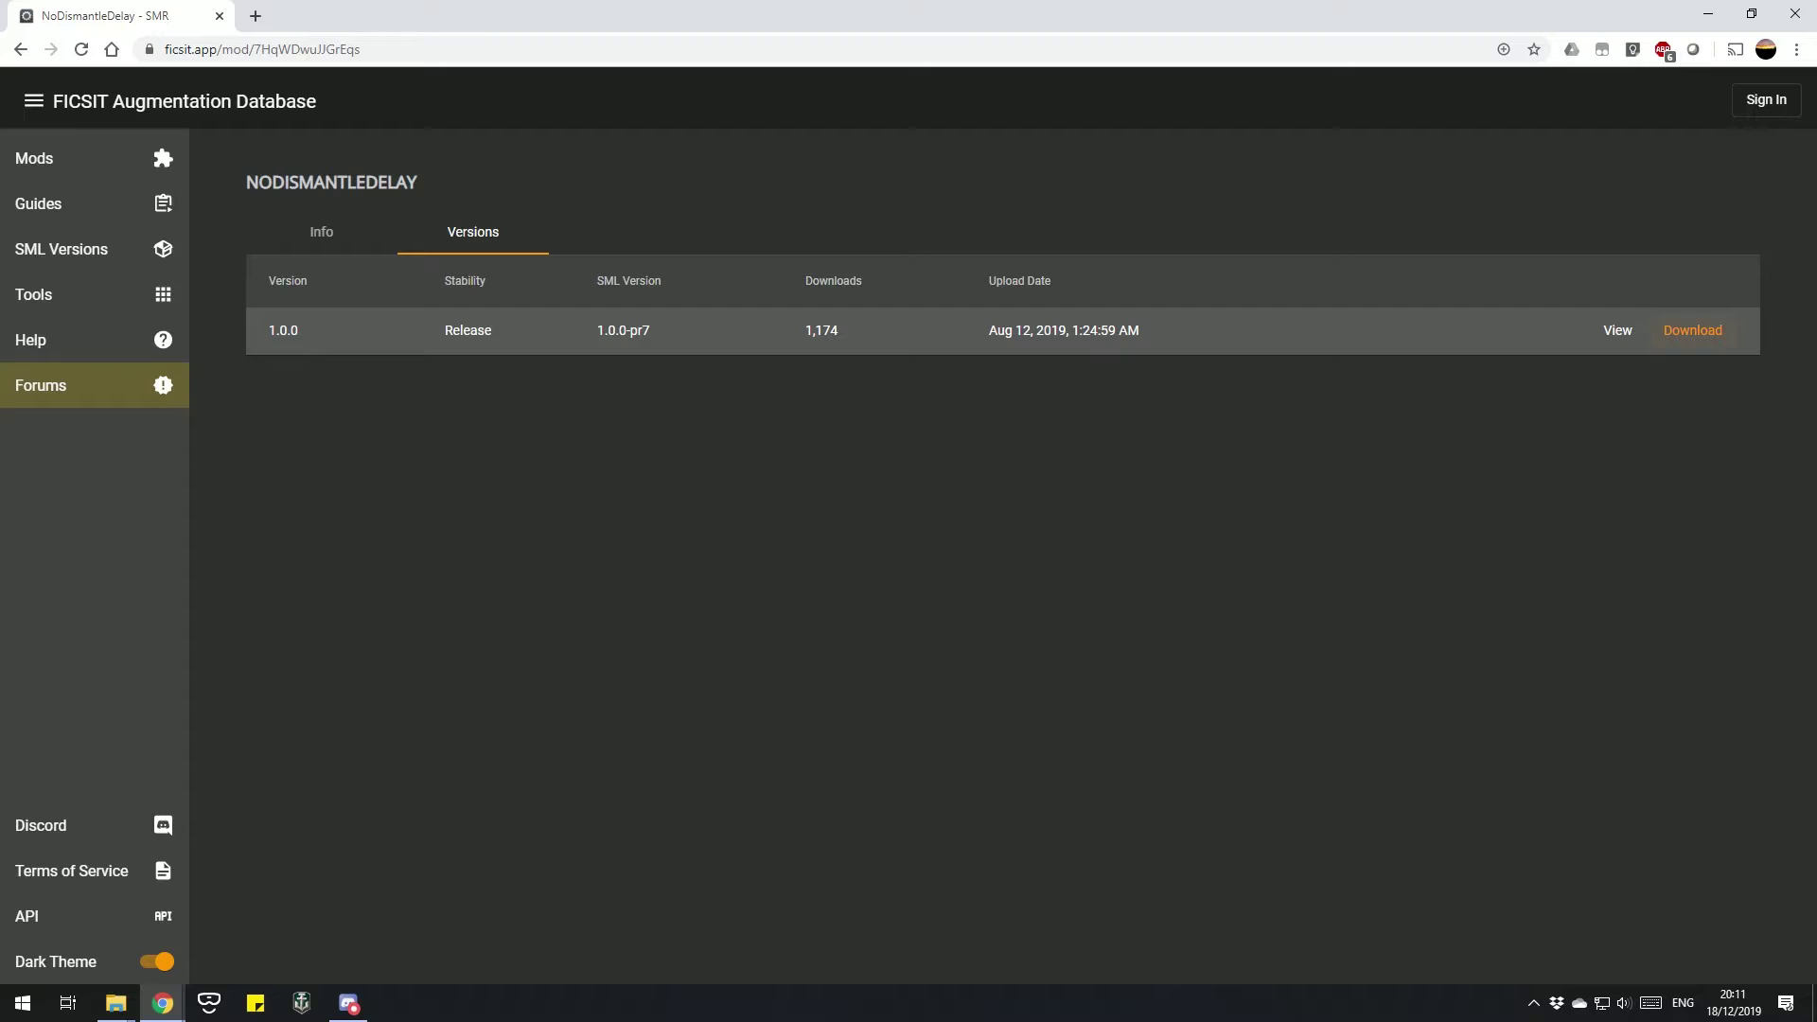
{"action": "left_click", "coordinate": [1693, 330]}
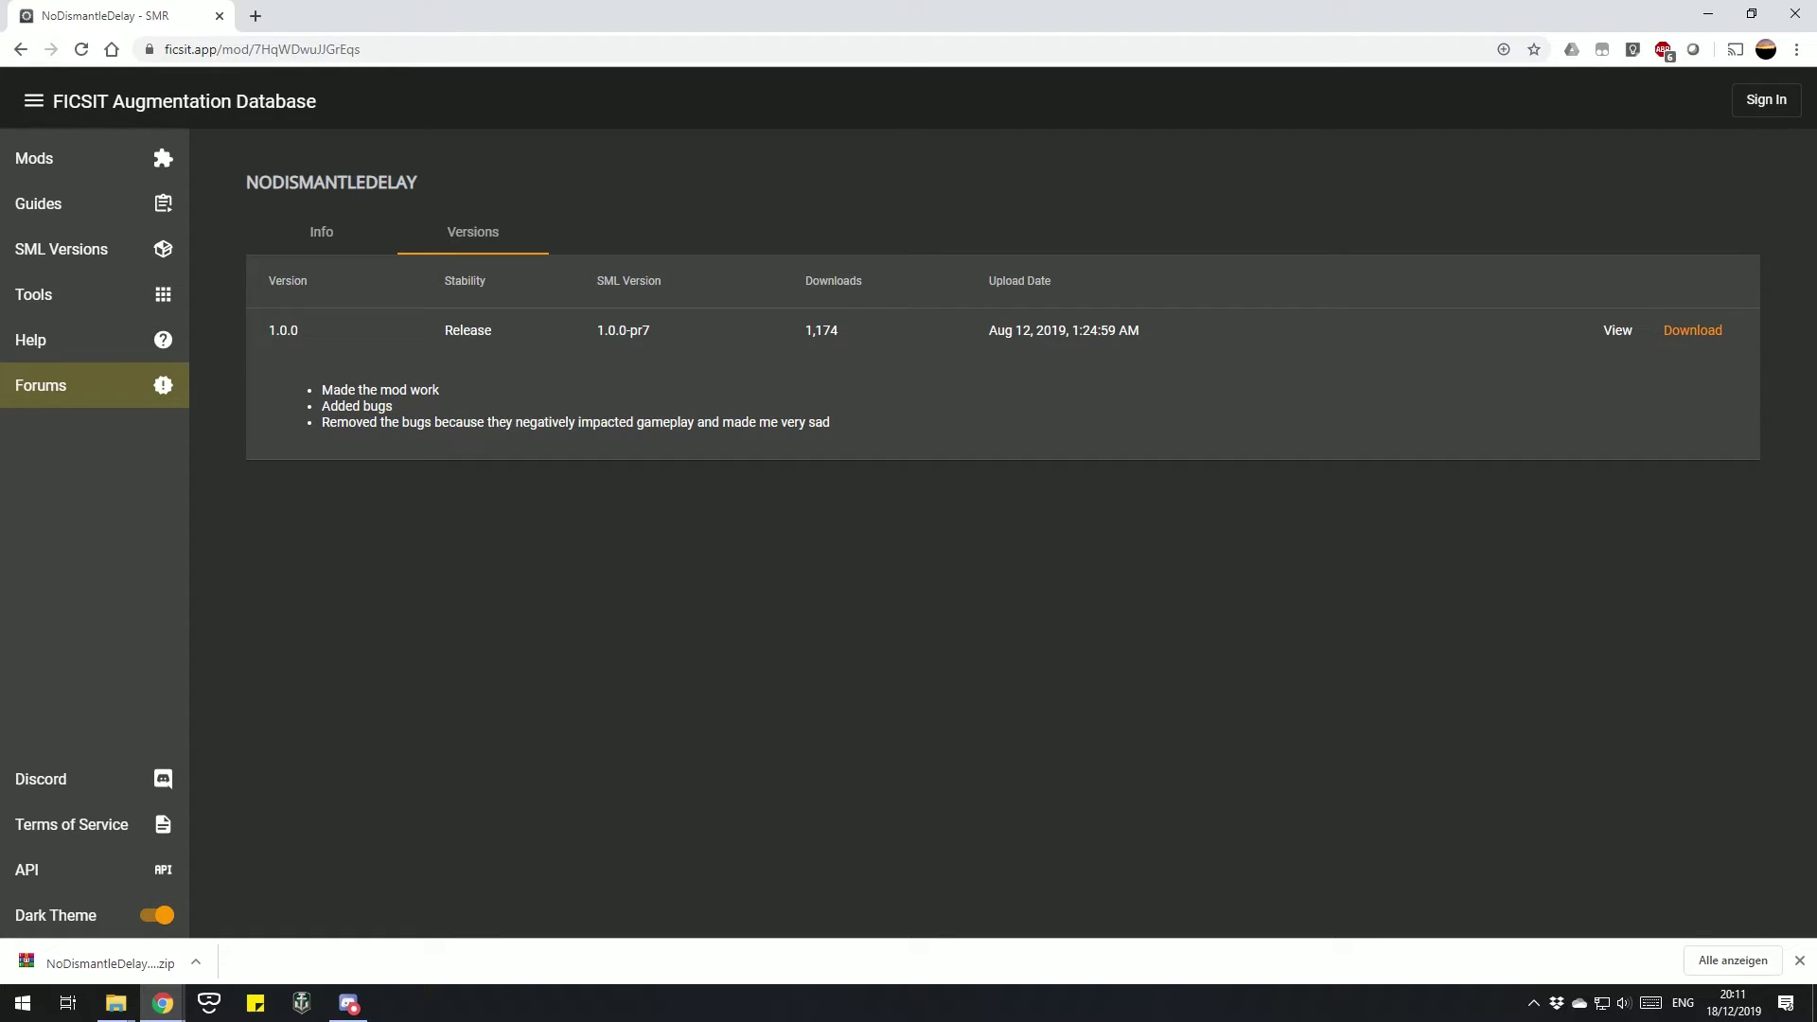
Open the downloaded NoDismantleDelay archive and arrange it beside the game's Win64 folder window.
{"action": "left_click", "coordinate": [109, 963]}
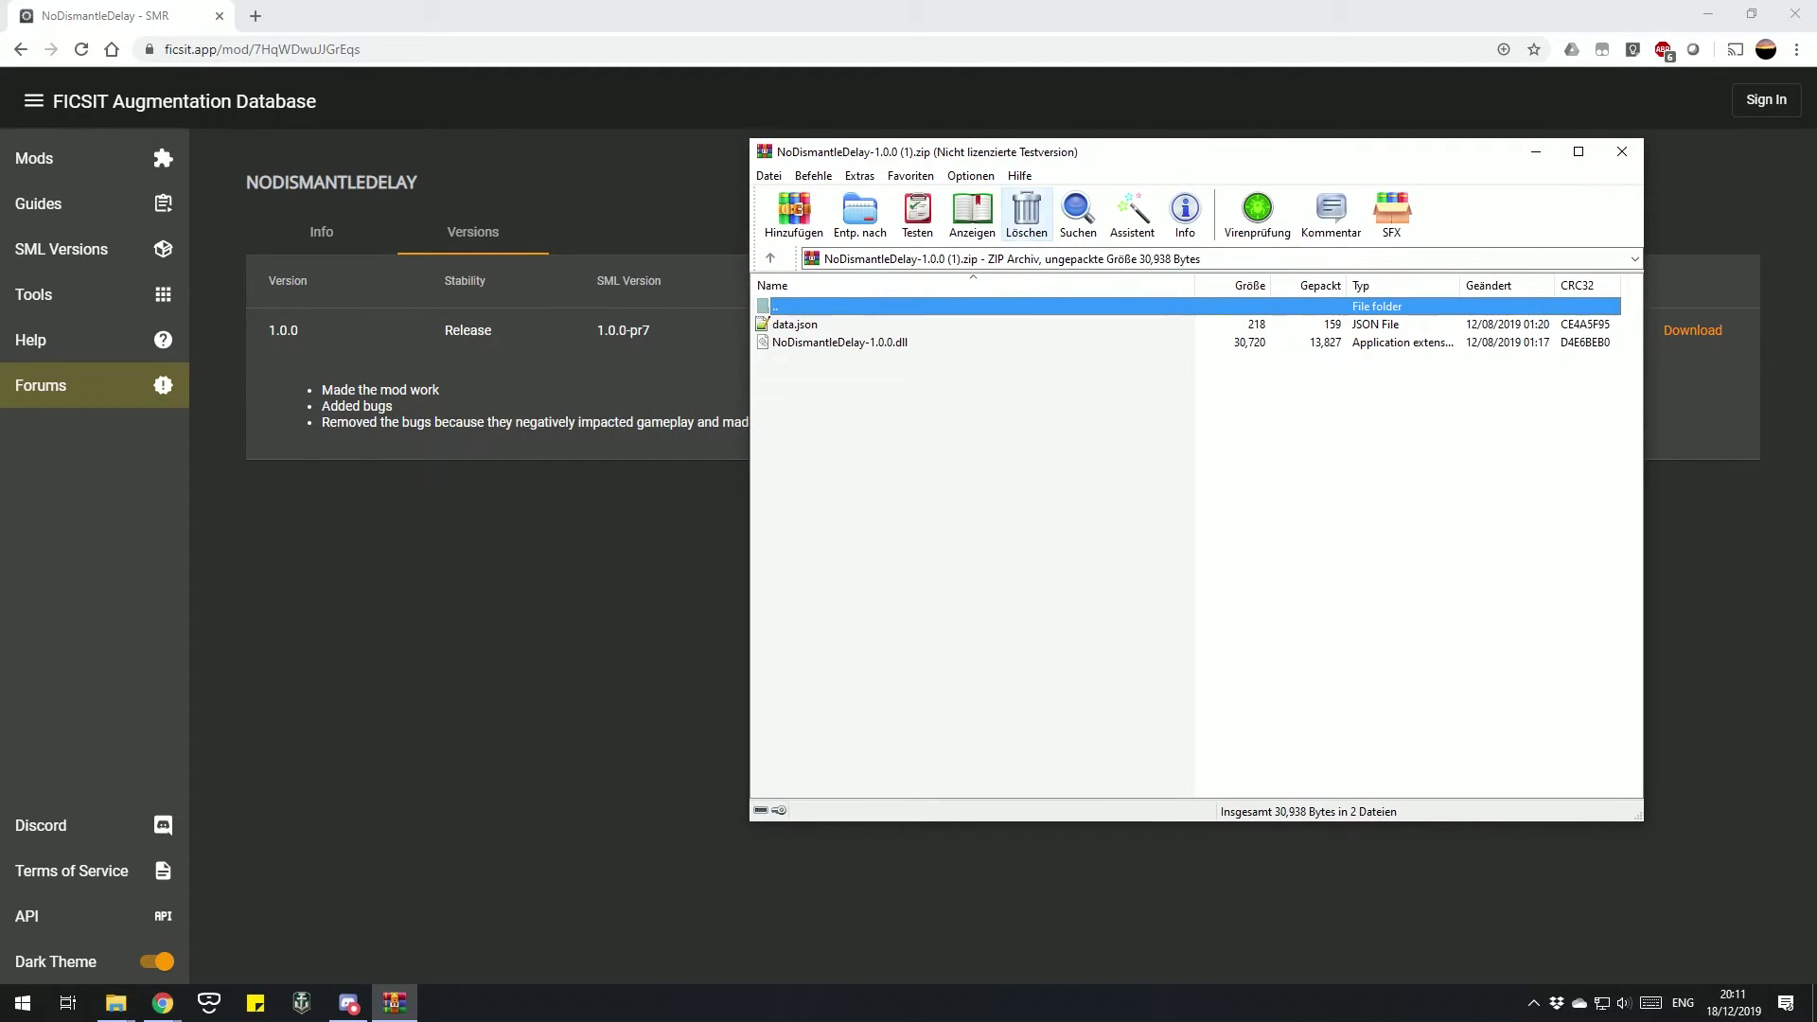
{"action": "left_click", "coordinate": [115, 1003]}
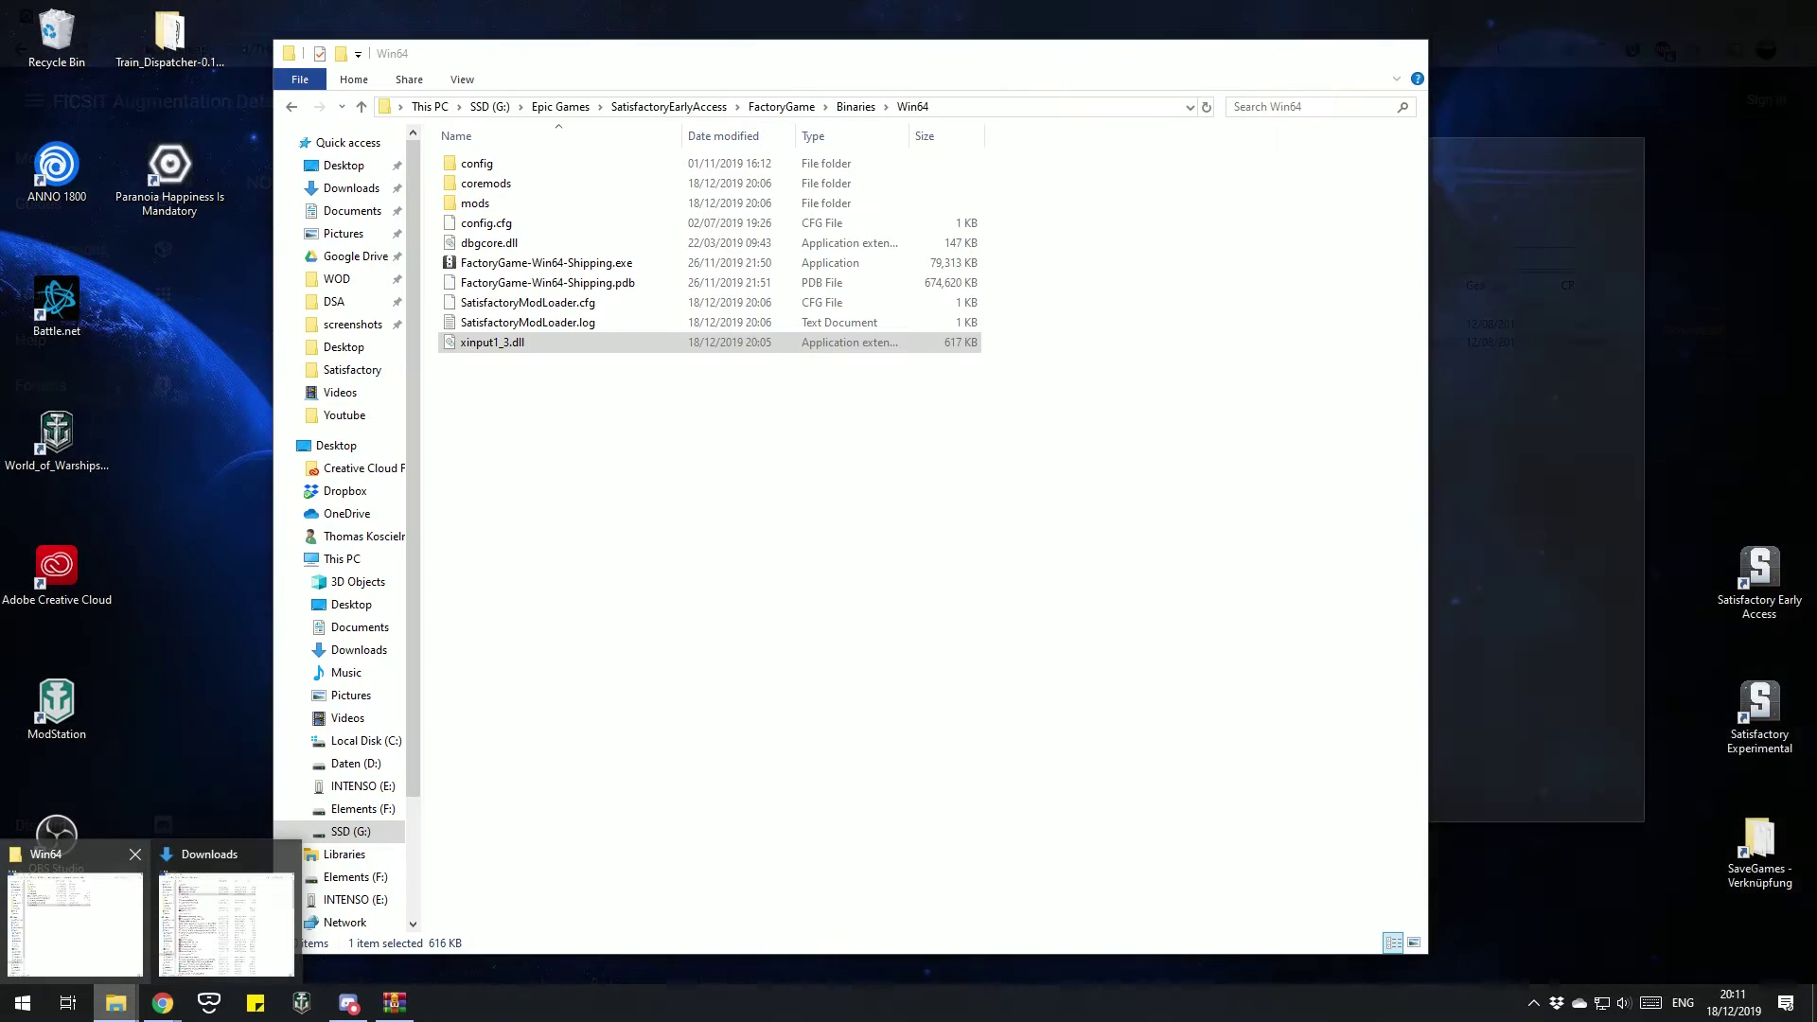
{"action": "left_click", "coordinate": [72, 920]}
{"action": "left_click", "coordinate": [1514, 473]}
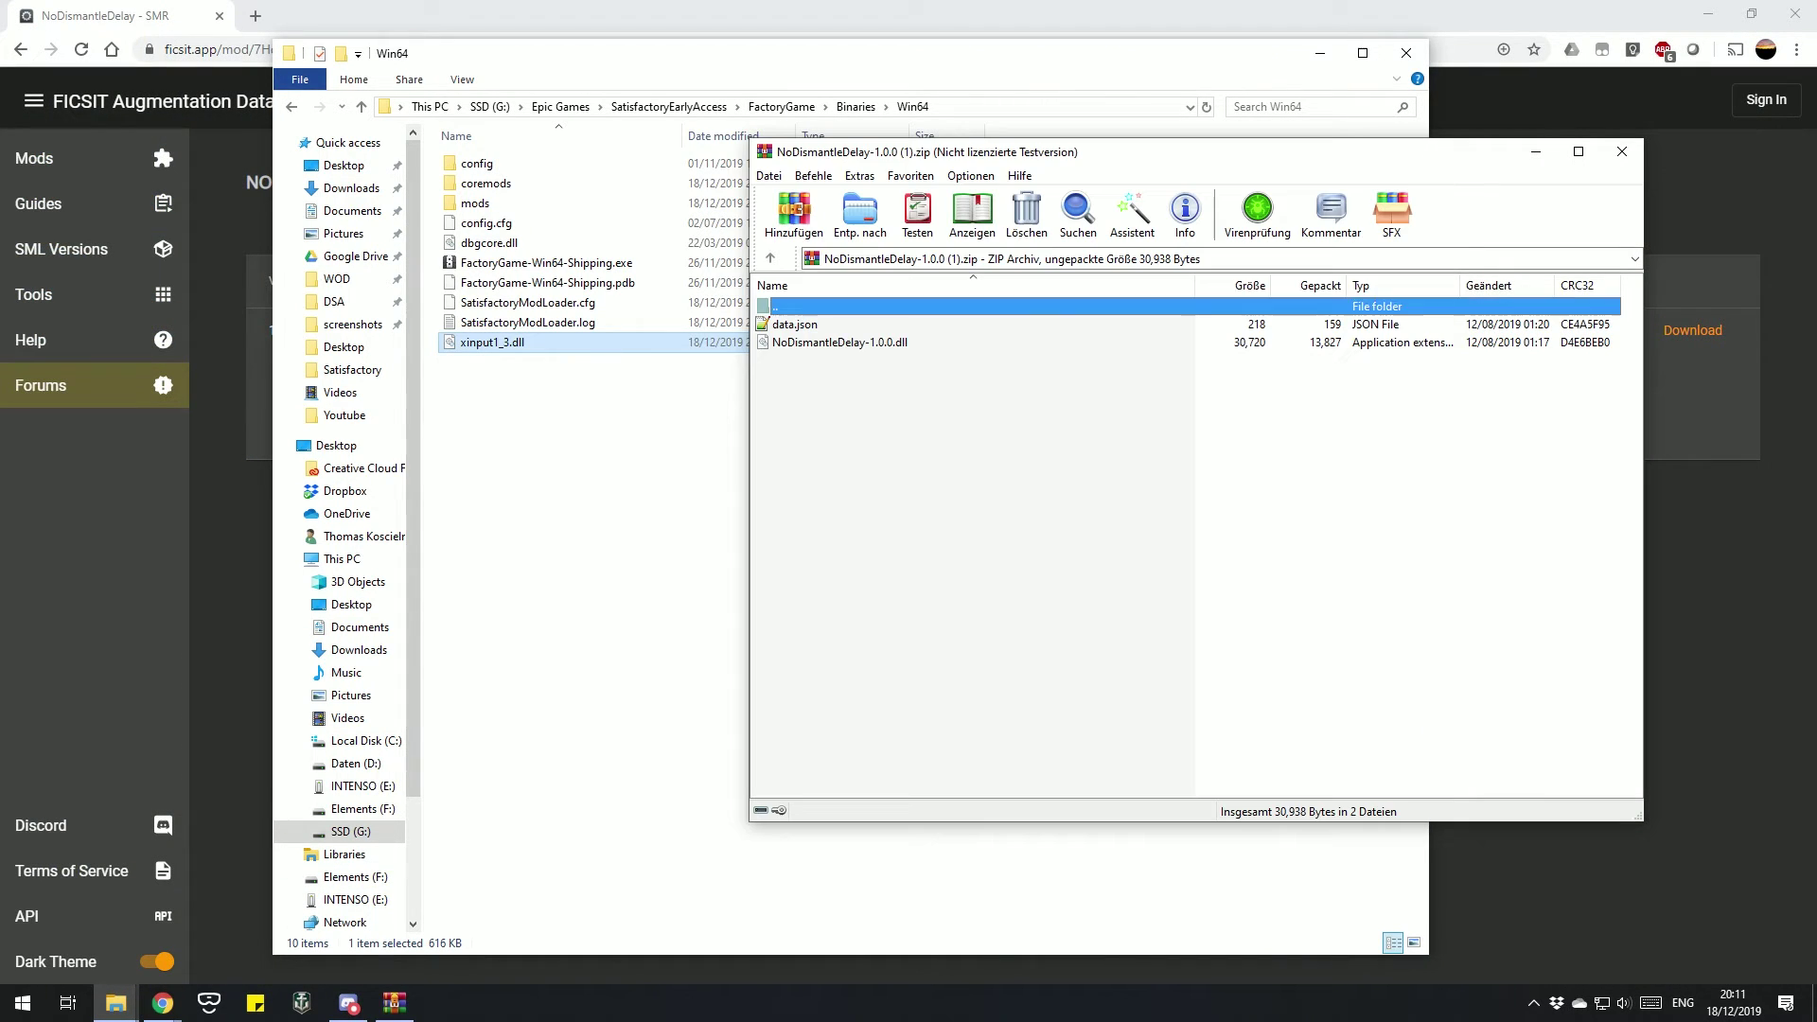
{"action": "left_click_drag", "start_coordinate": [1364, 154], "coordinate": [1527, 239]}
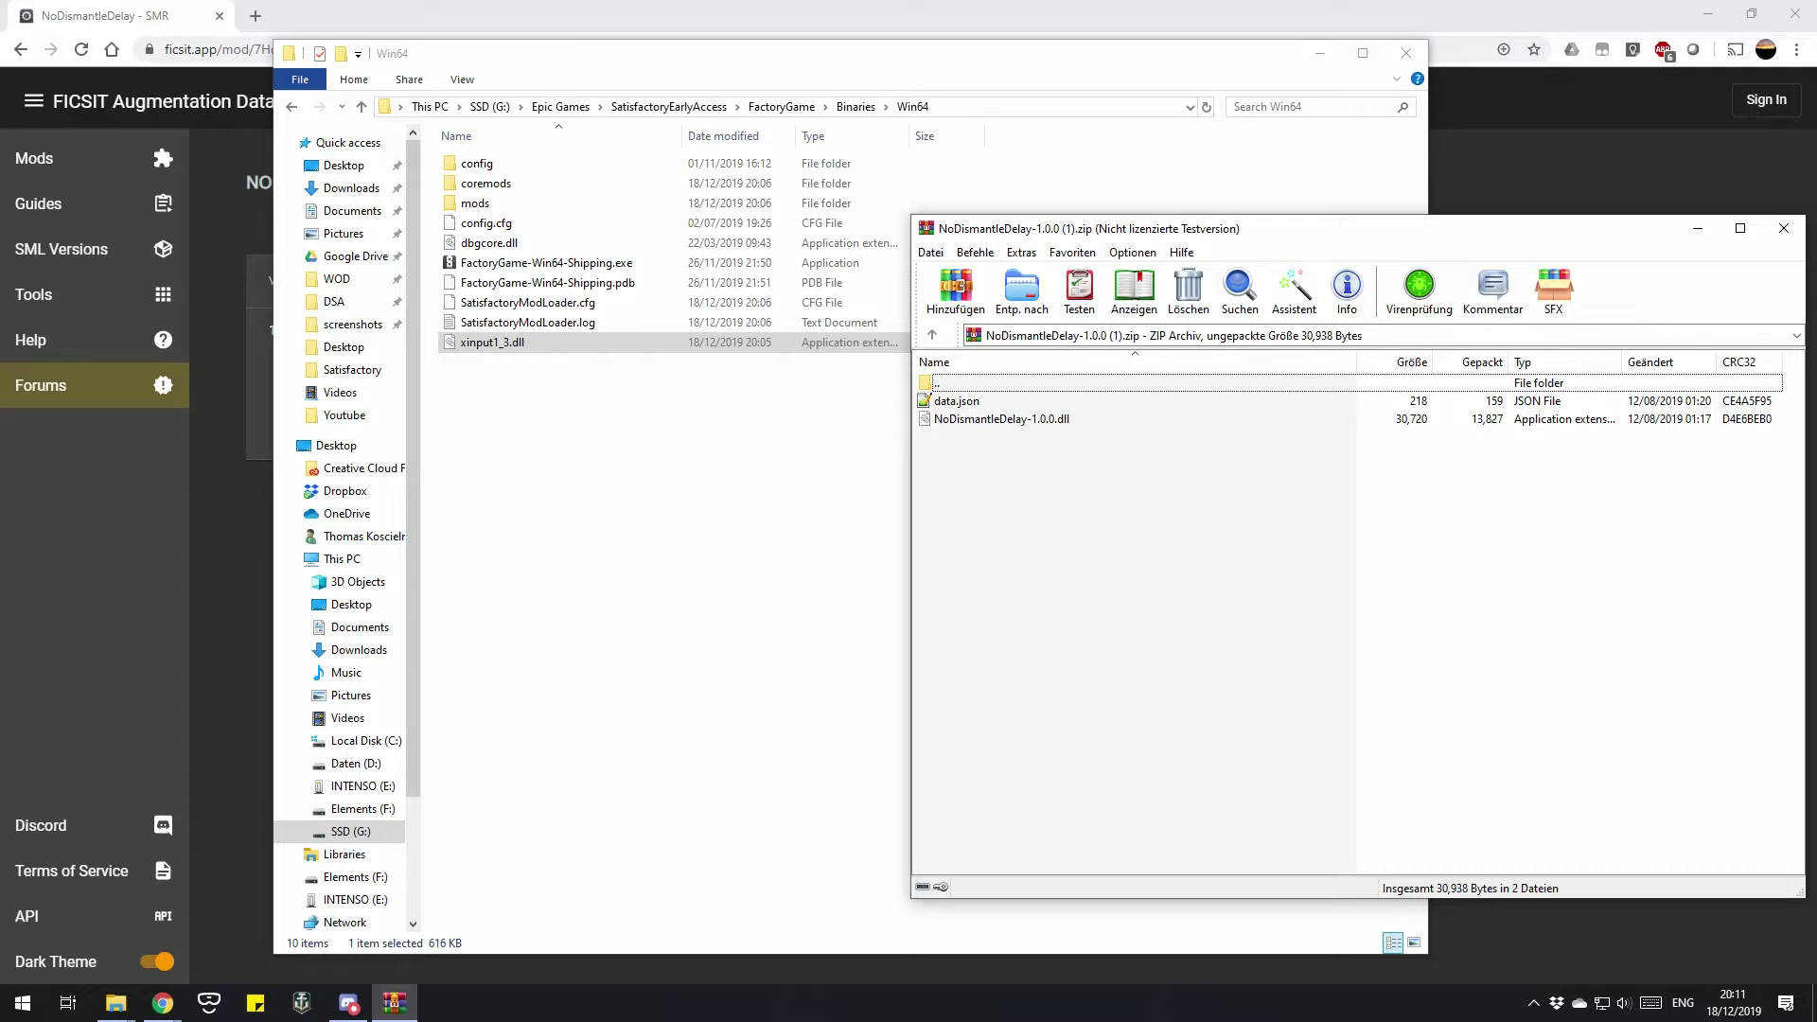
Copy NoDismantleDelay-1.0.0.dll from the archive into the Win64 mods folder and check the folder's contents.
{"action": "left_click", "coordinate": [1003, 419]}
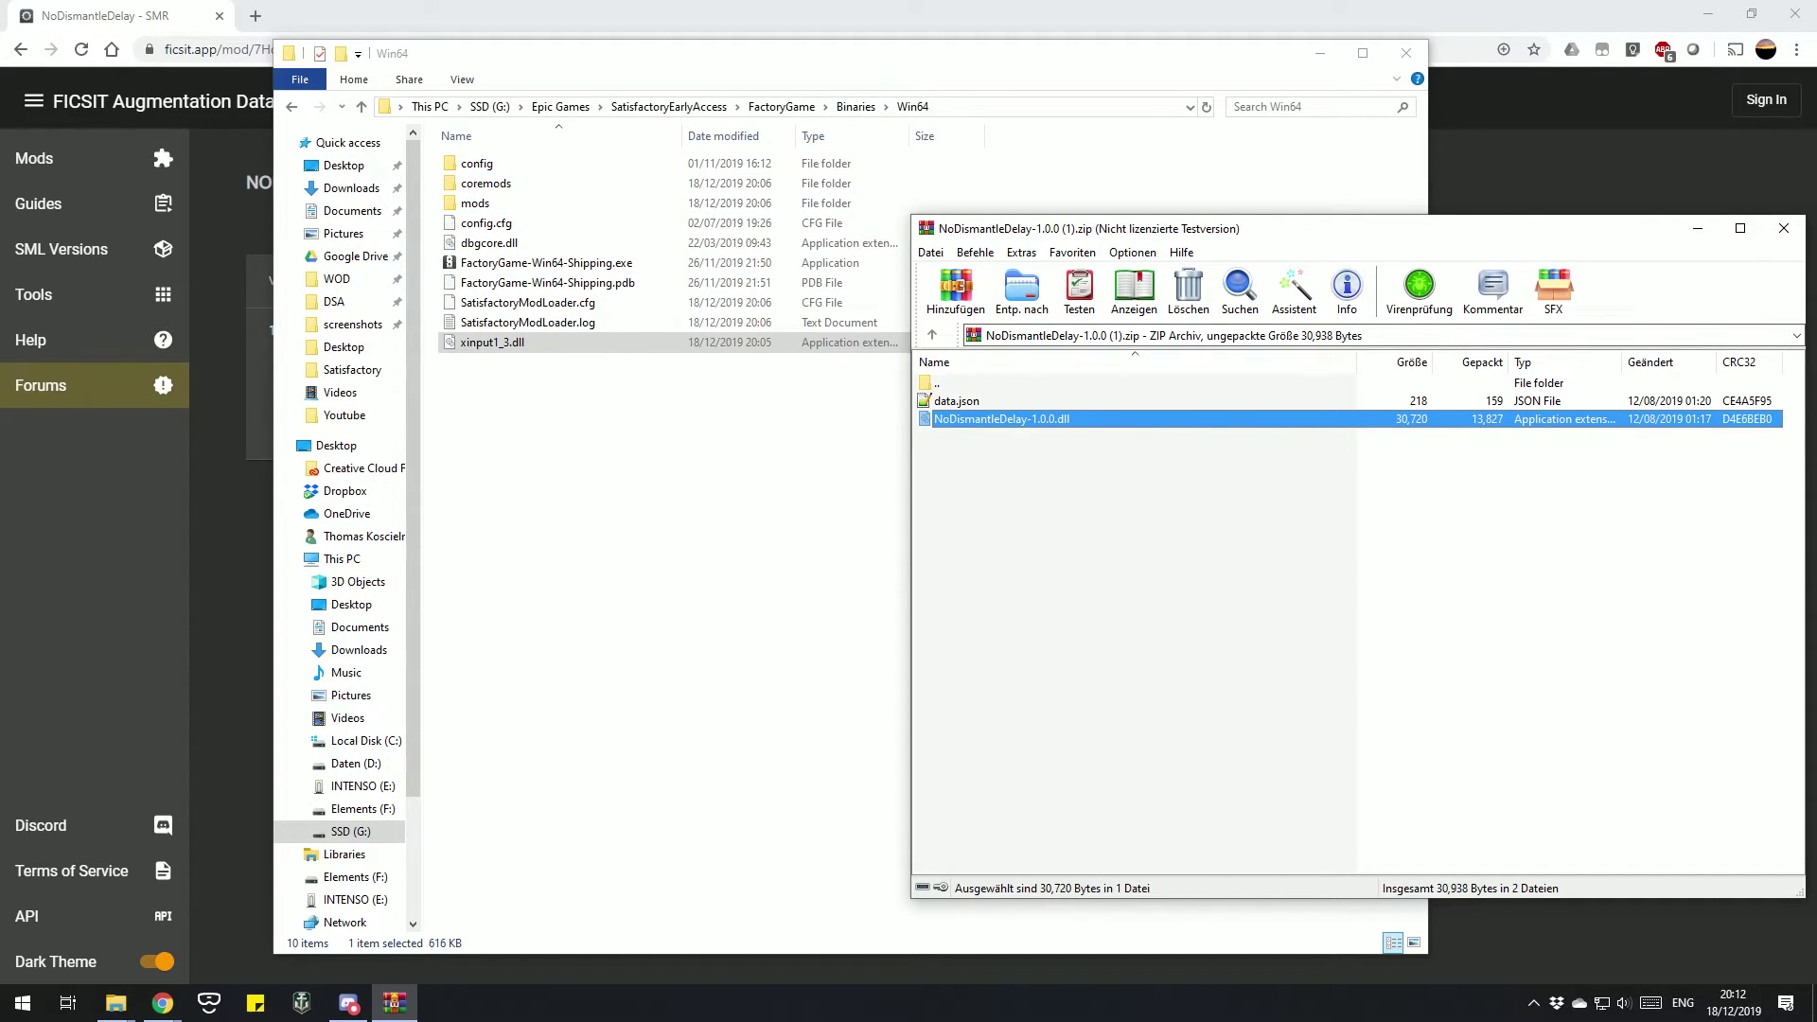
{"action": "left_click_drag", "start_coordinate": [1001, 420], "coordinate": [475, 203]}
{"action": "double_click", "coordinate": [475, 203]}
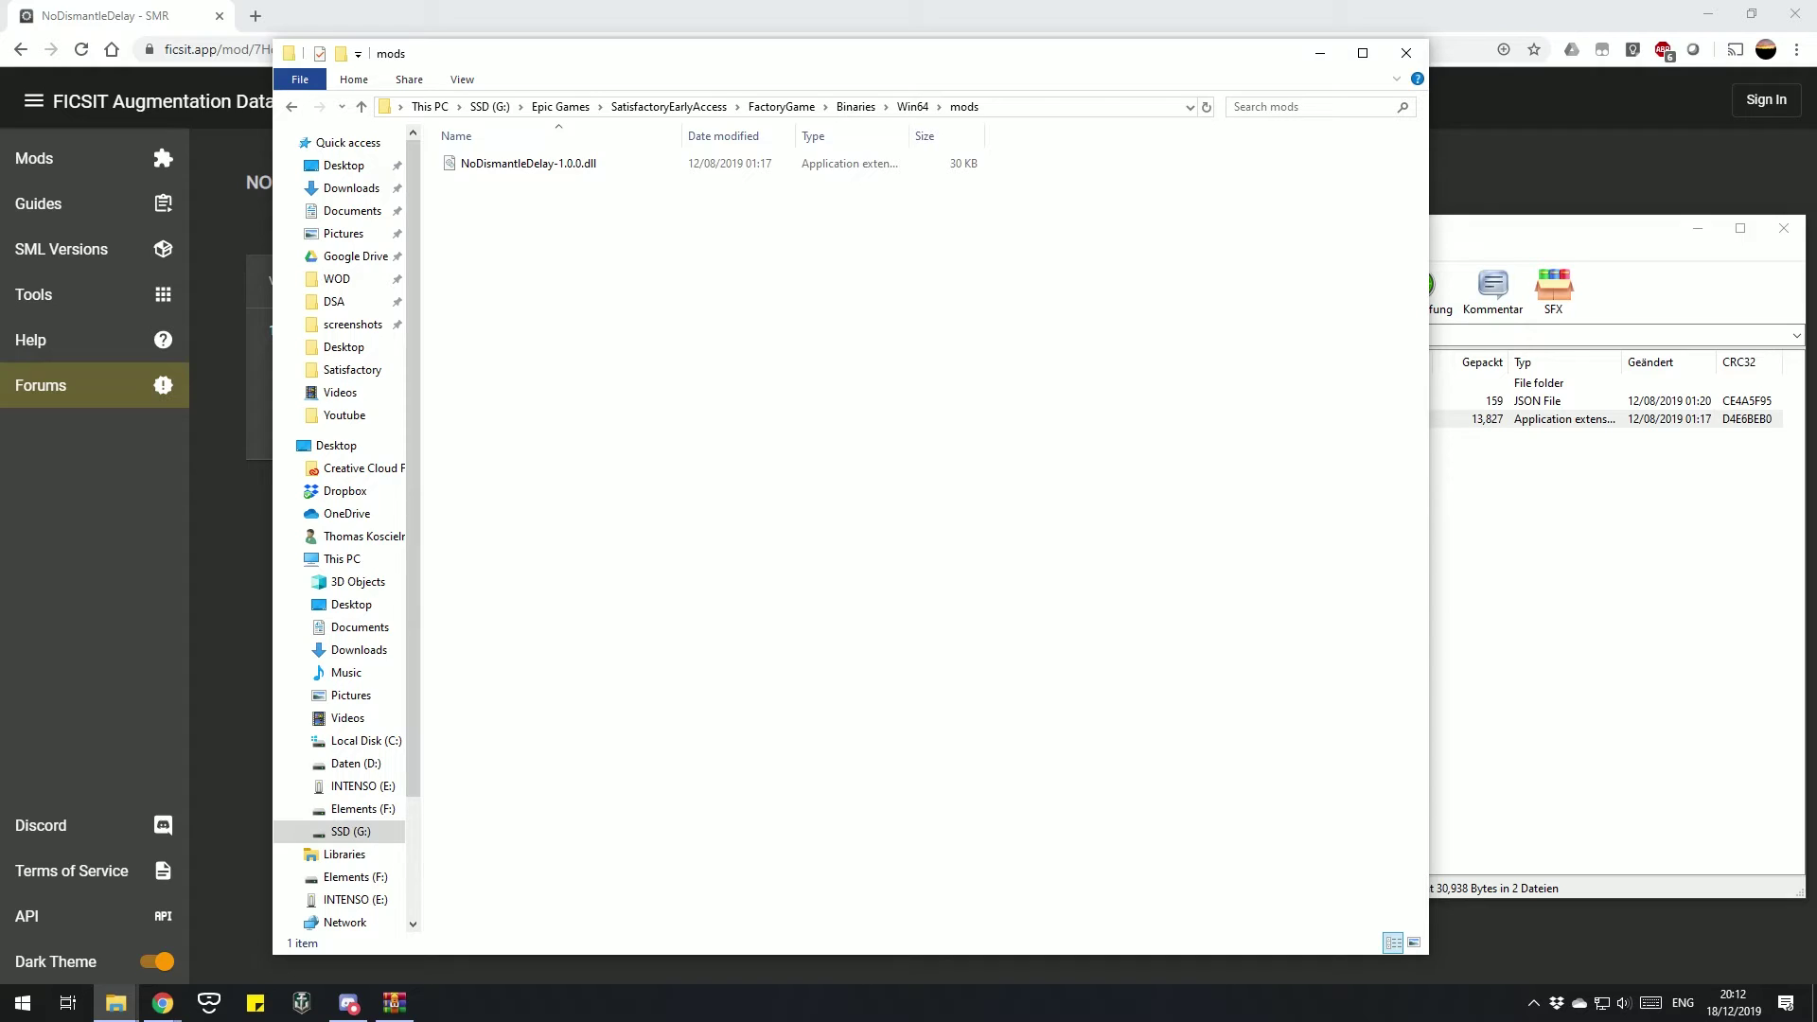
{"action": "key", "text": "alt+Left"}
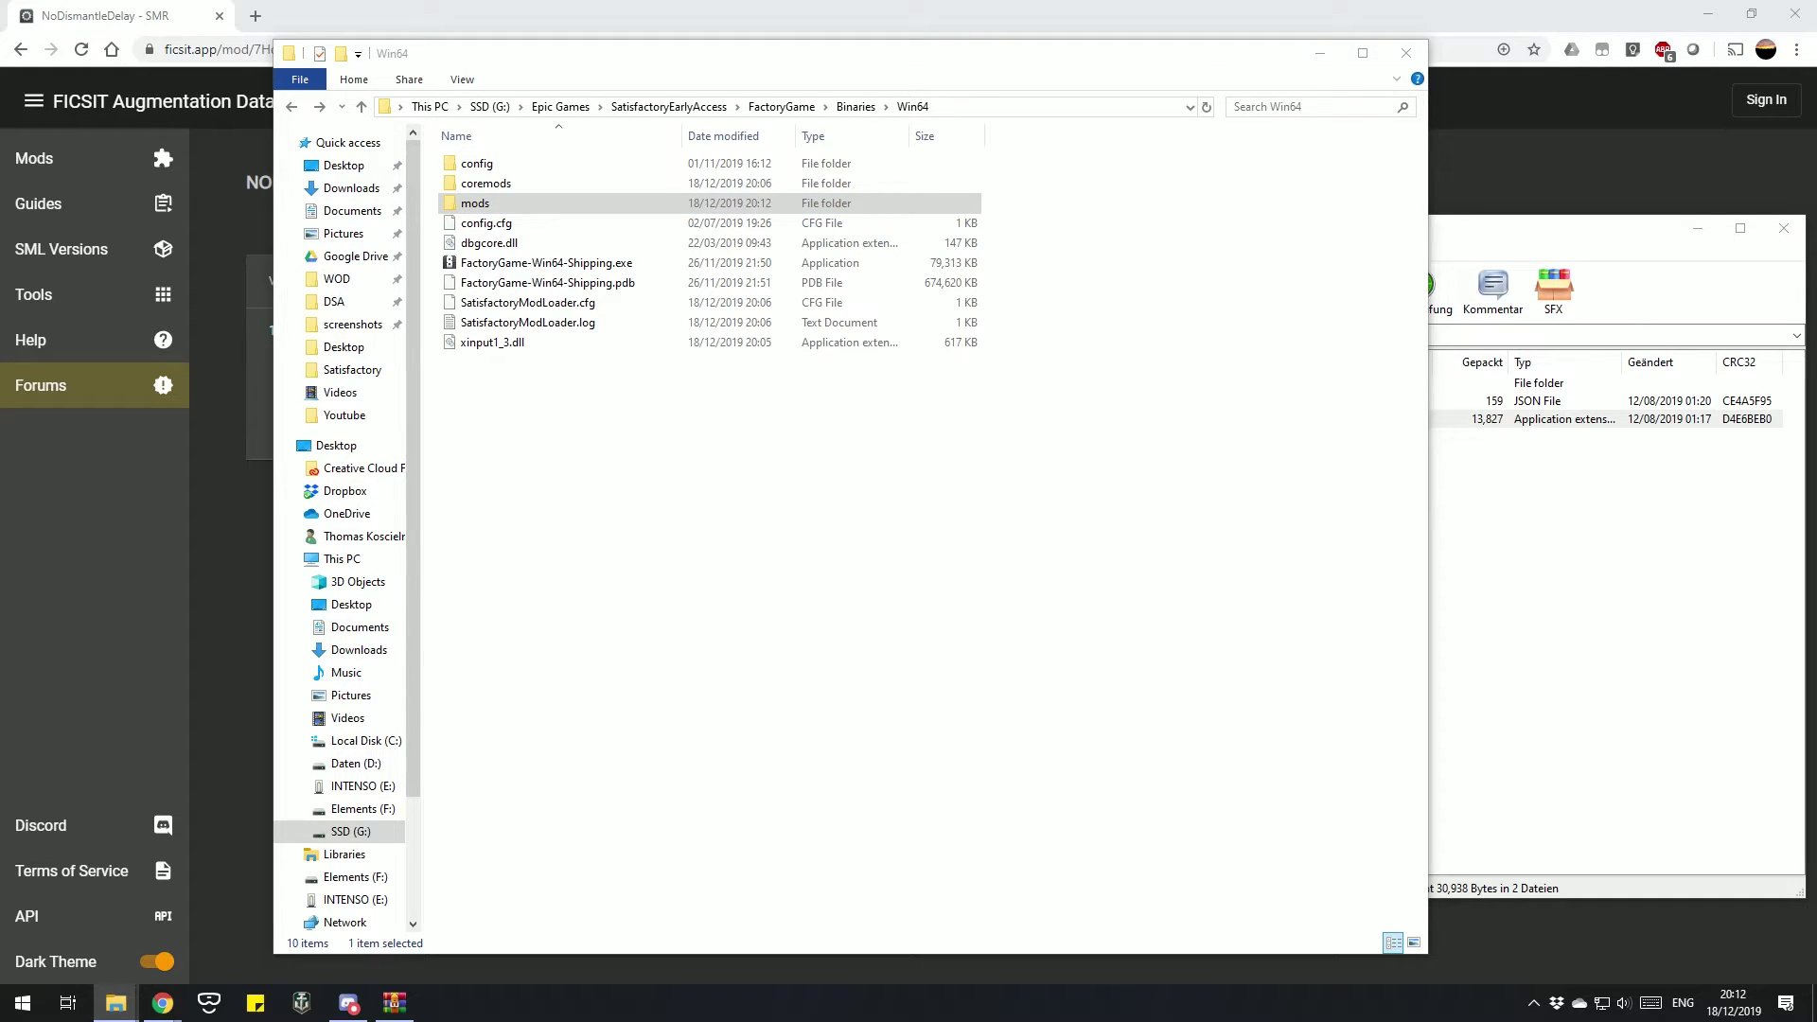
Move the Win64 folder window aside and browse it to SatisfactoryEarlyAccess\FactoryGame\Content\Paks.
{"action": "left_click_drag", "start_coordinate": [1685, 209], "coordinate": [1238, 150]}
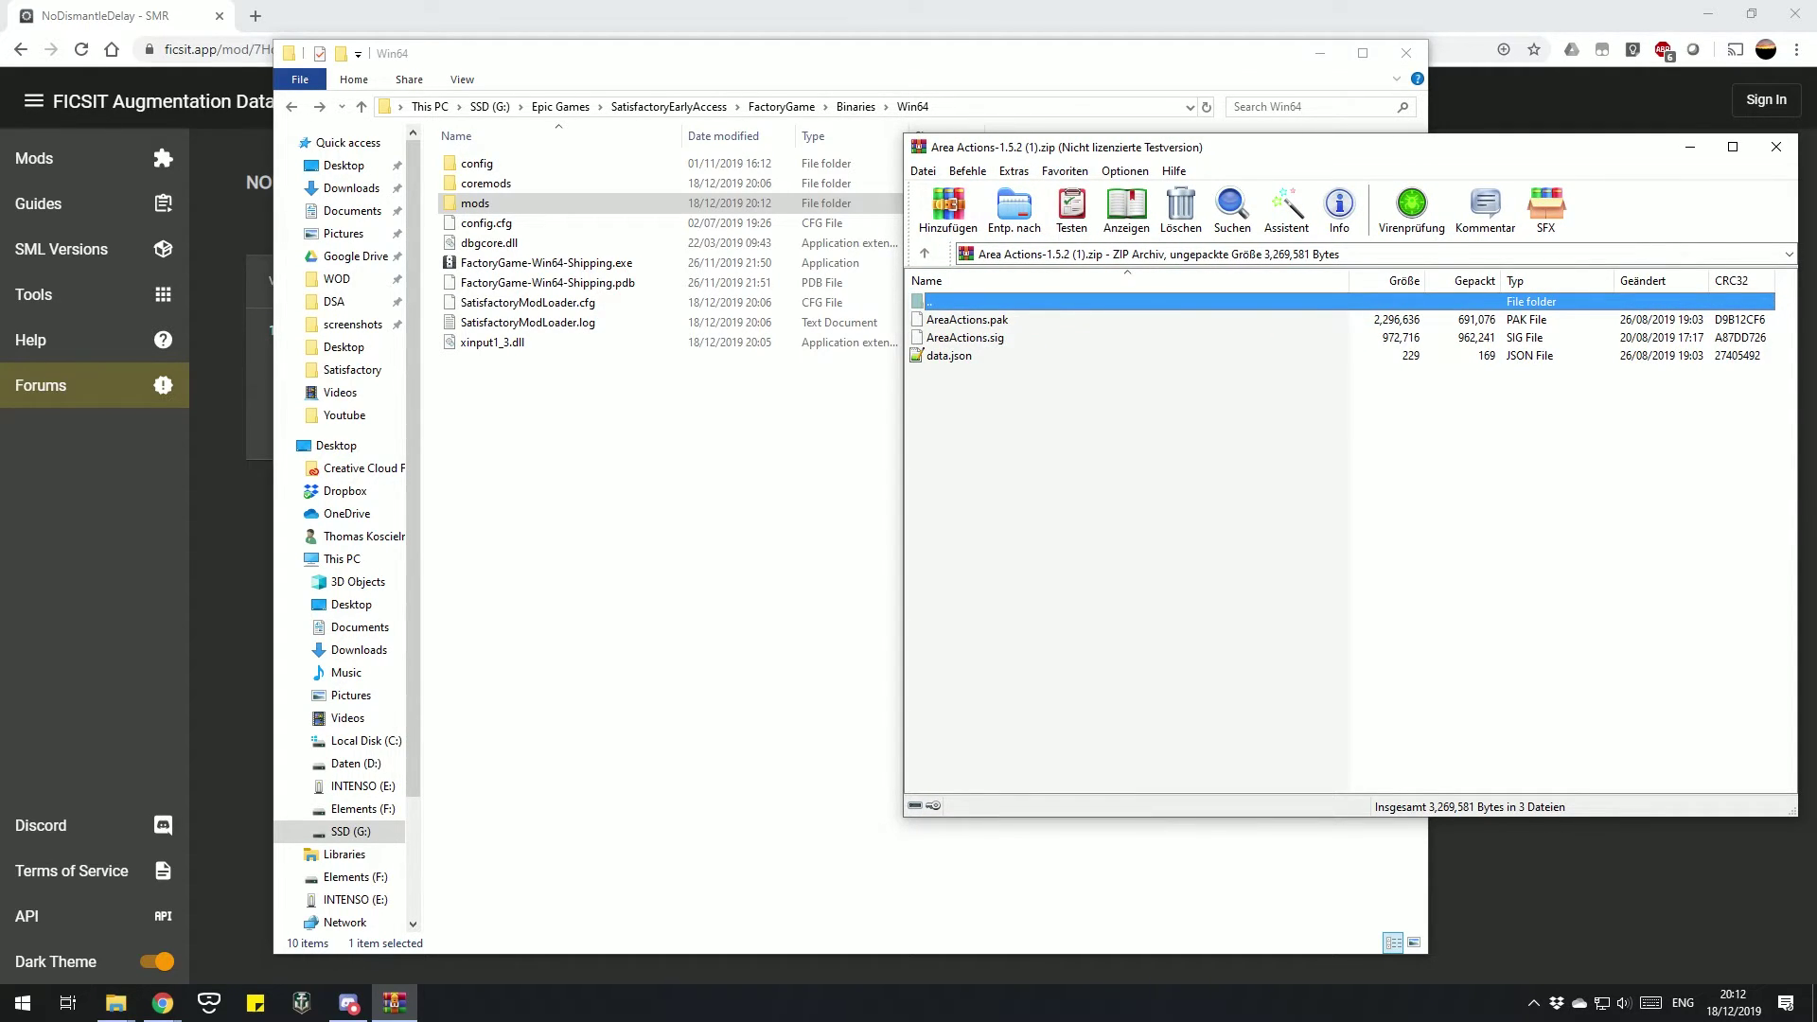
{"action": "left_click_drag", "start_coordinate": [956, 58], "coordinate": [702, 55]}
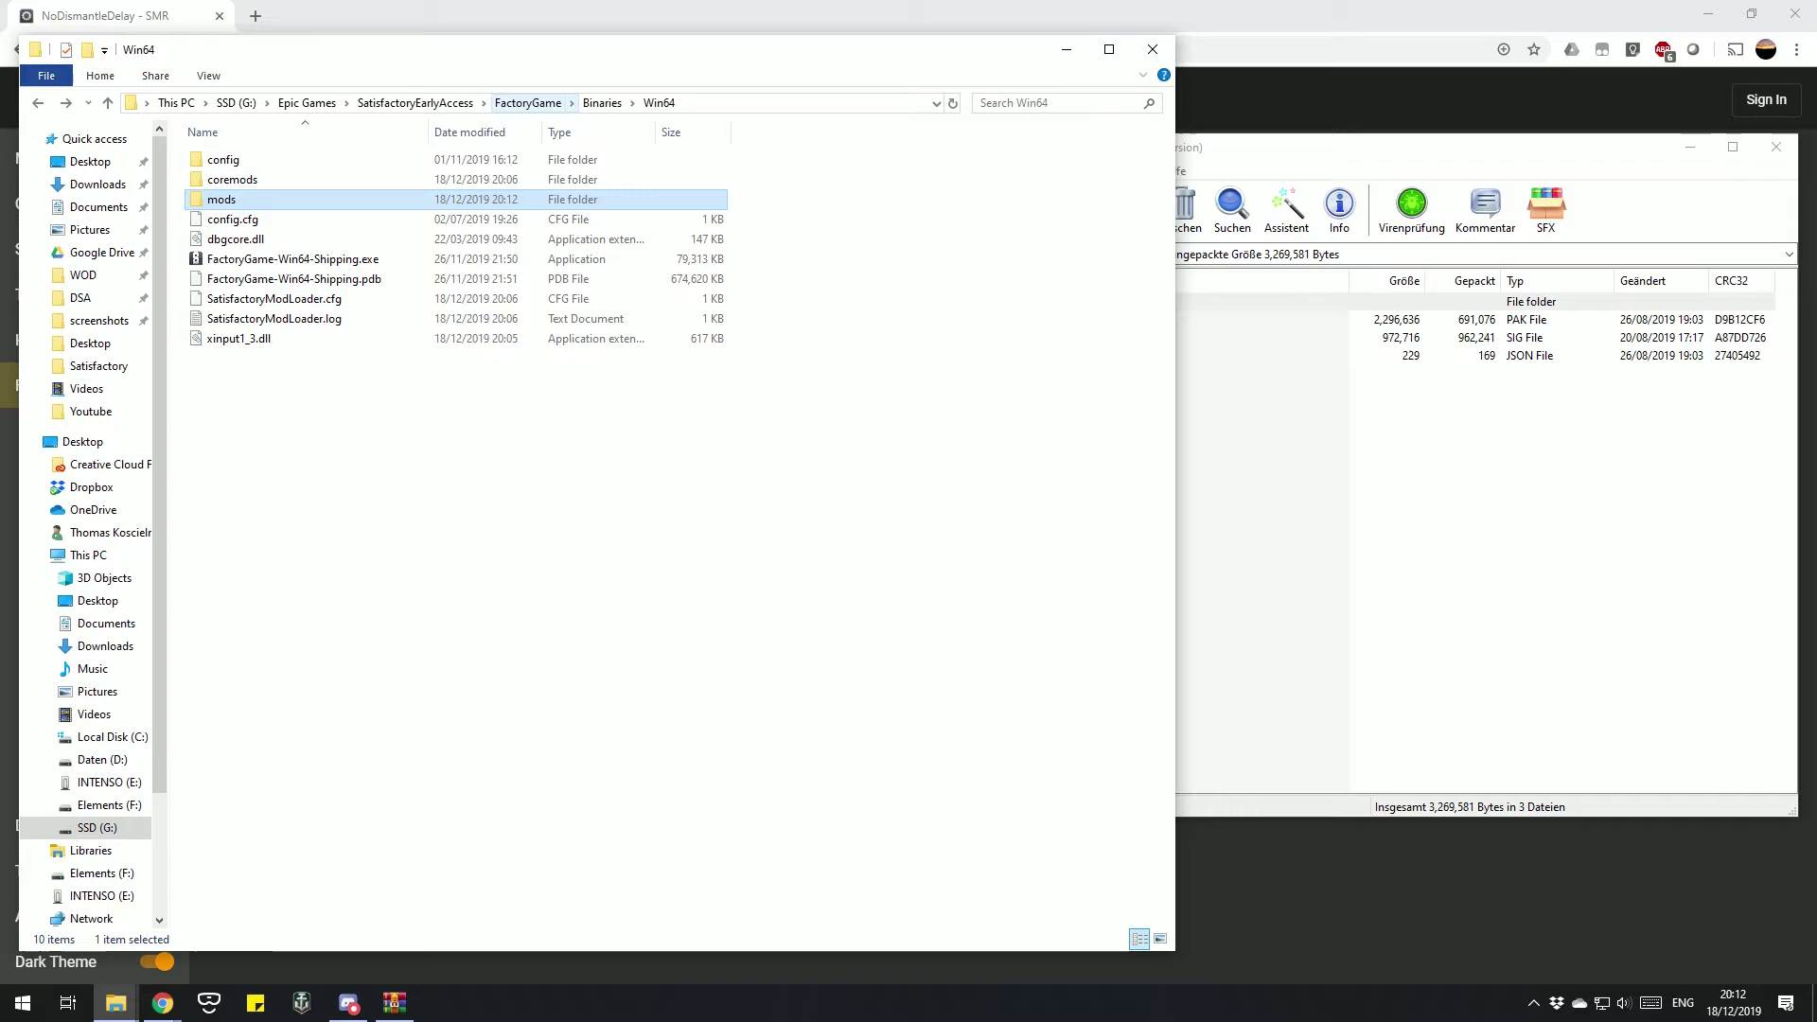
{"action": "left_click", "coordinate": [415, 102]}
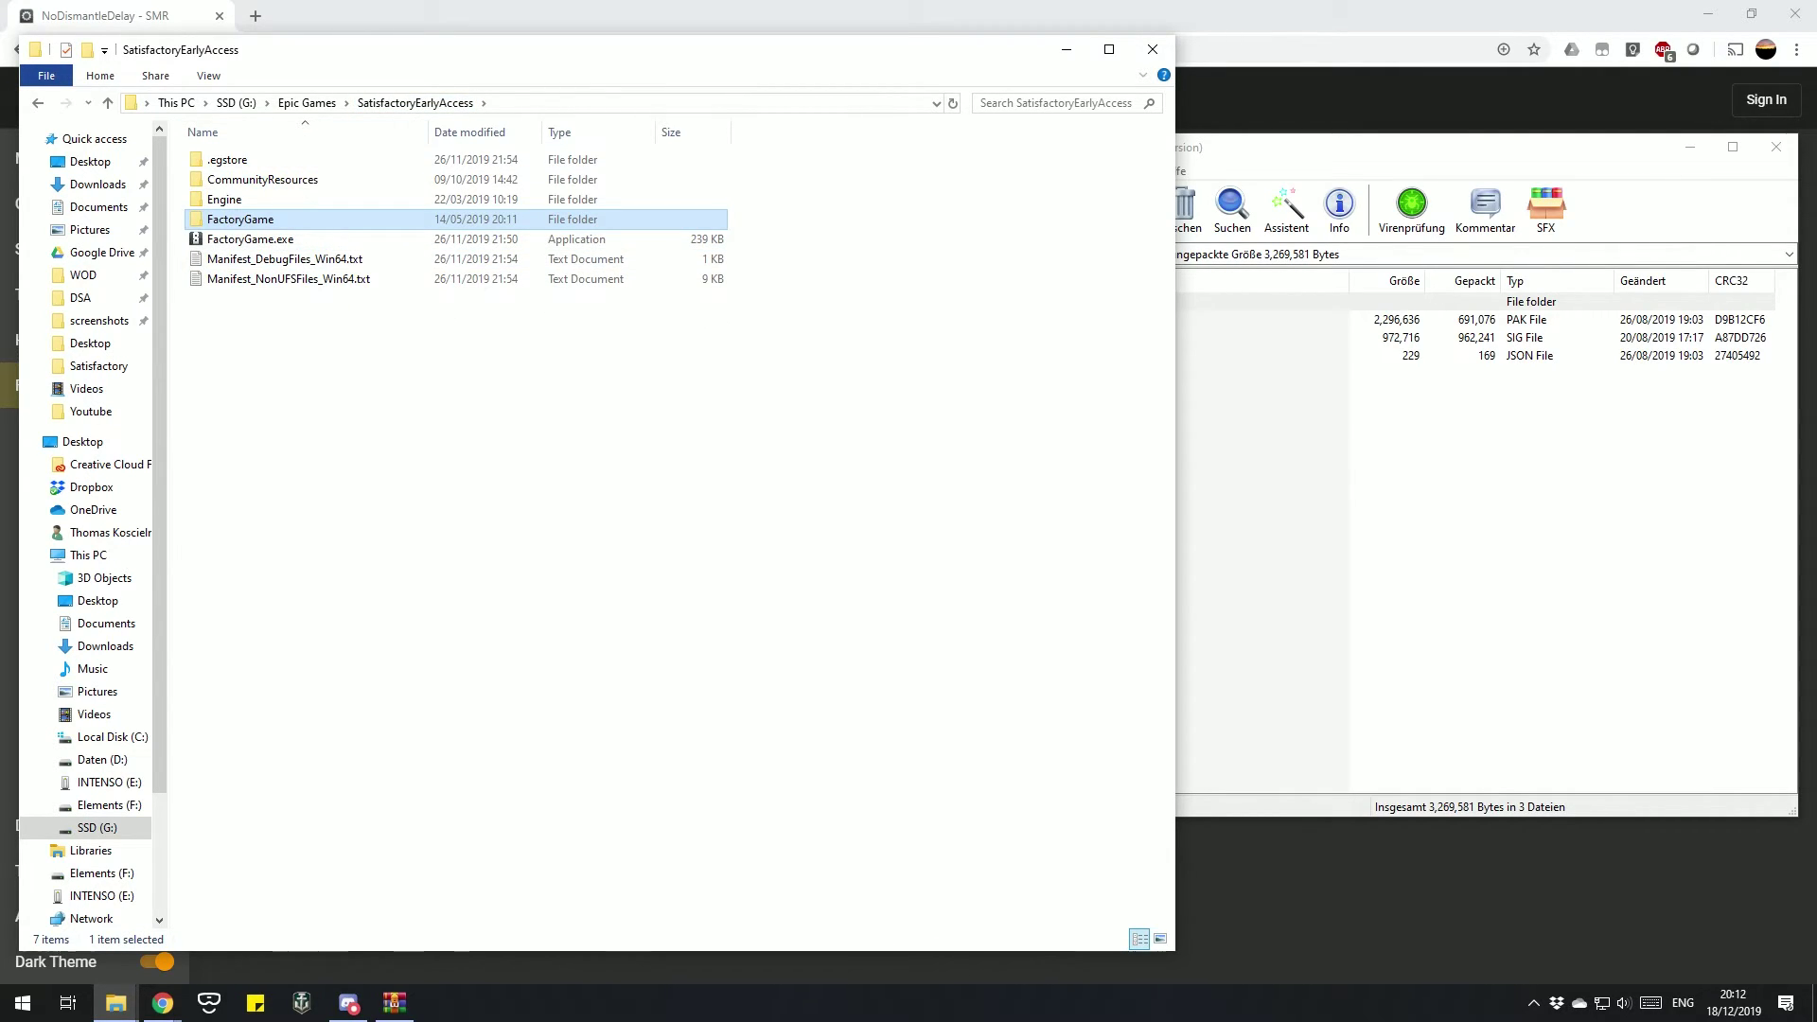
{"action": "double_click", "coordinate": [241, 220]}
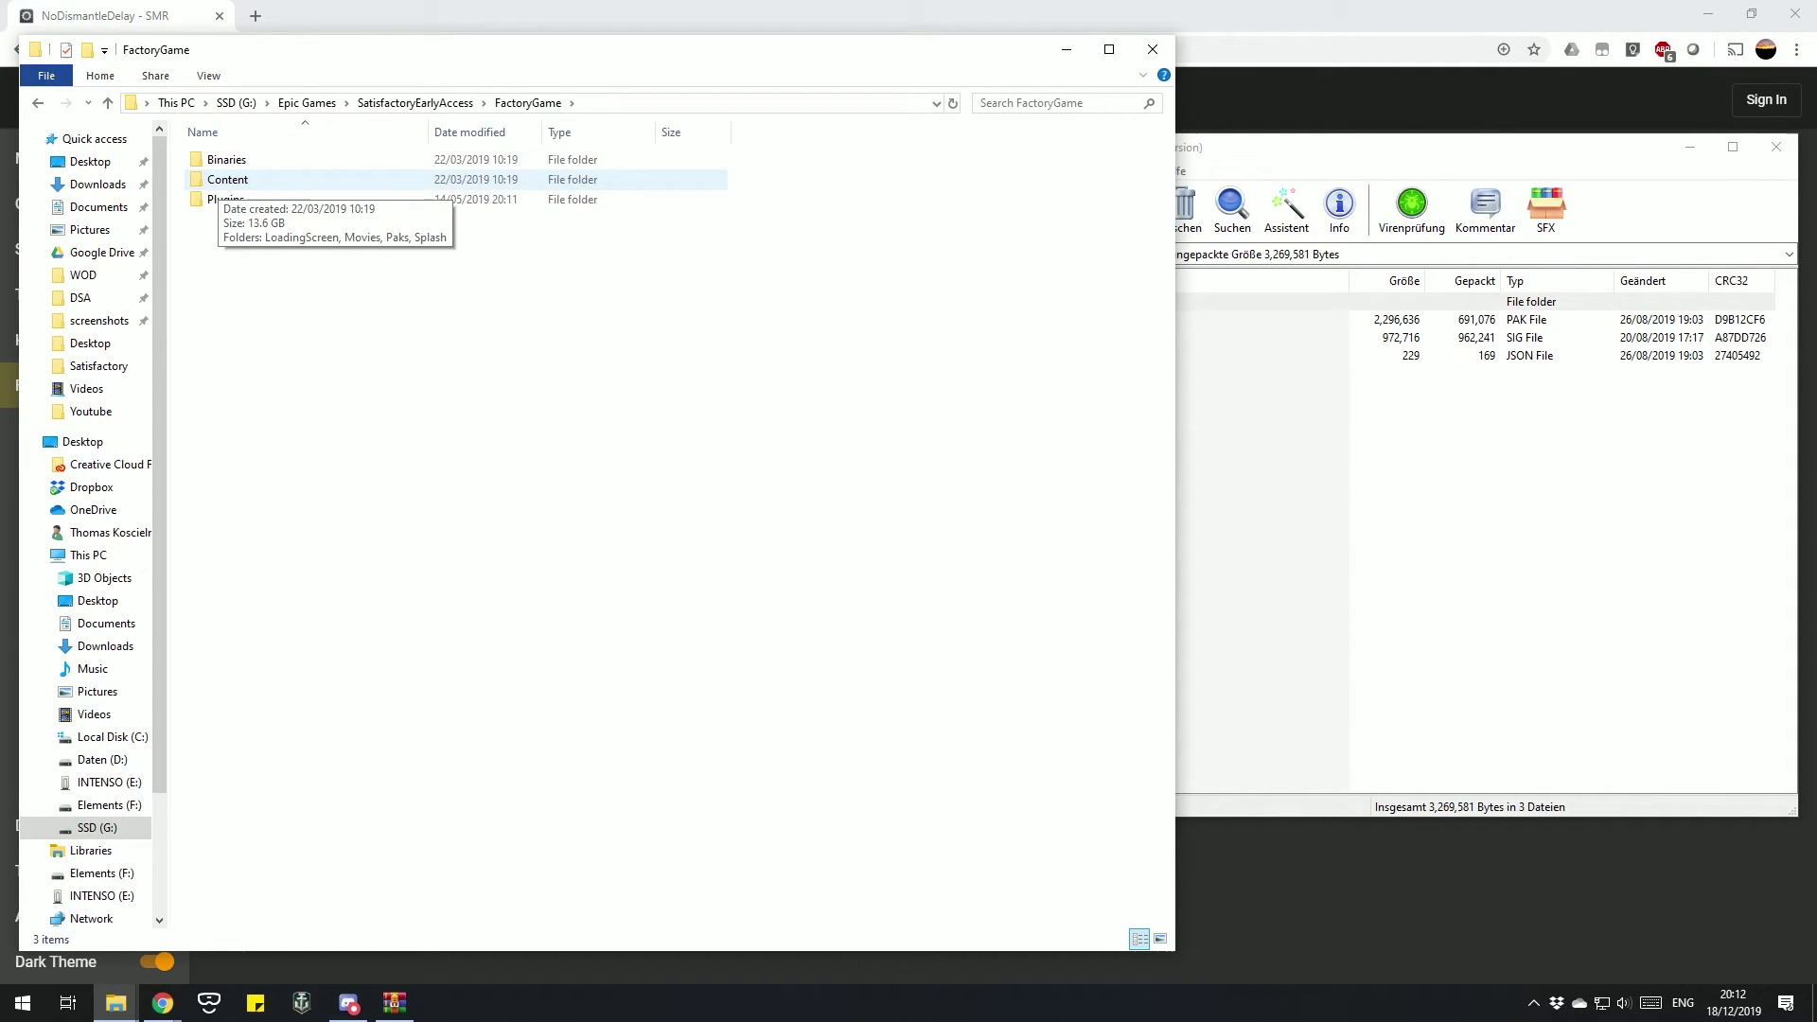
{"action": "double_click", "coordinate": [228, 178]}
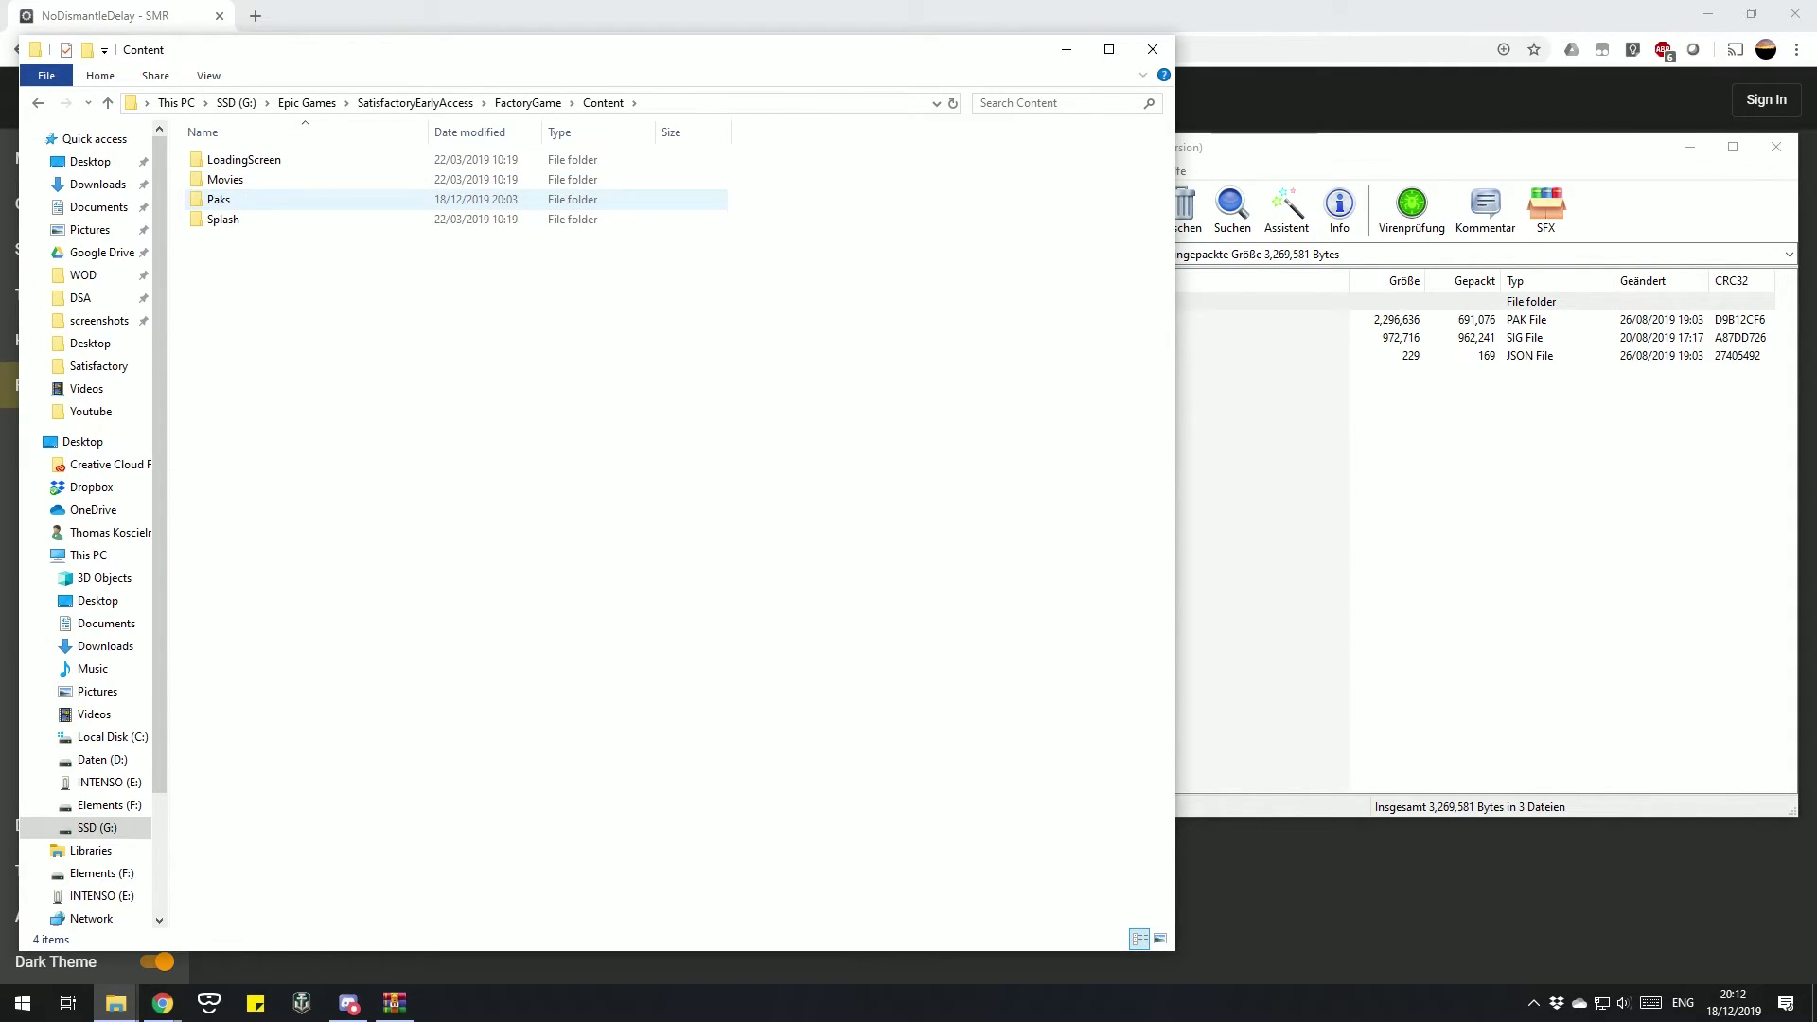
{"action": "double_click", "coordinate": [219, 199]}
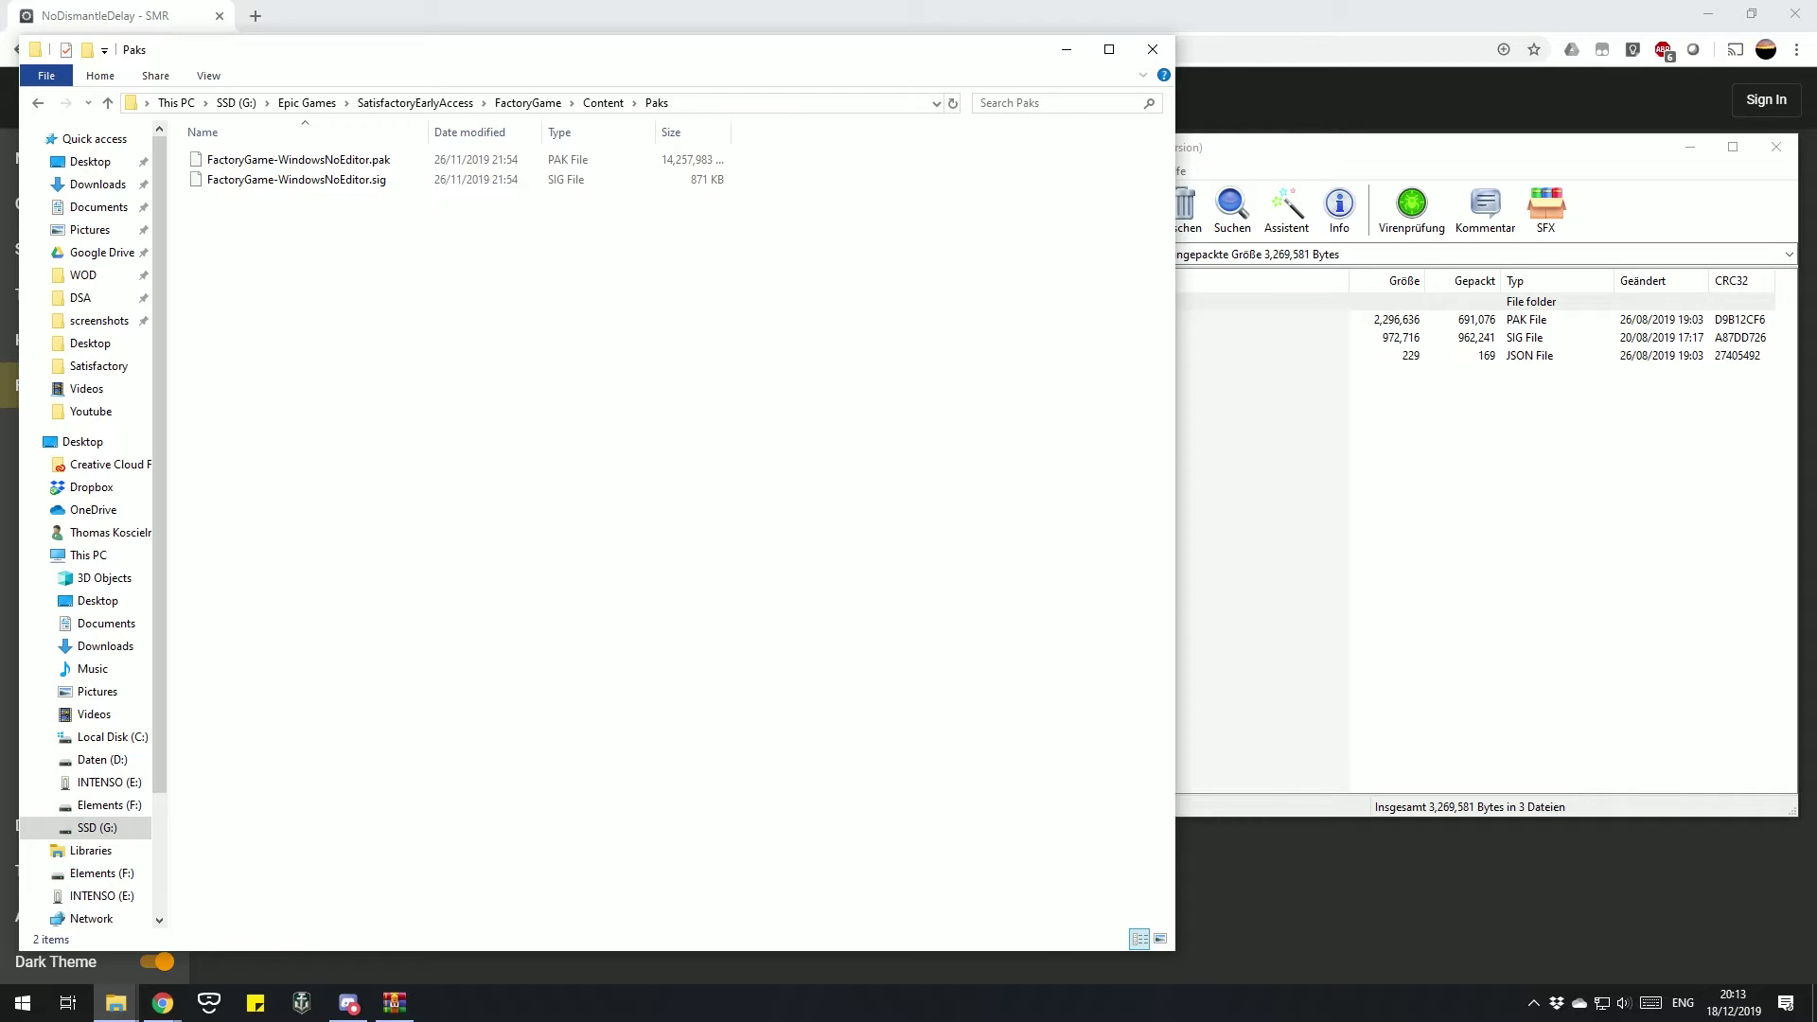
Copy AreaActions.pak and AreaActions.sig from the Area Actions archive into the Paks folder, and close the archive and folder windows.
{"action": "left_click", "coordinate": [1311, 149]}
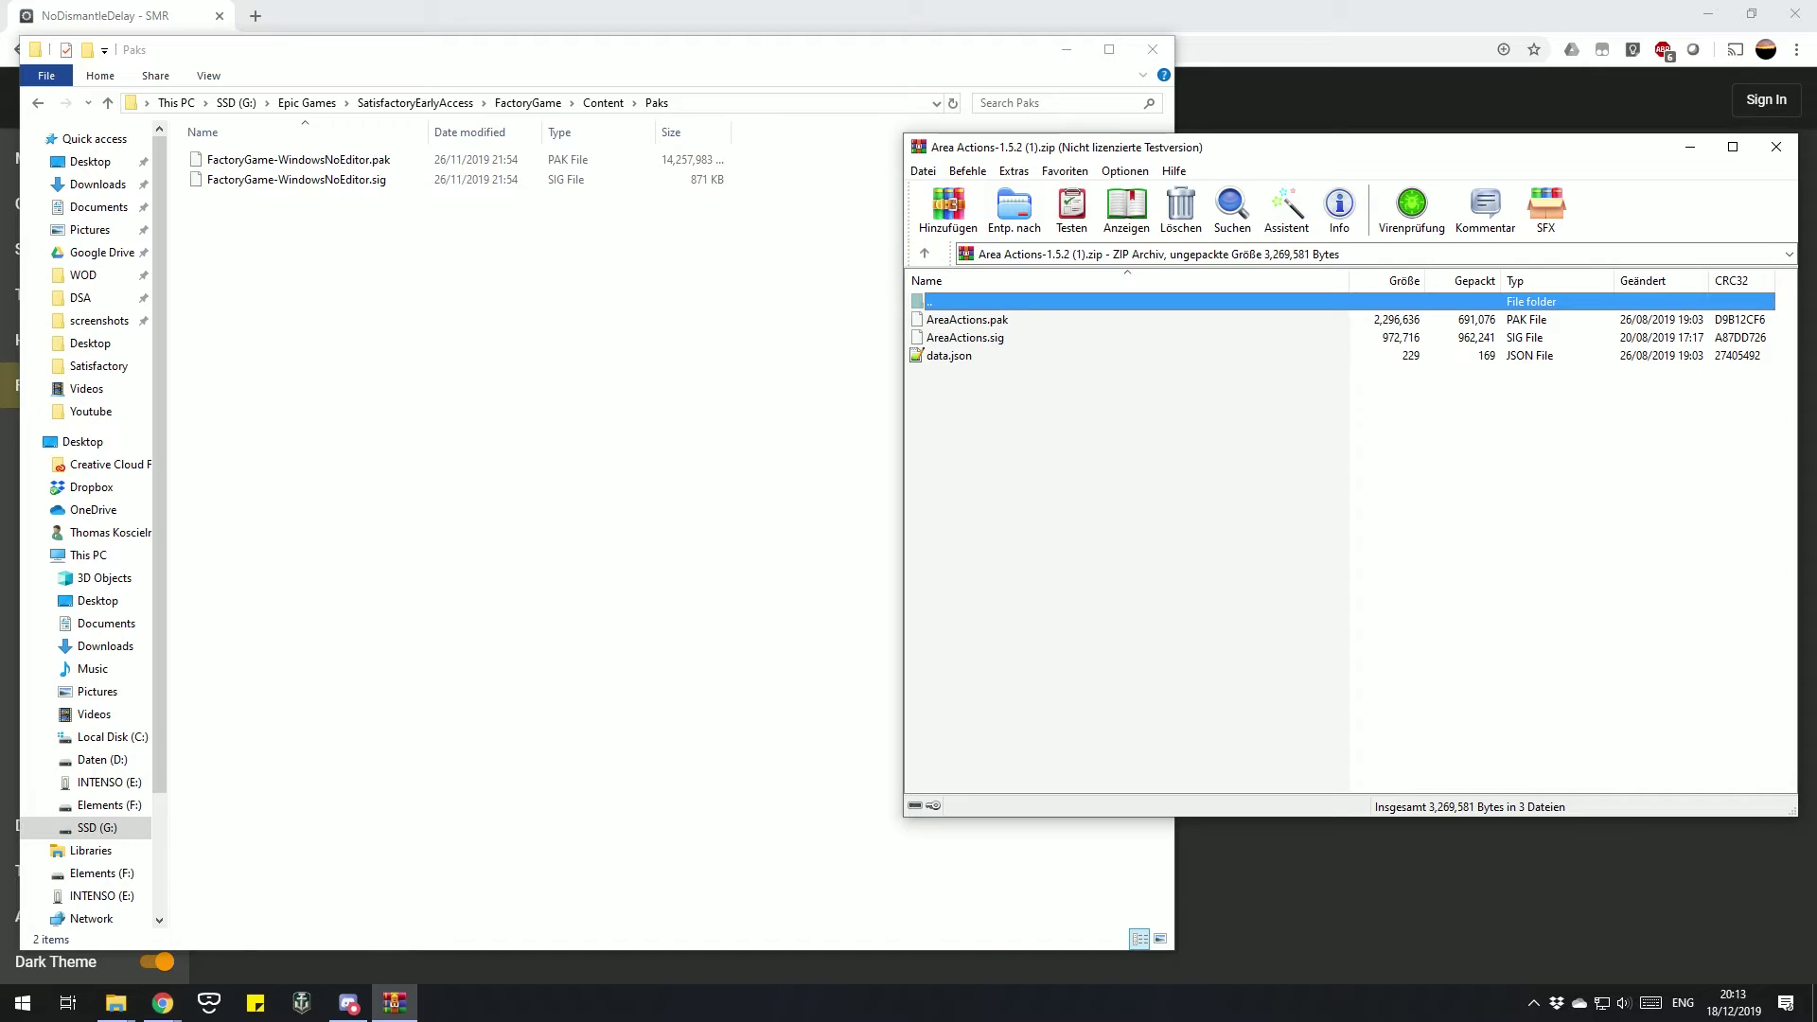
{"action": "key", "text": "Down"}
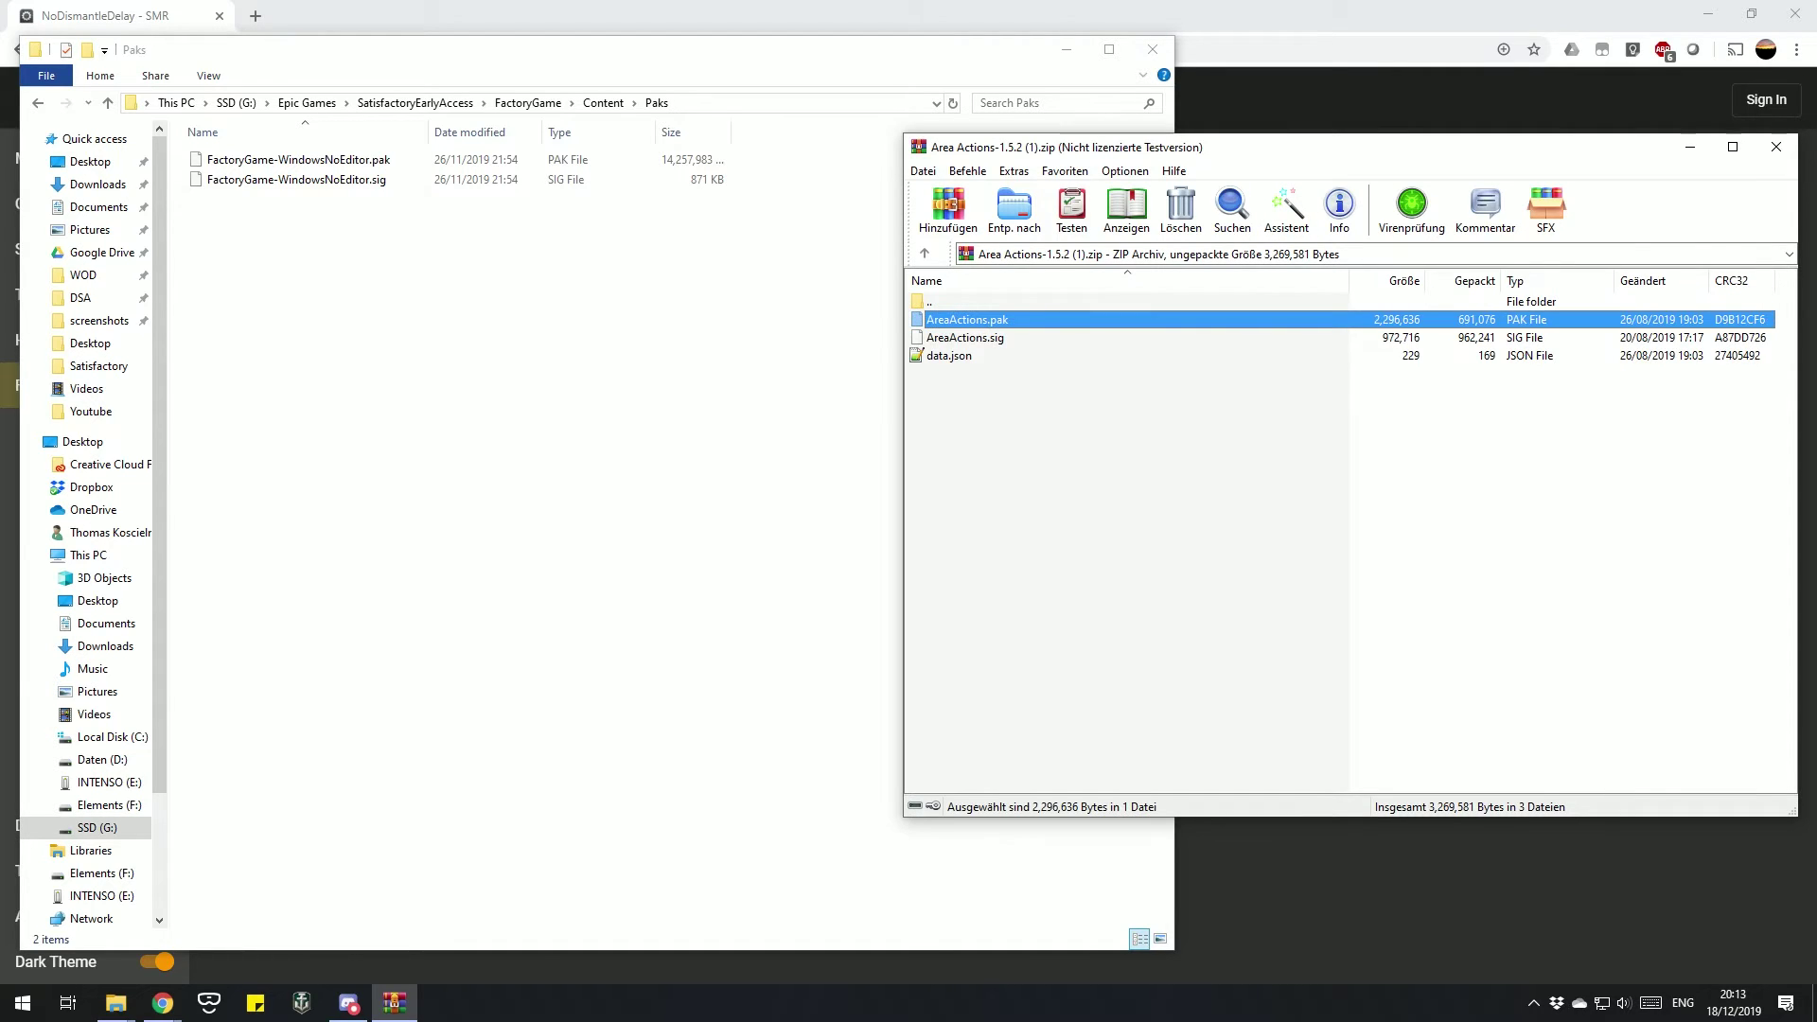
{"action": "key", "text": "shift+Down"}
{"action": "left_click_drag", "start_coordinate": [965, 337], "coordinate": [492, 397]}
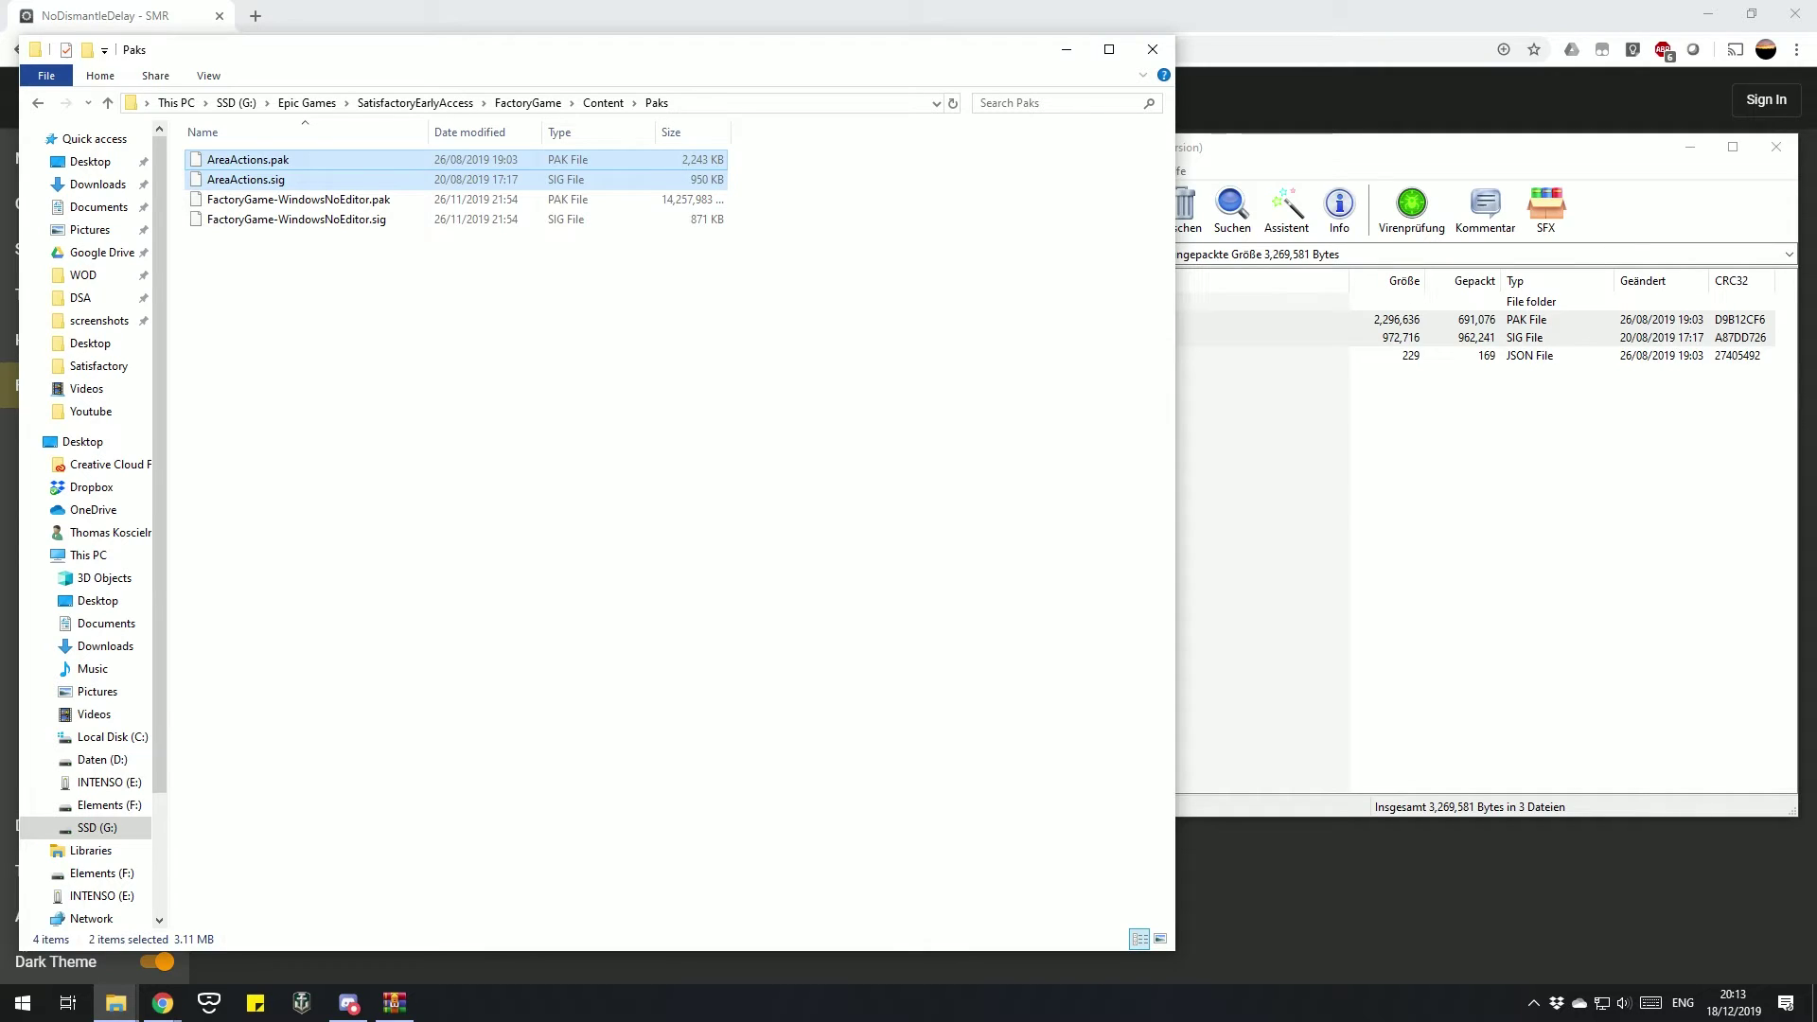
{"action": "left_click", "coordinate": [1419, 530]}
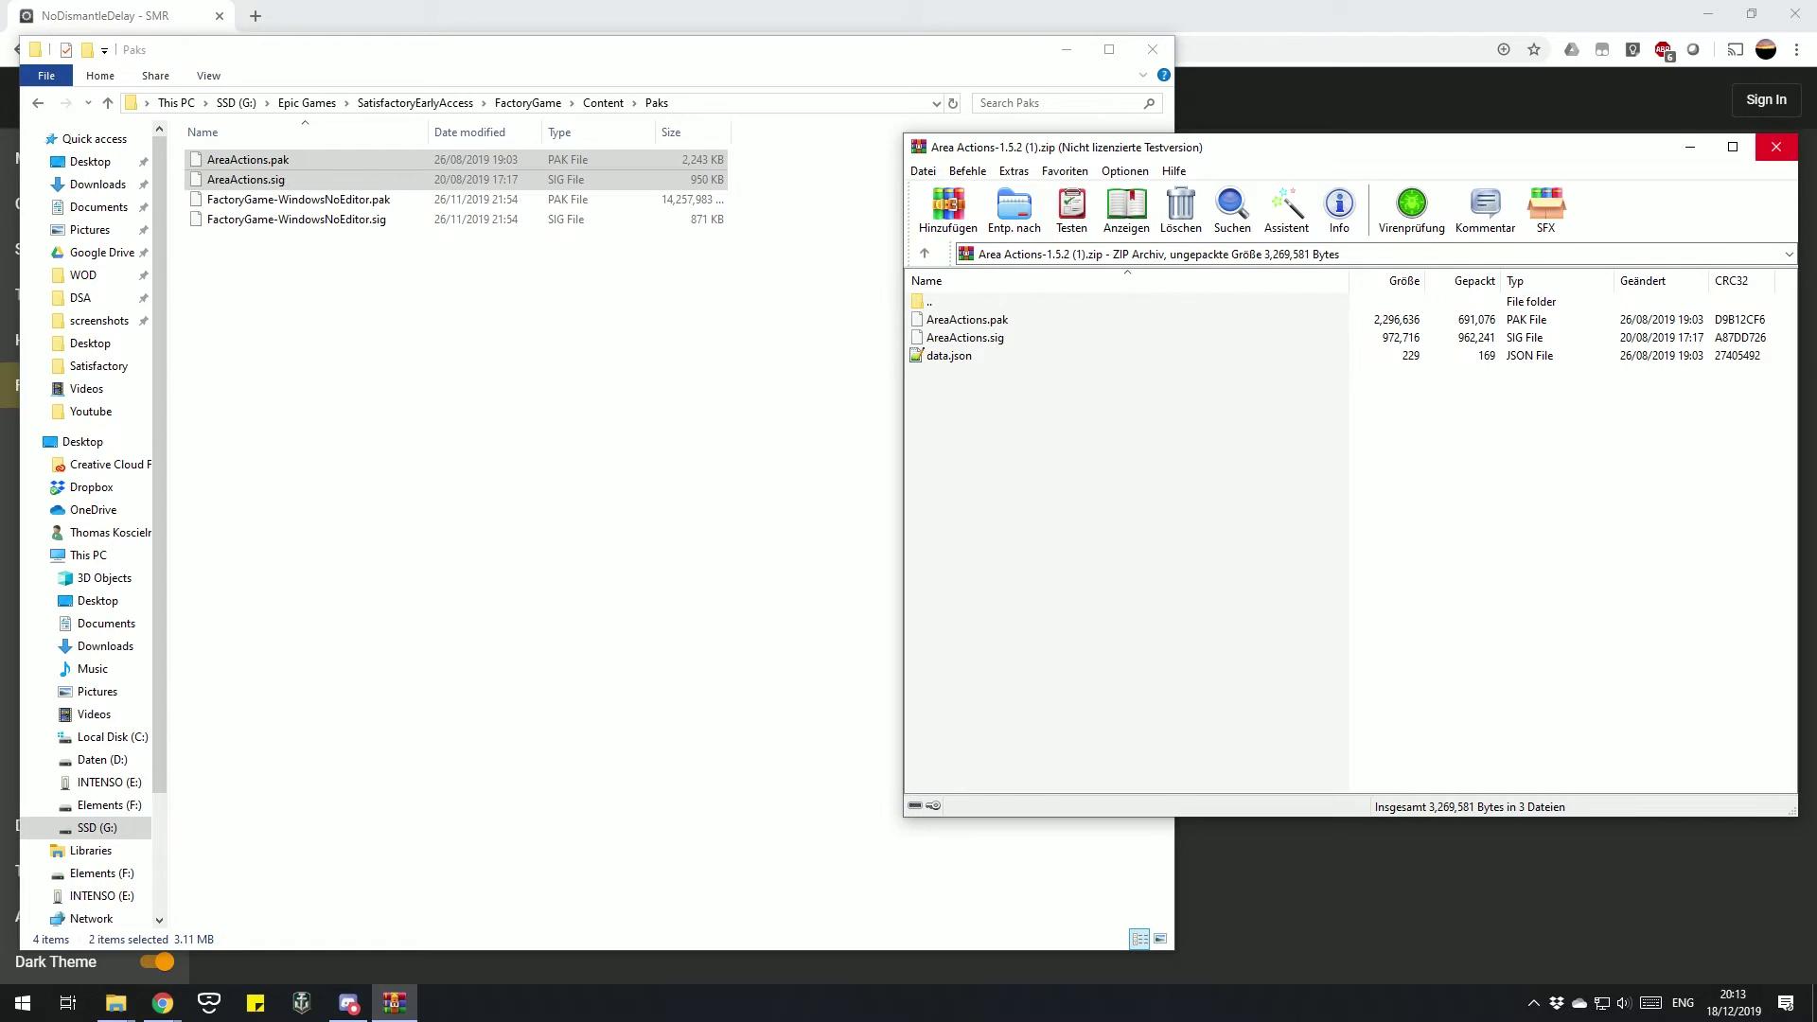
{"action": "left_click", "coordinate": [1776, 147]}
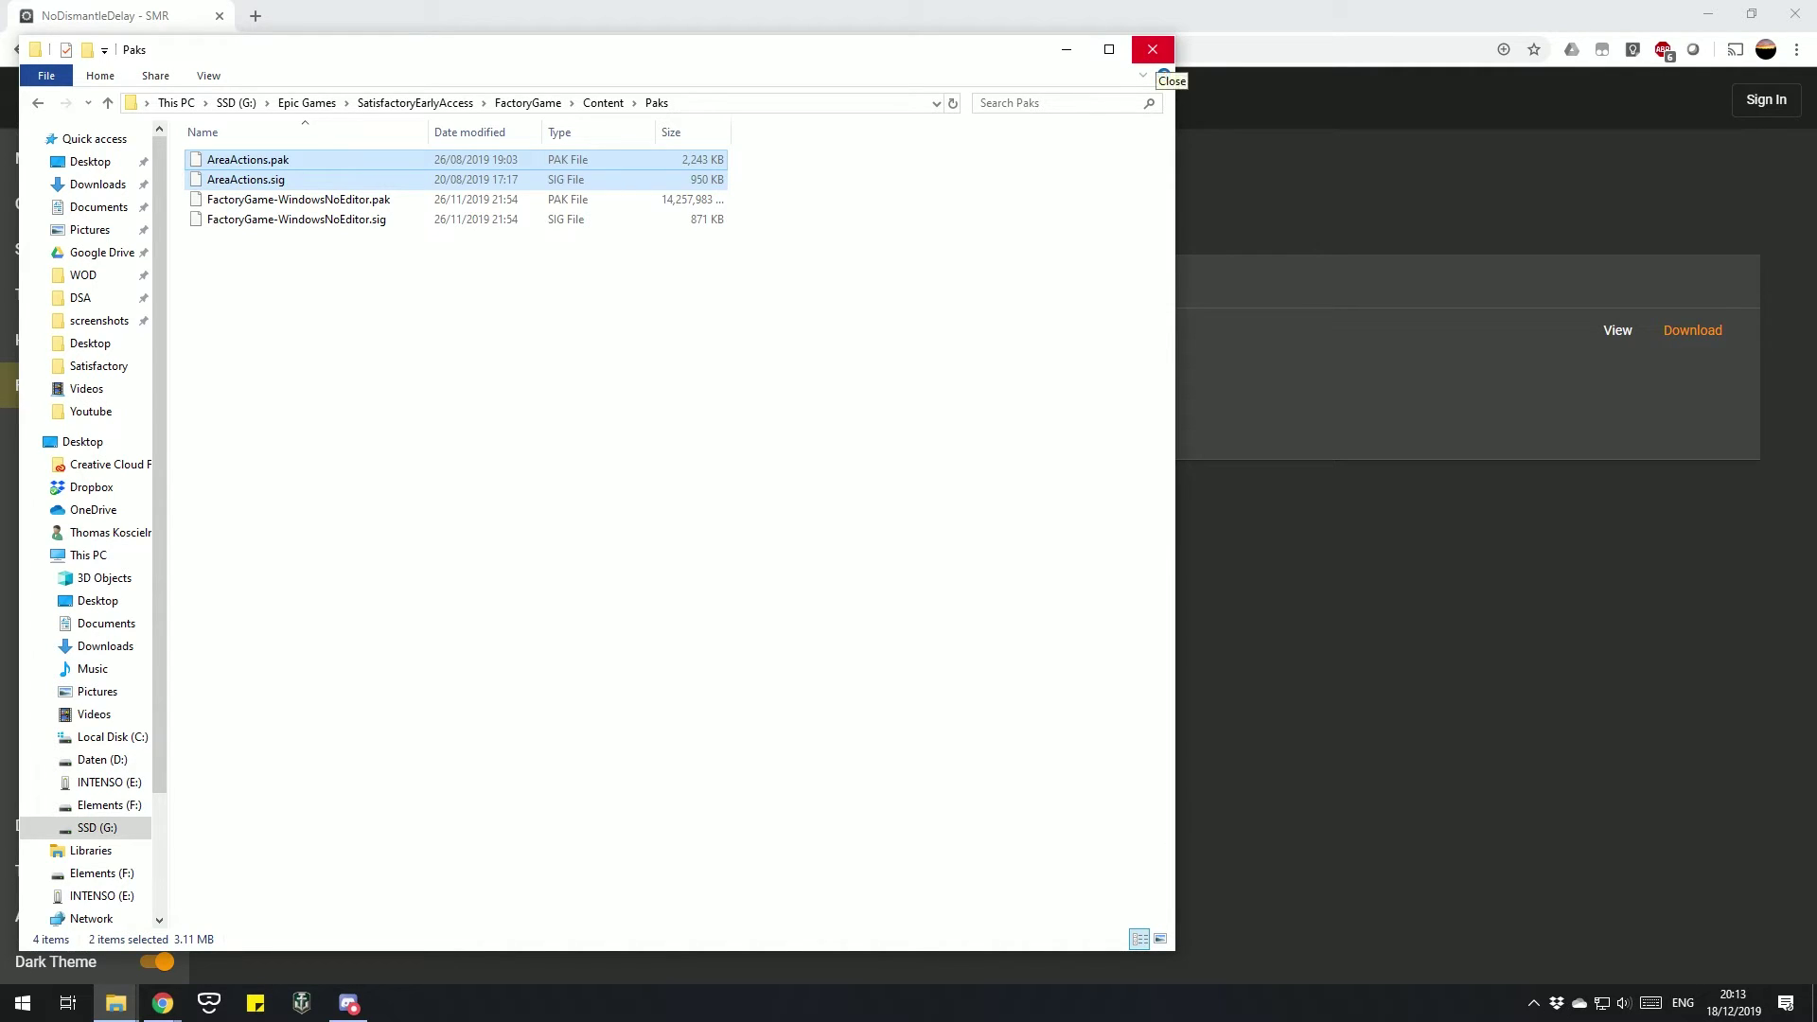
{"action": "left_click", "coordinate": [1152, 49]}
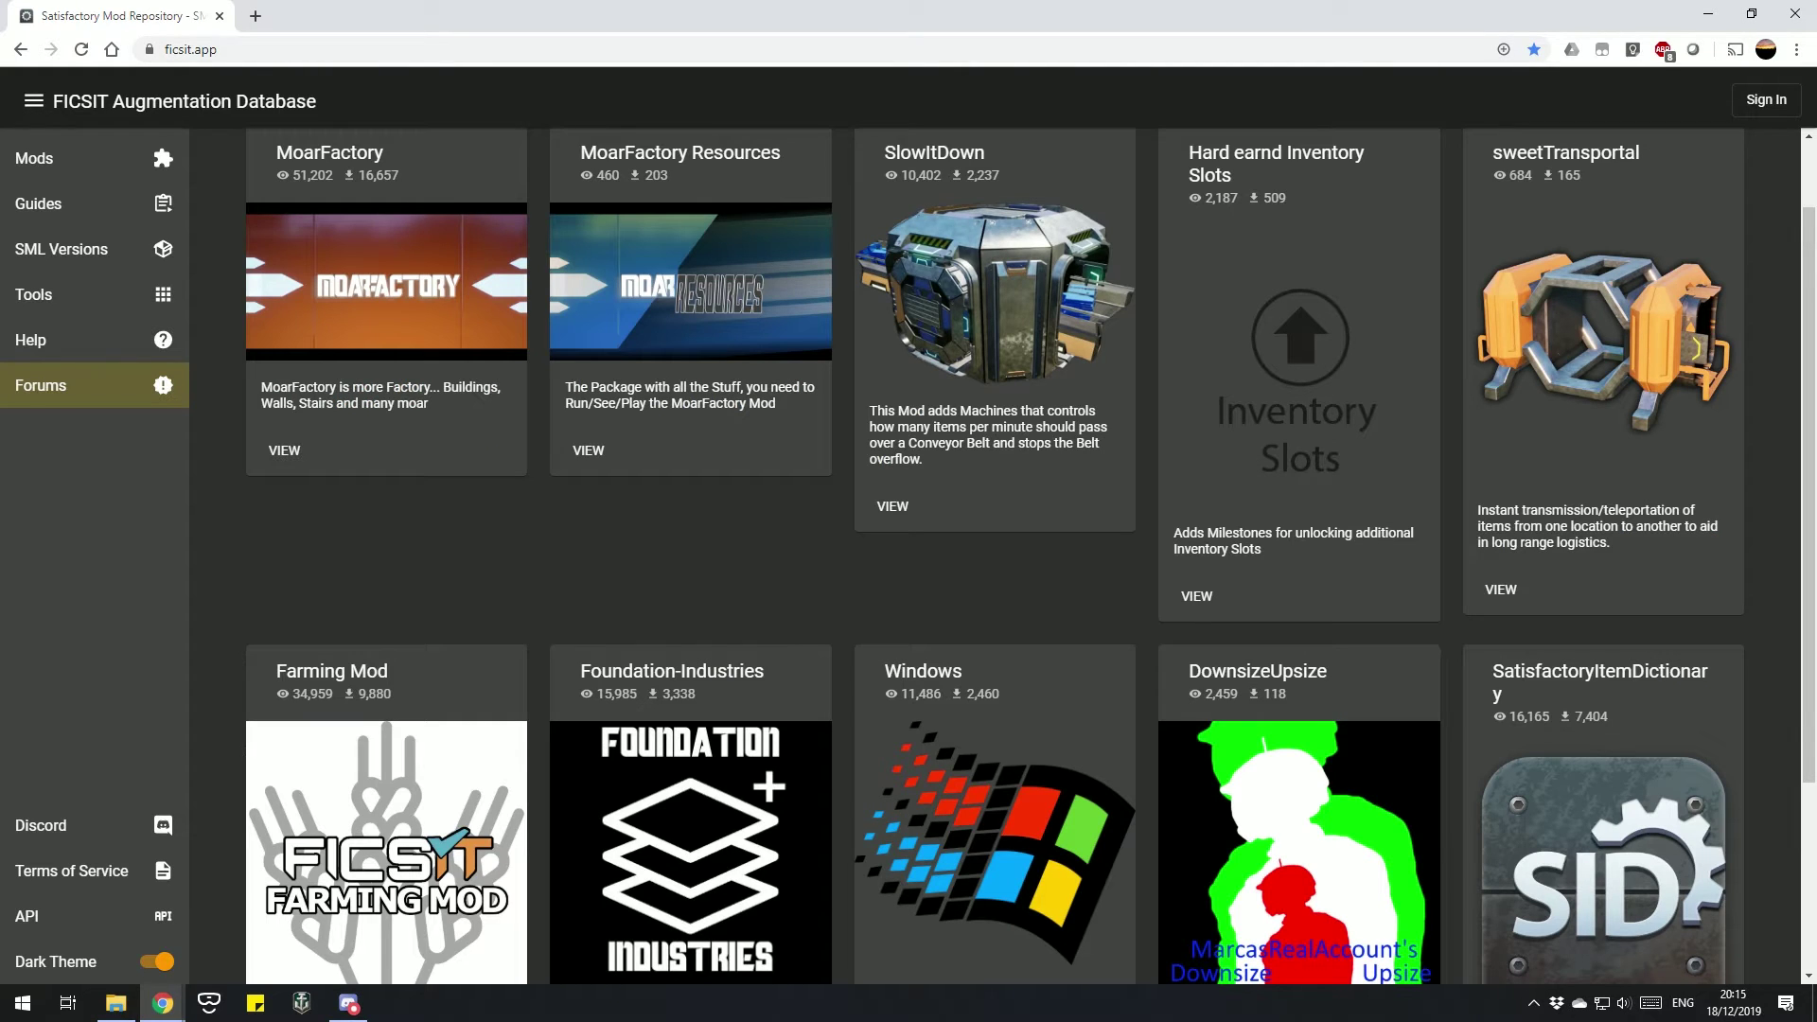
Open the Farming Mod page from the mod list and examine its features, required mods and installation instructions.
{"action": "scroll", "coordinate": [994, 558], "scroll_direction": "up", "scroll_amount": 1}
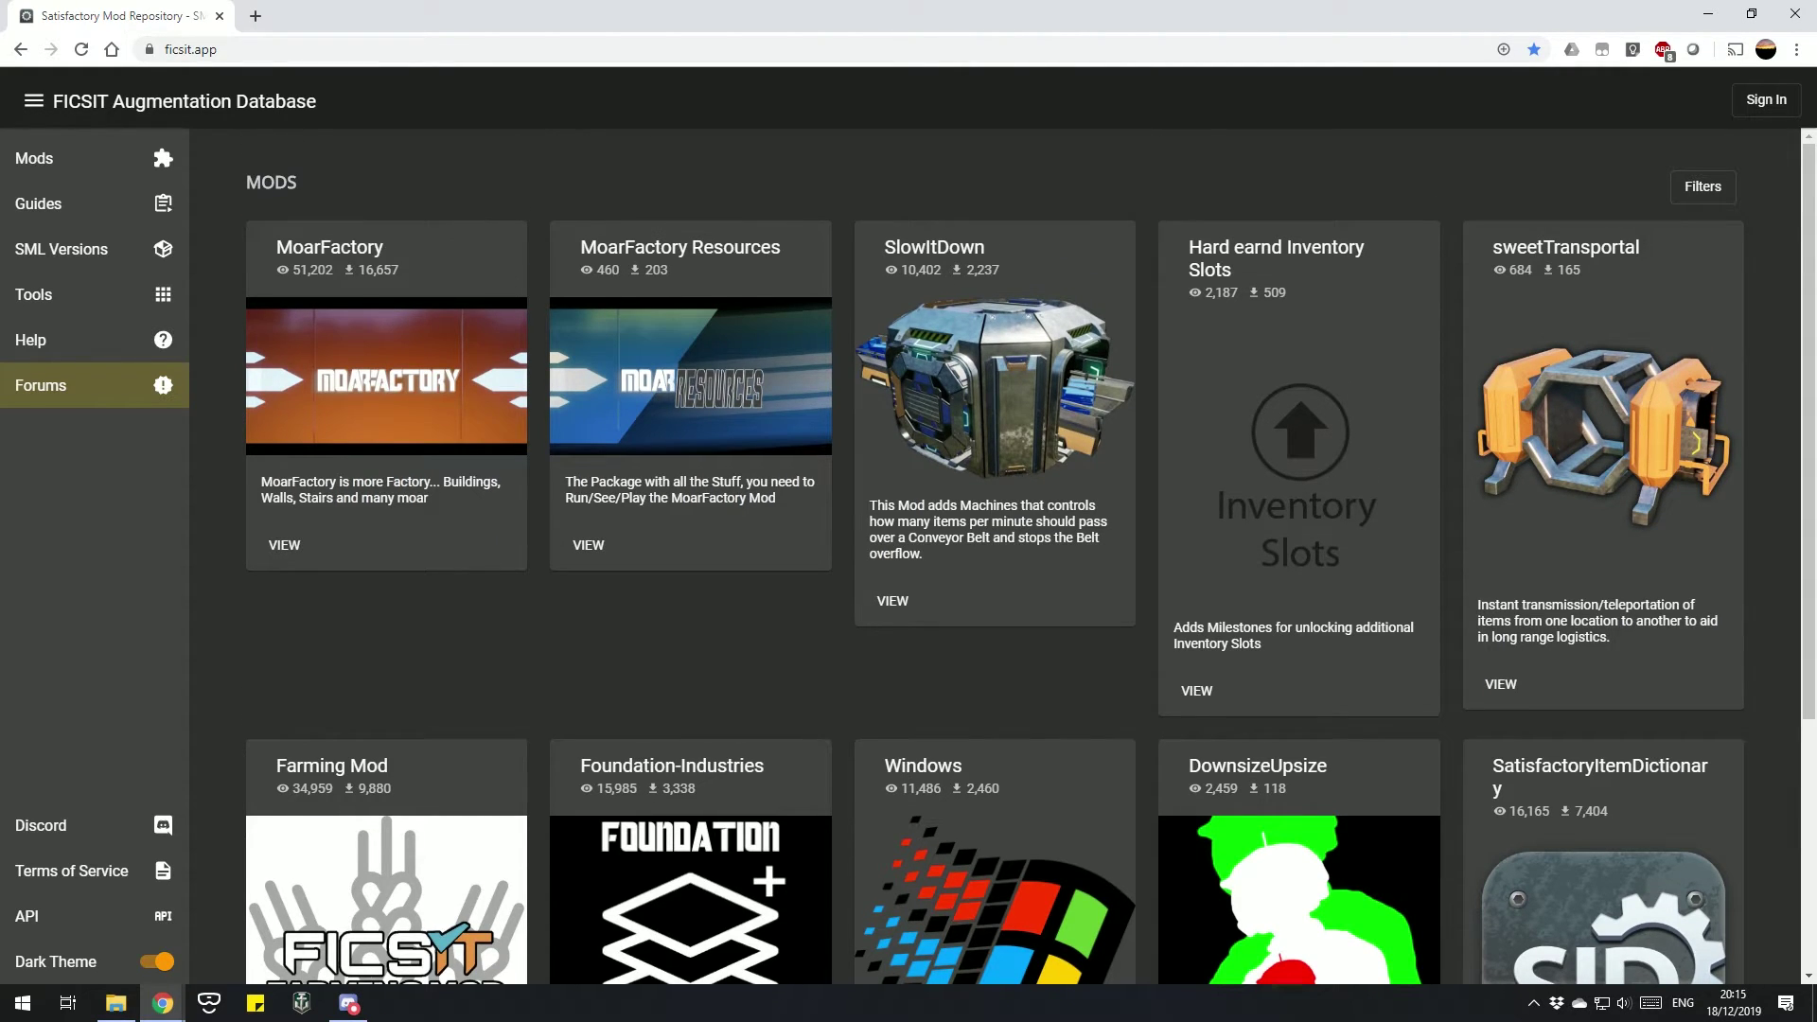
{"action": "scroll", "coordinate": [994, 559], "scroll_direction": "down", "scroll_amount": 3}
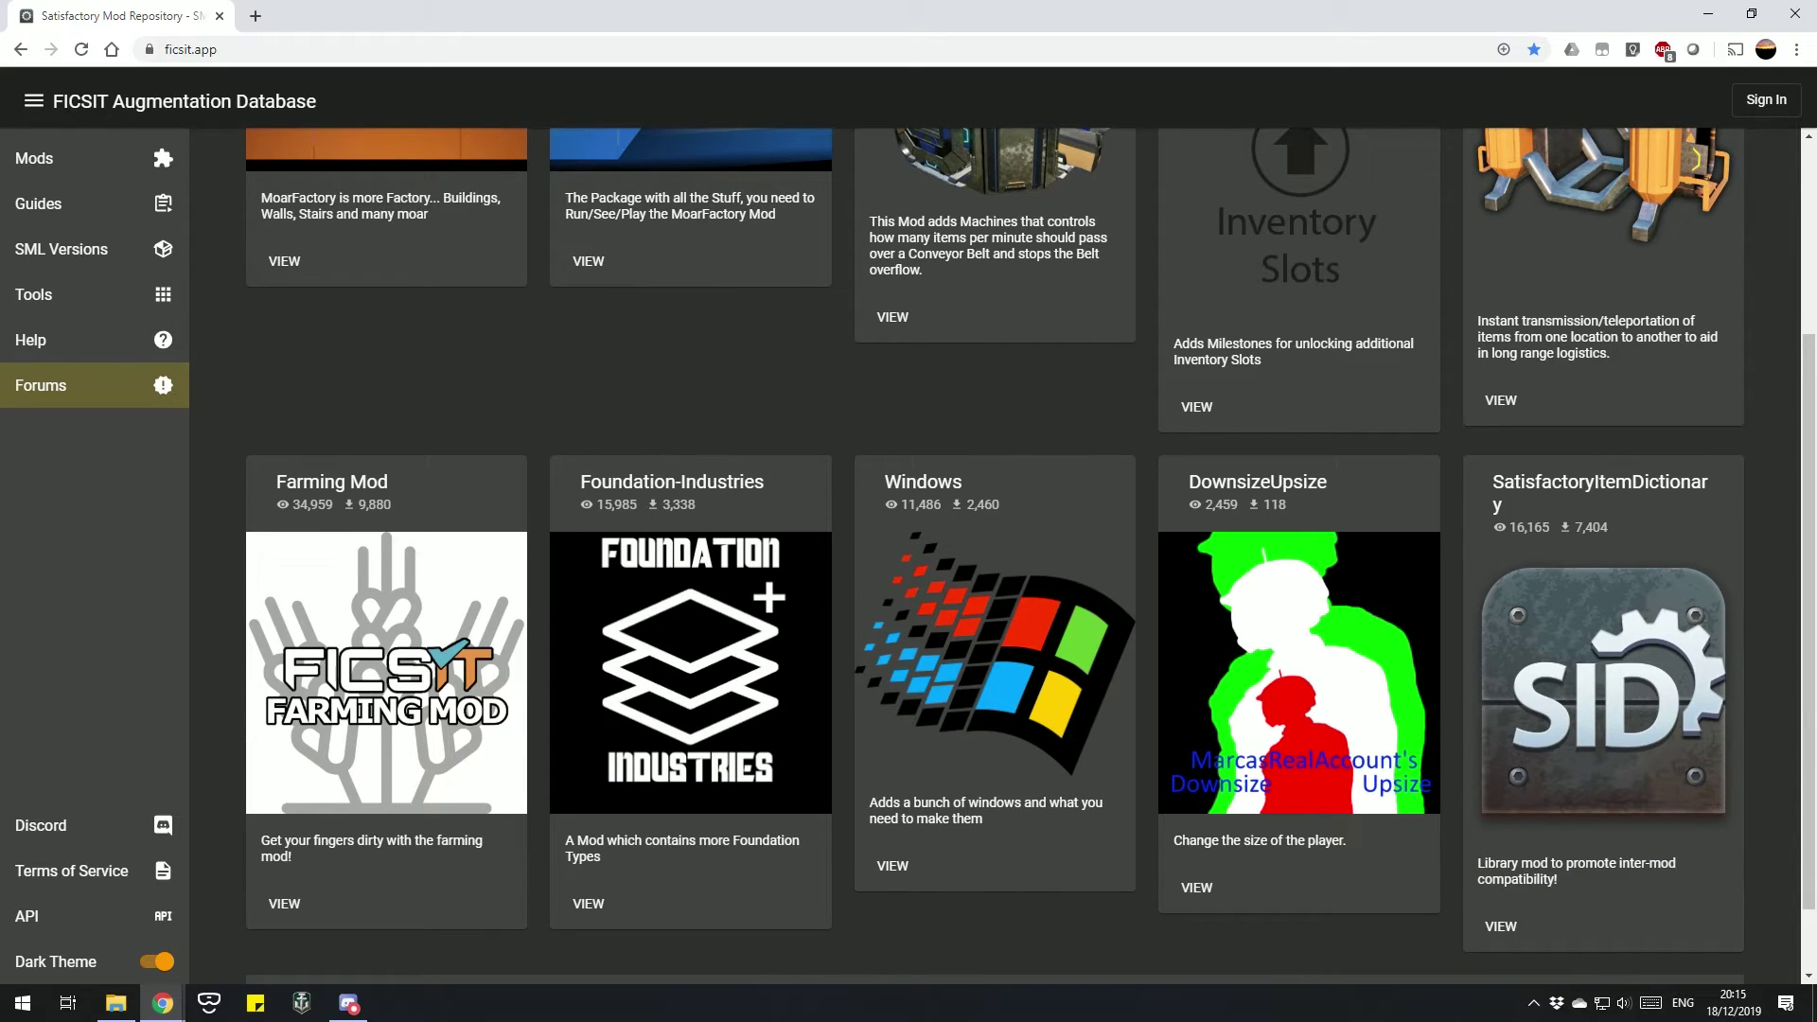
{"action": "left_click", "coordinate": [284, 902]}
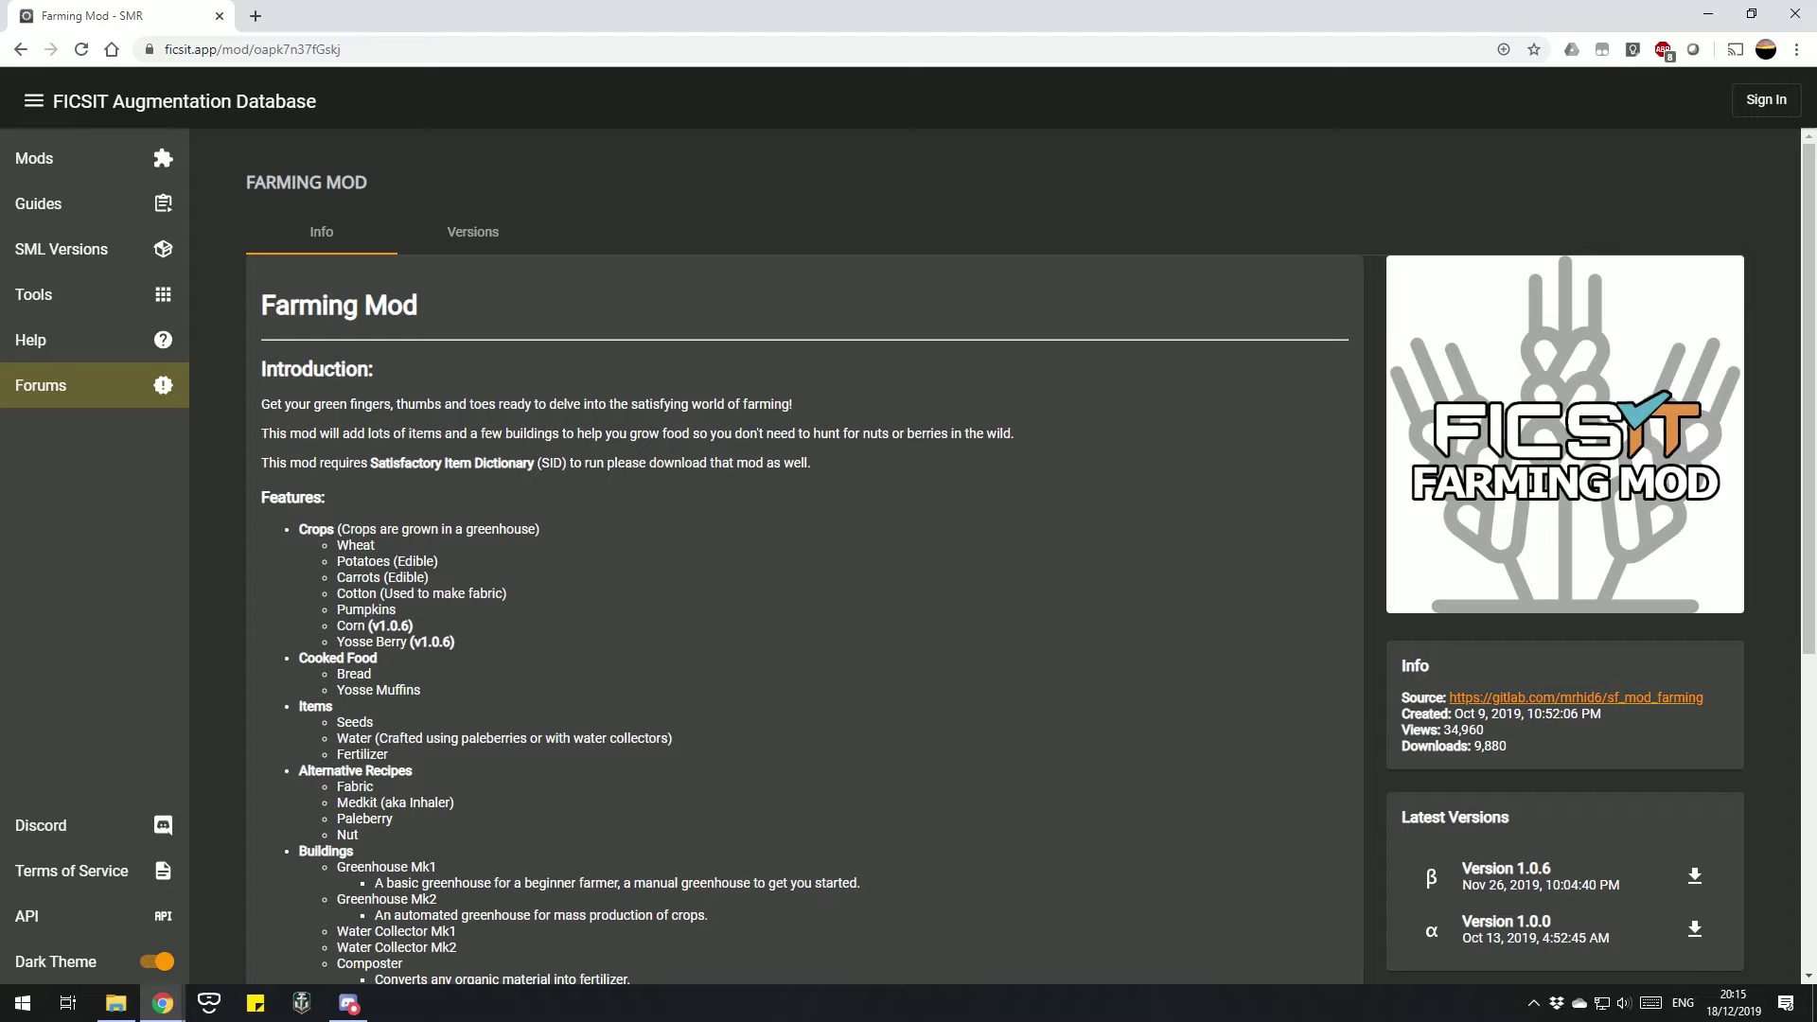
{"action": "scroll", "coordinate": [994, 558], "scroll_direction": "down", "scroll_amount": 3}
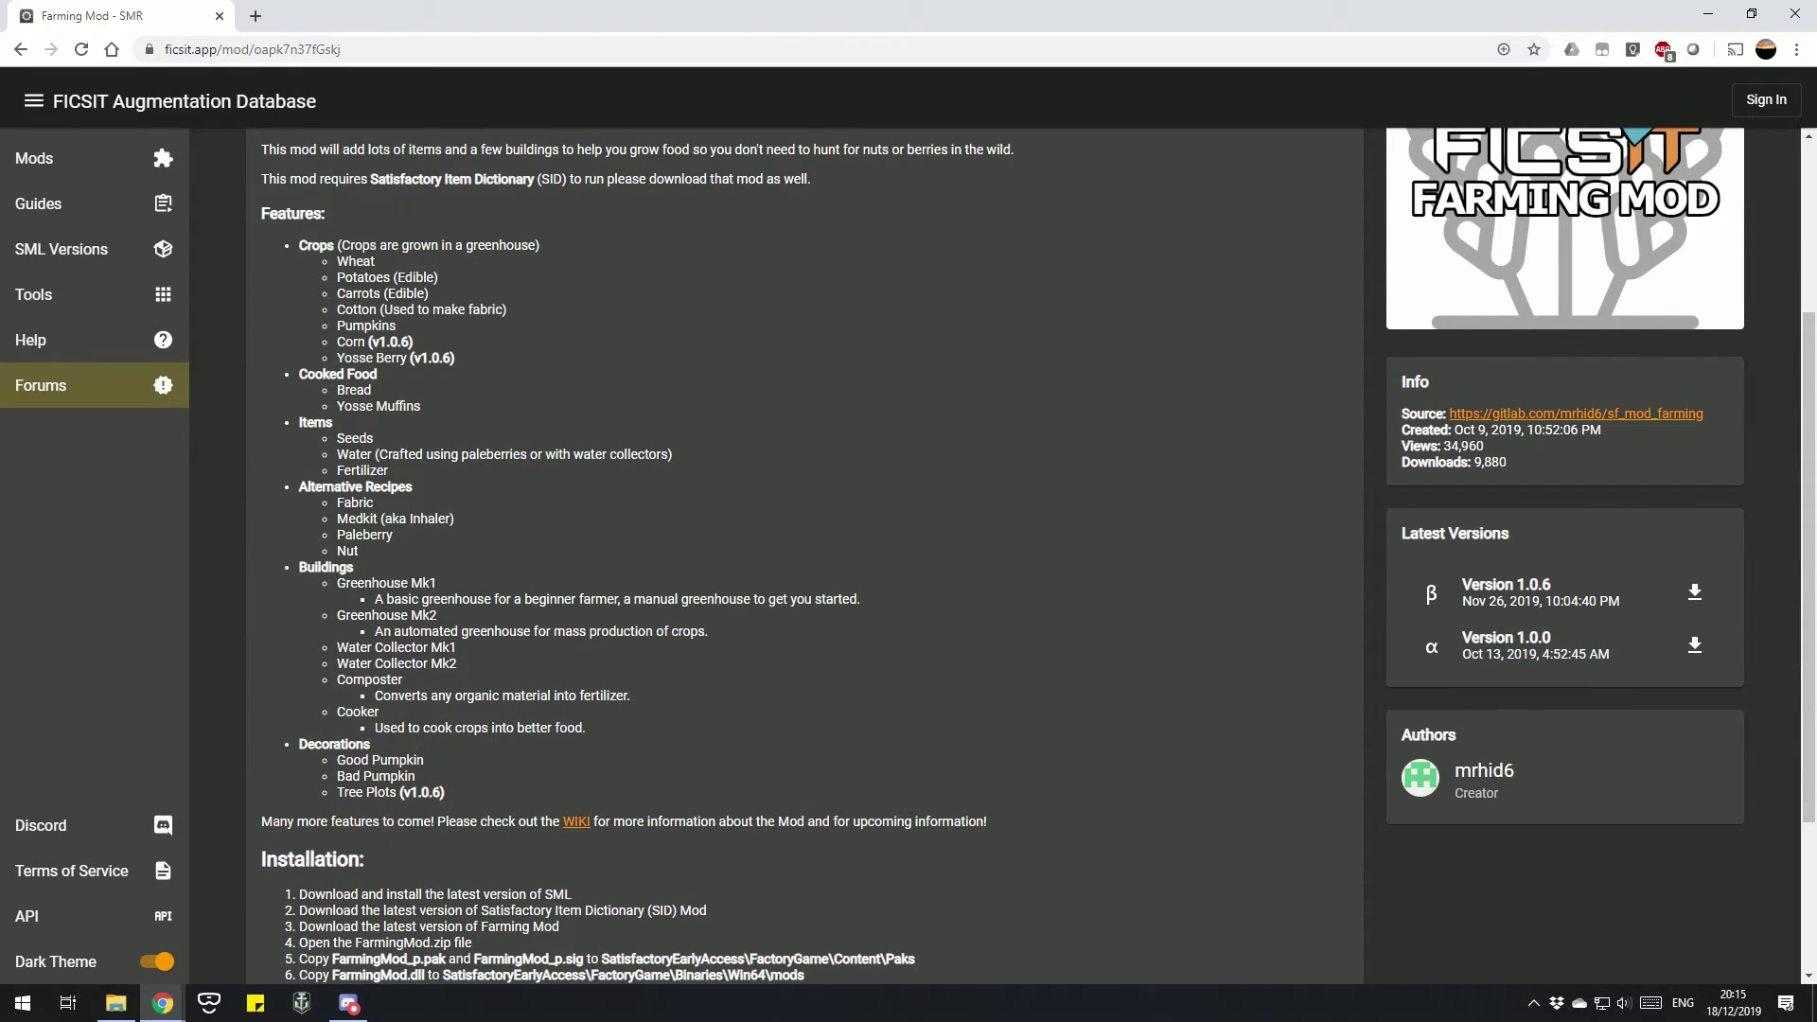
{"action": "scroll", "coordinate": [994, 559], "scroll_direction": "up", "scroll_amount": 4}
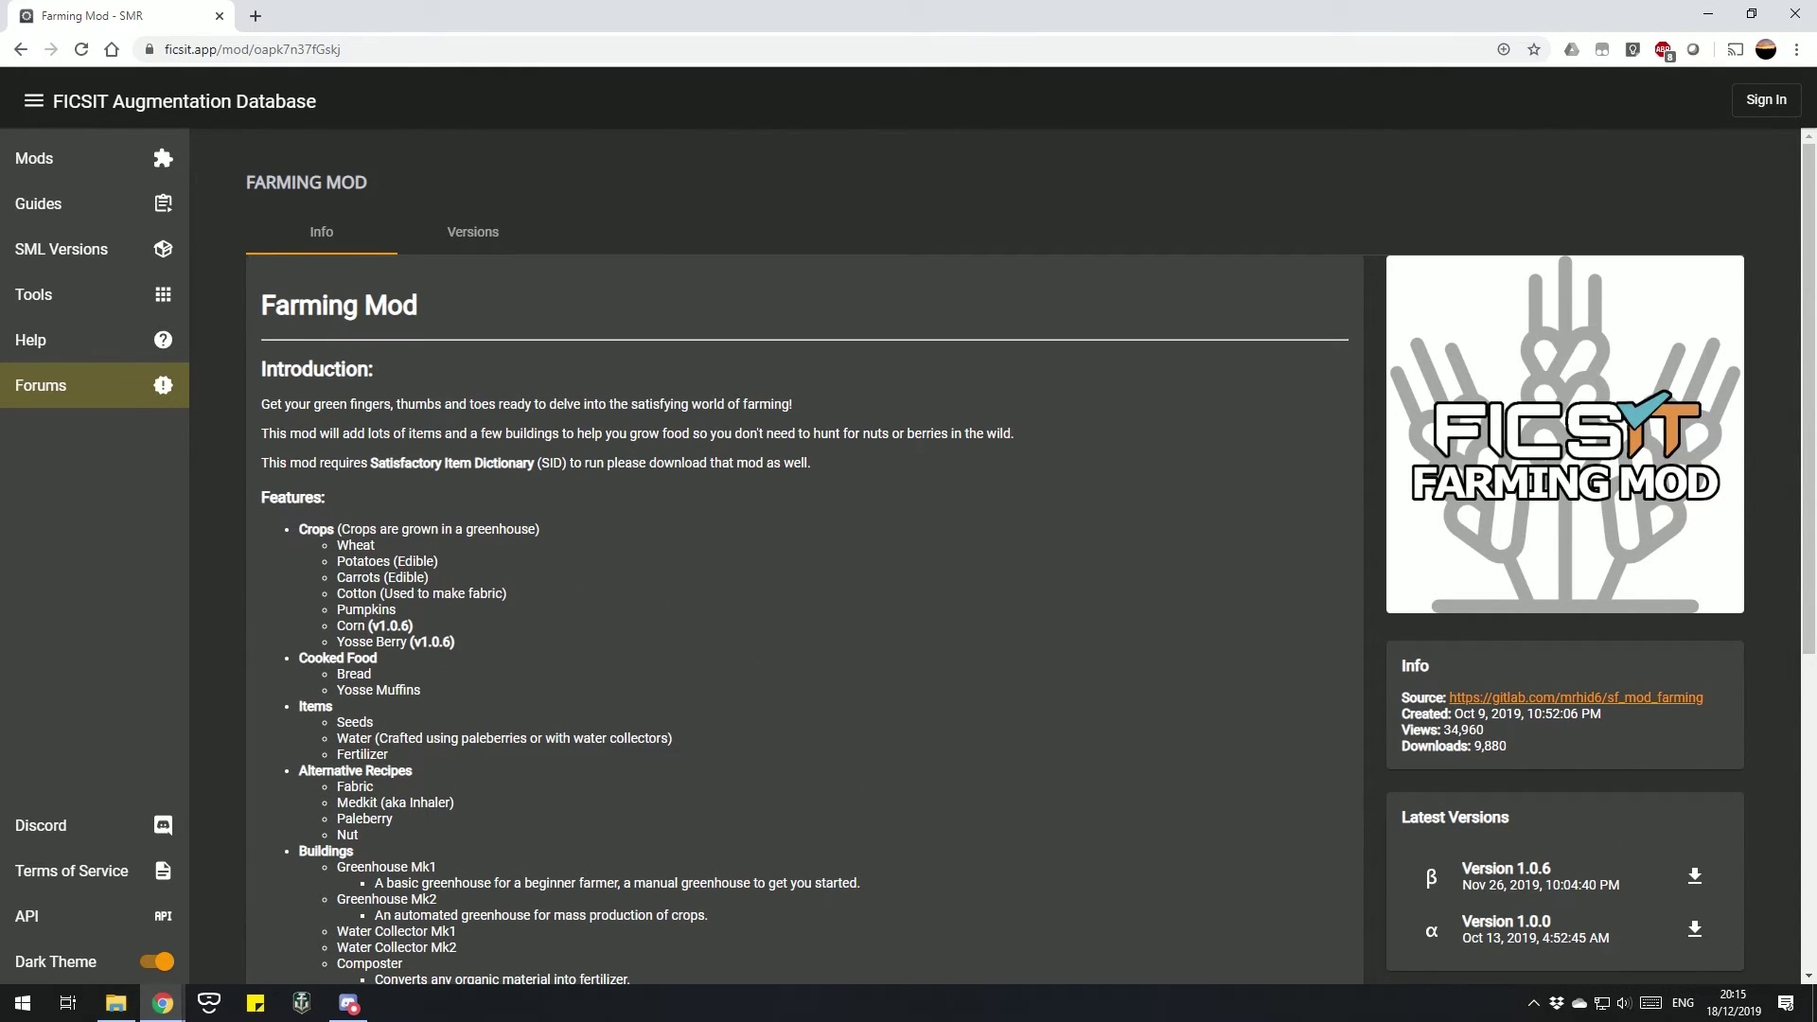
{"action": "scroll", "coordinate": [993, 558], "scroll_direction": "down", "scroll_amount": 5}
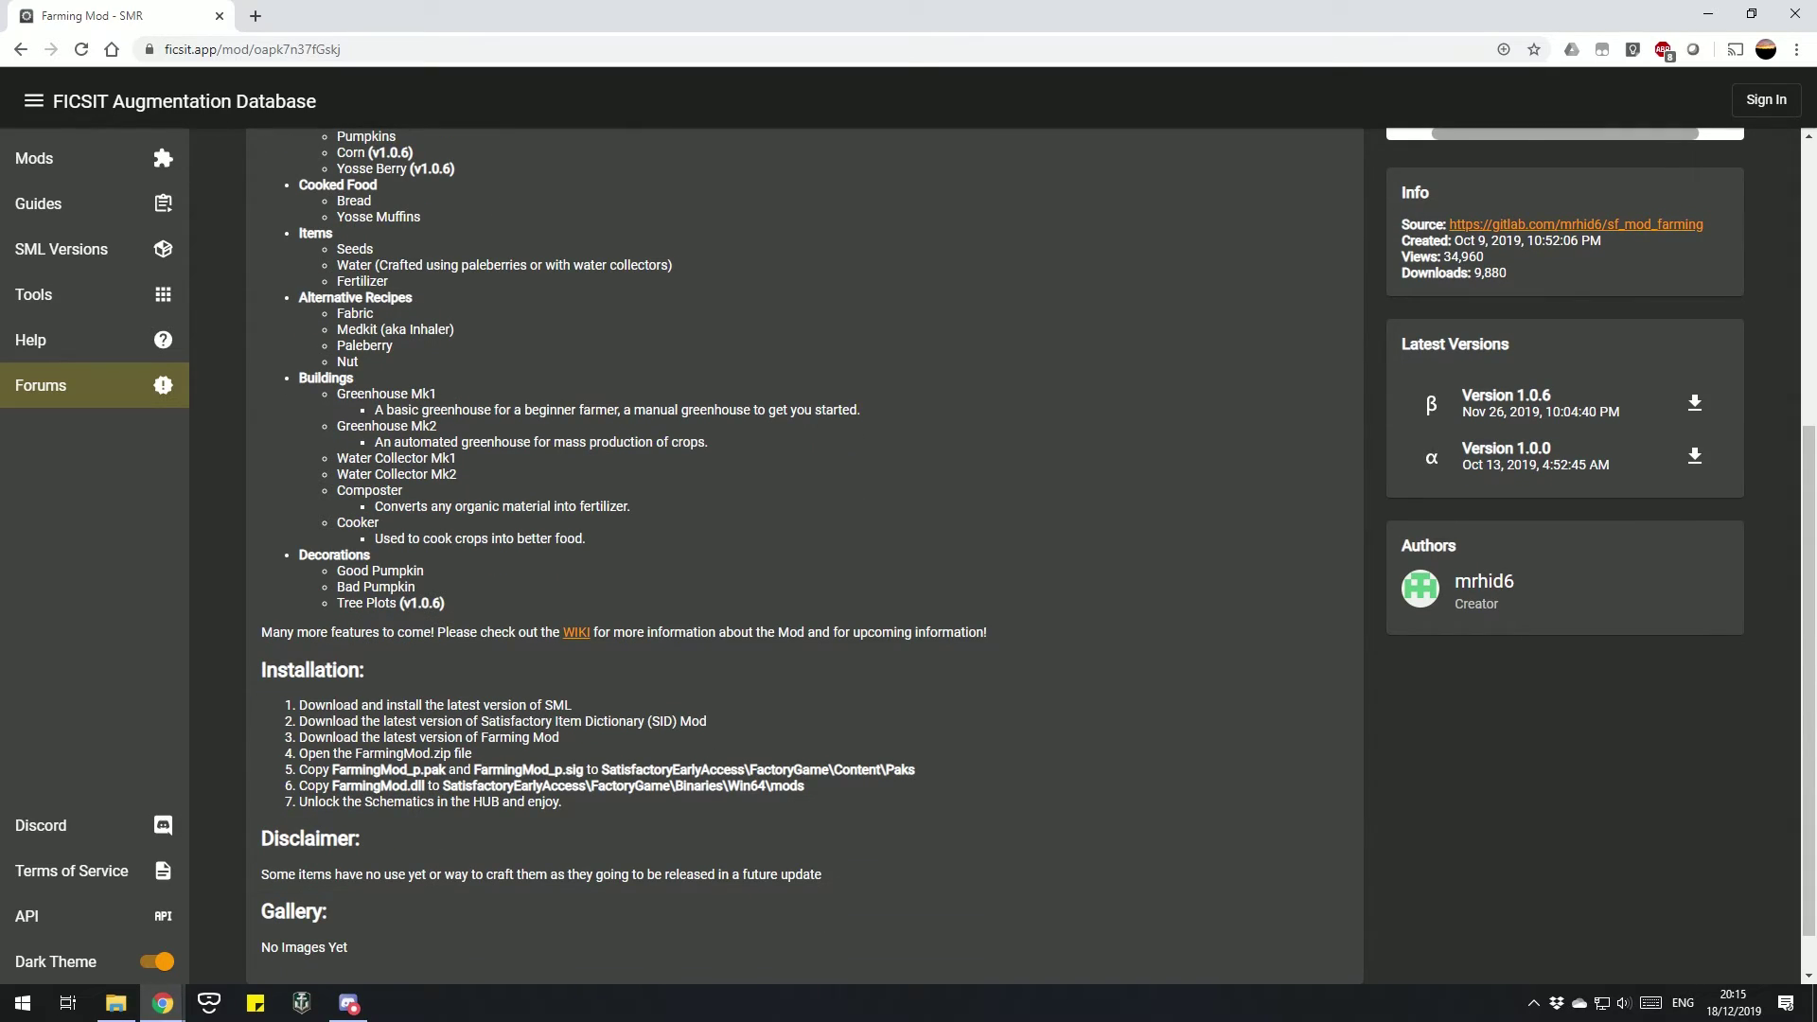
{"action": "left_click_drag", "start_coordinate": [545, 705], "coordinate": [641, 721]}
{"action": "left_click", "coordinate": [574, 706]}
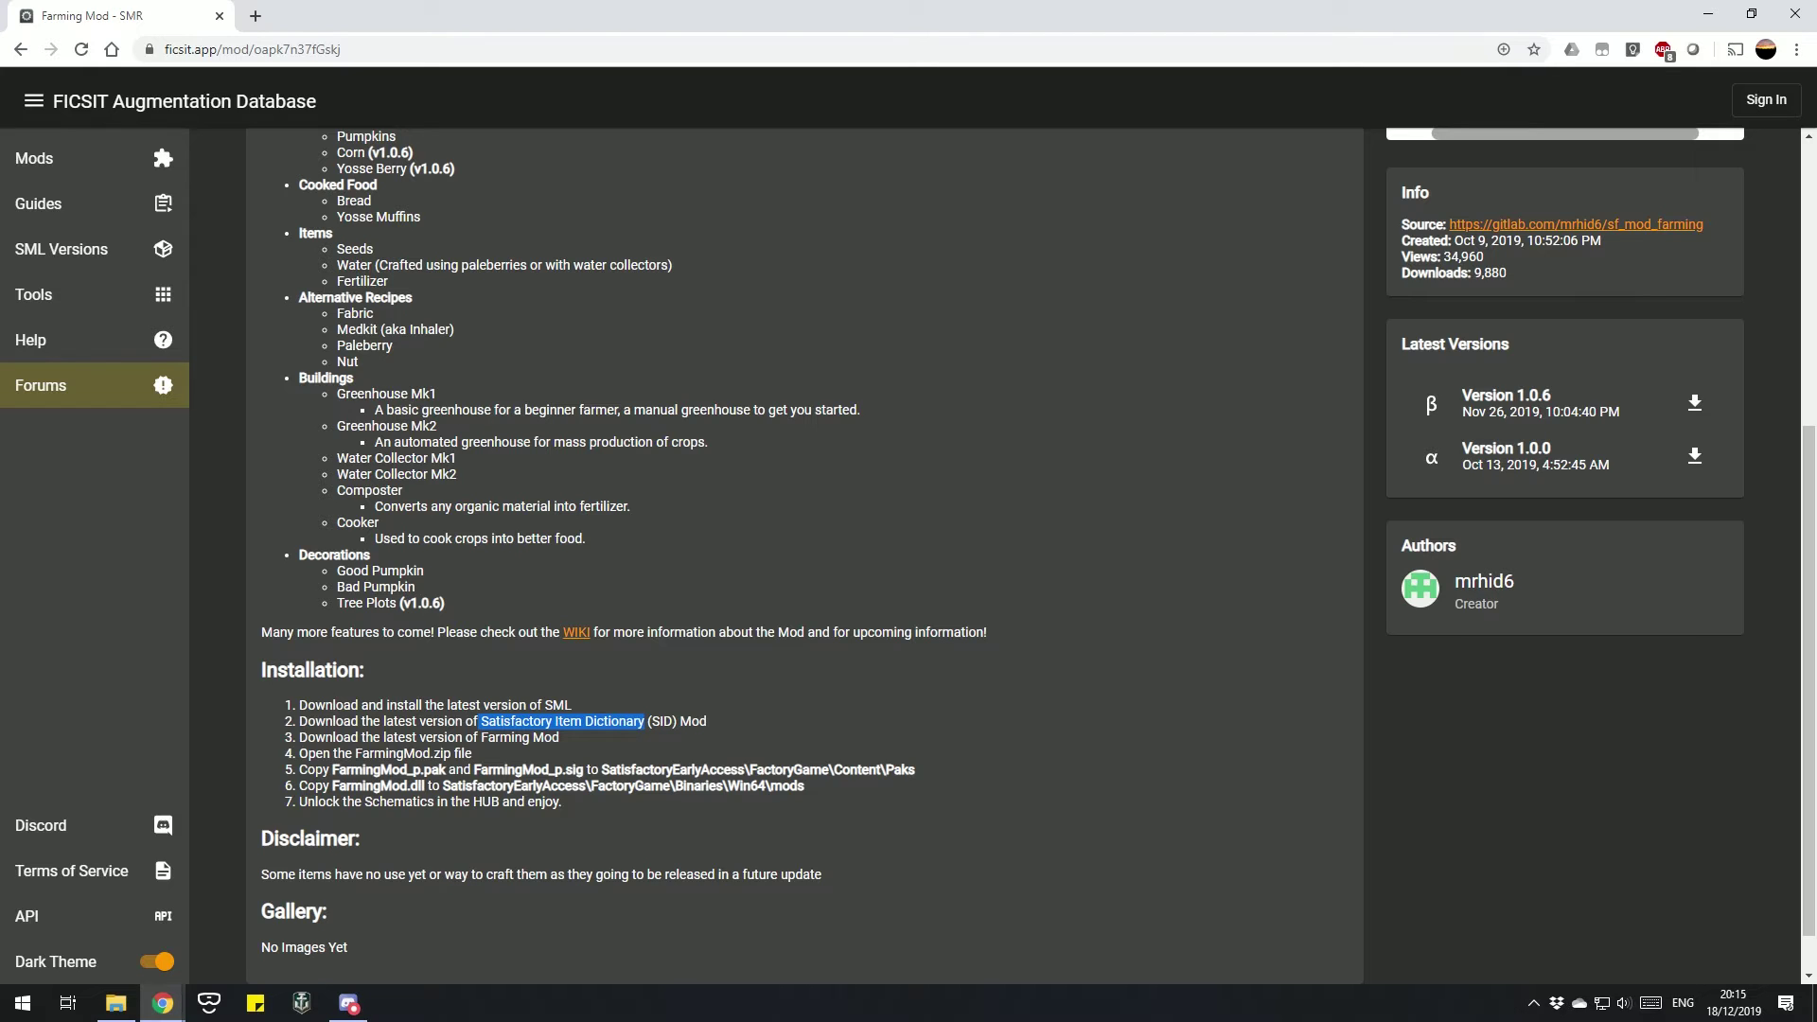
{"action": "left_click", "coordinate": [804, 681]}
{"action": "scroll", "coordinate": [804, 682], "scroll_direction": "up", "scroll_amount": 5}
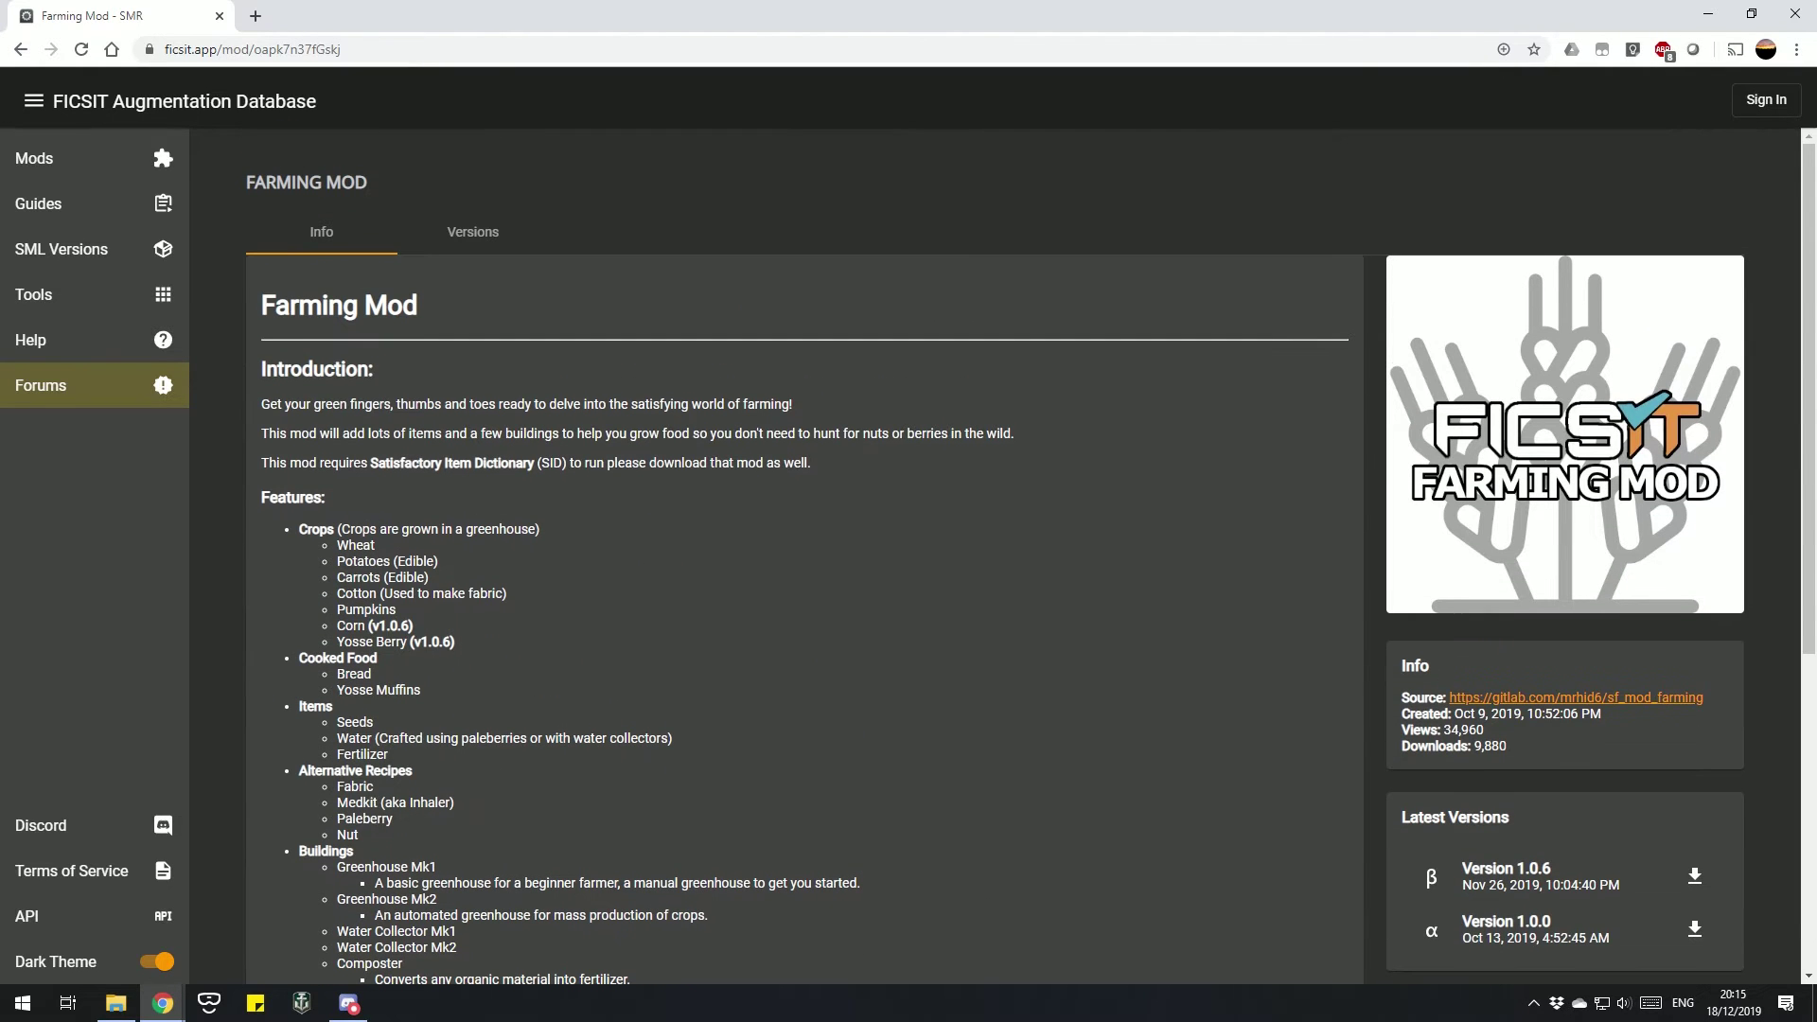
Download SatisfactoryItemDictionary version 1.0.1 from its page in the mod list, open the downloaded archive and dismiss the WinRAR trial notice.
{"action": "left_click", "coordinate": [59, 158]}
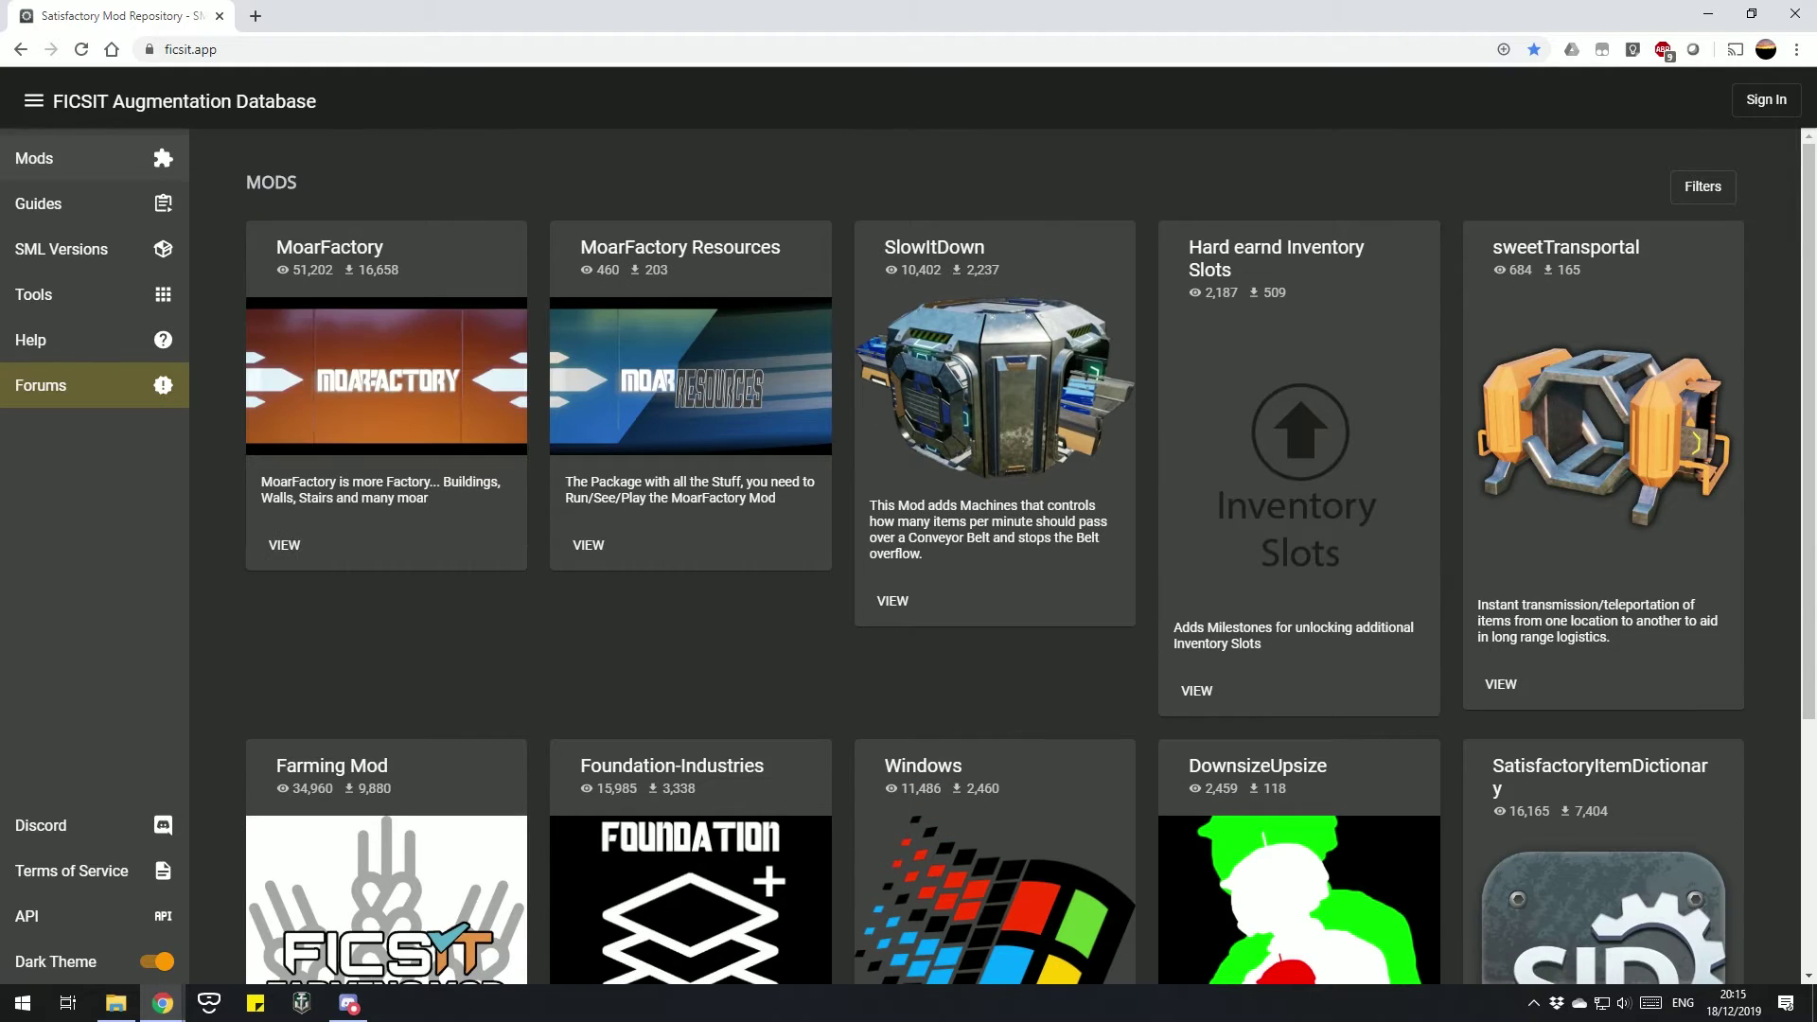
{"action": "scroll", "coordinate": [804, 568], "scroll_direction": "down", "scroll_amount": 3}
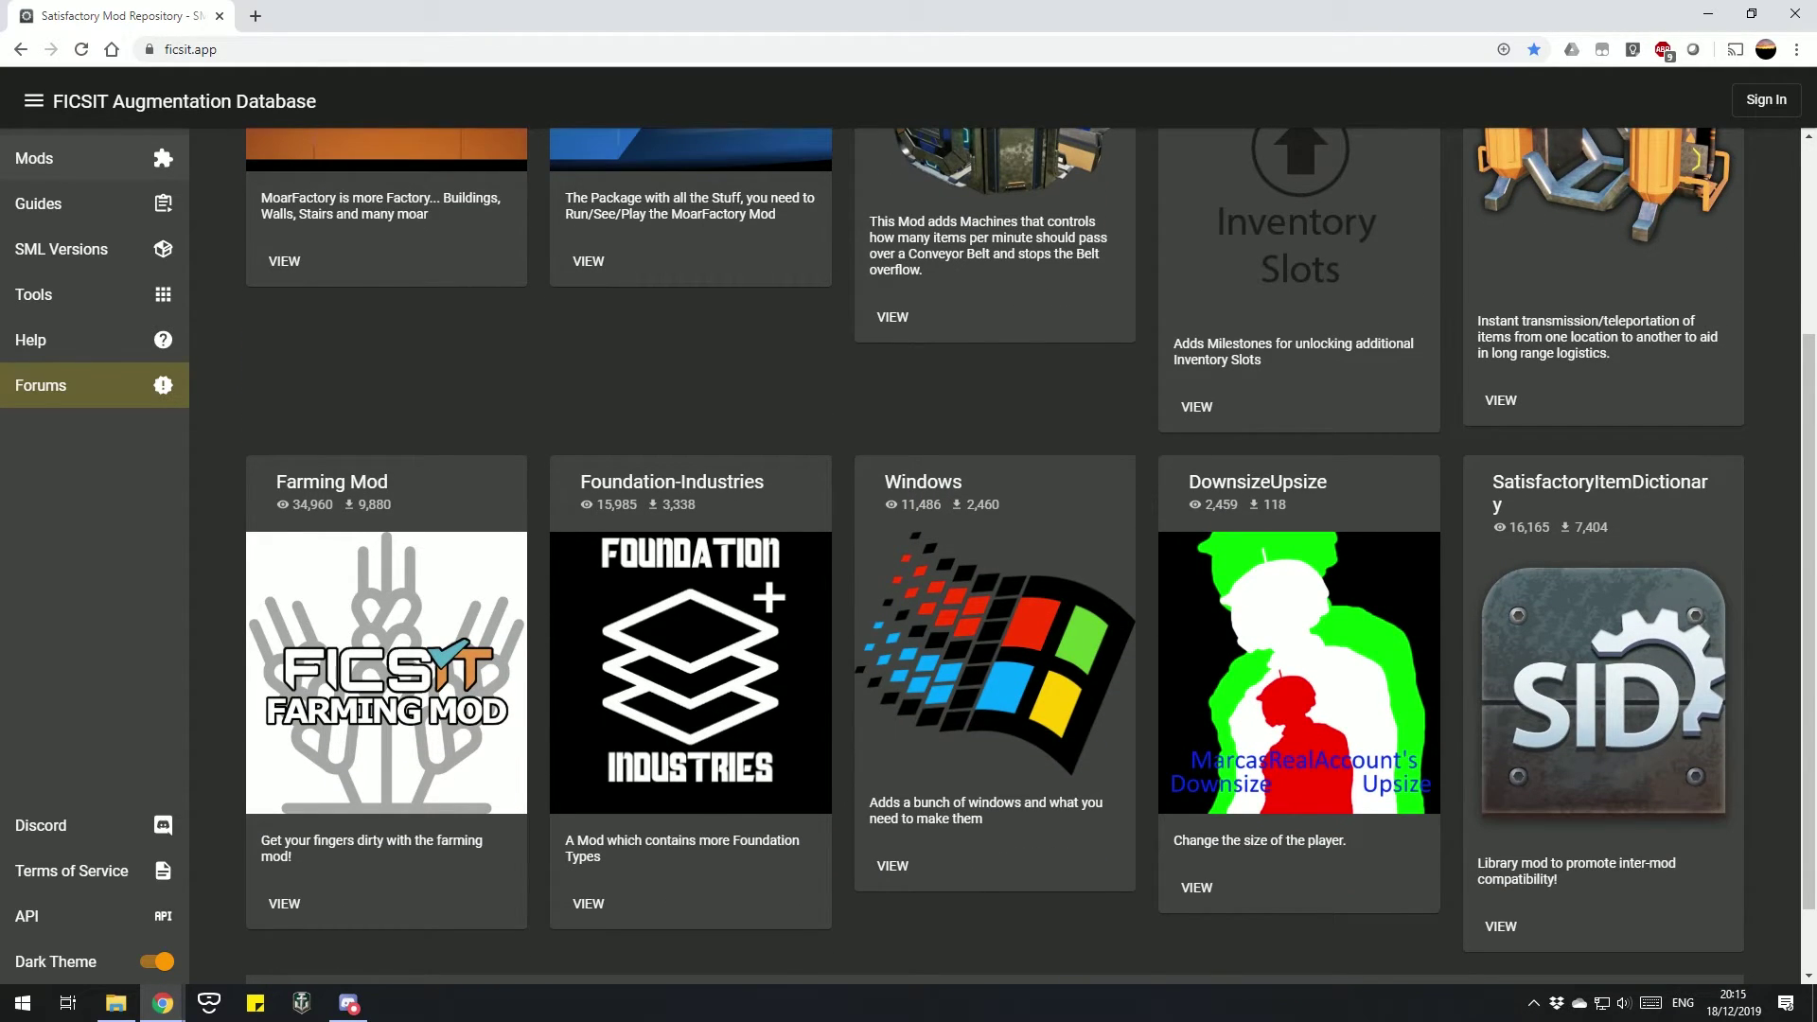
{"action": "left_click", "coordinate": [1603, 690]}
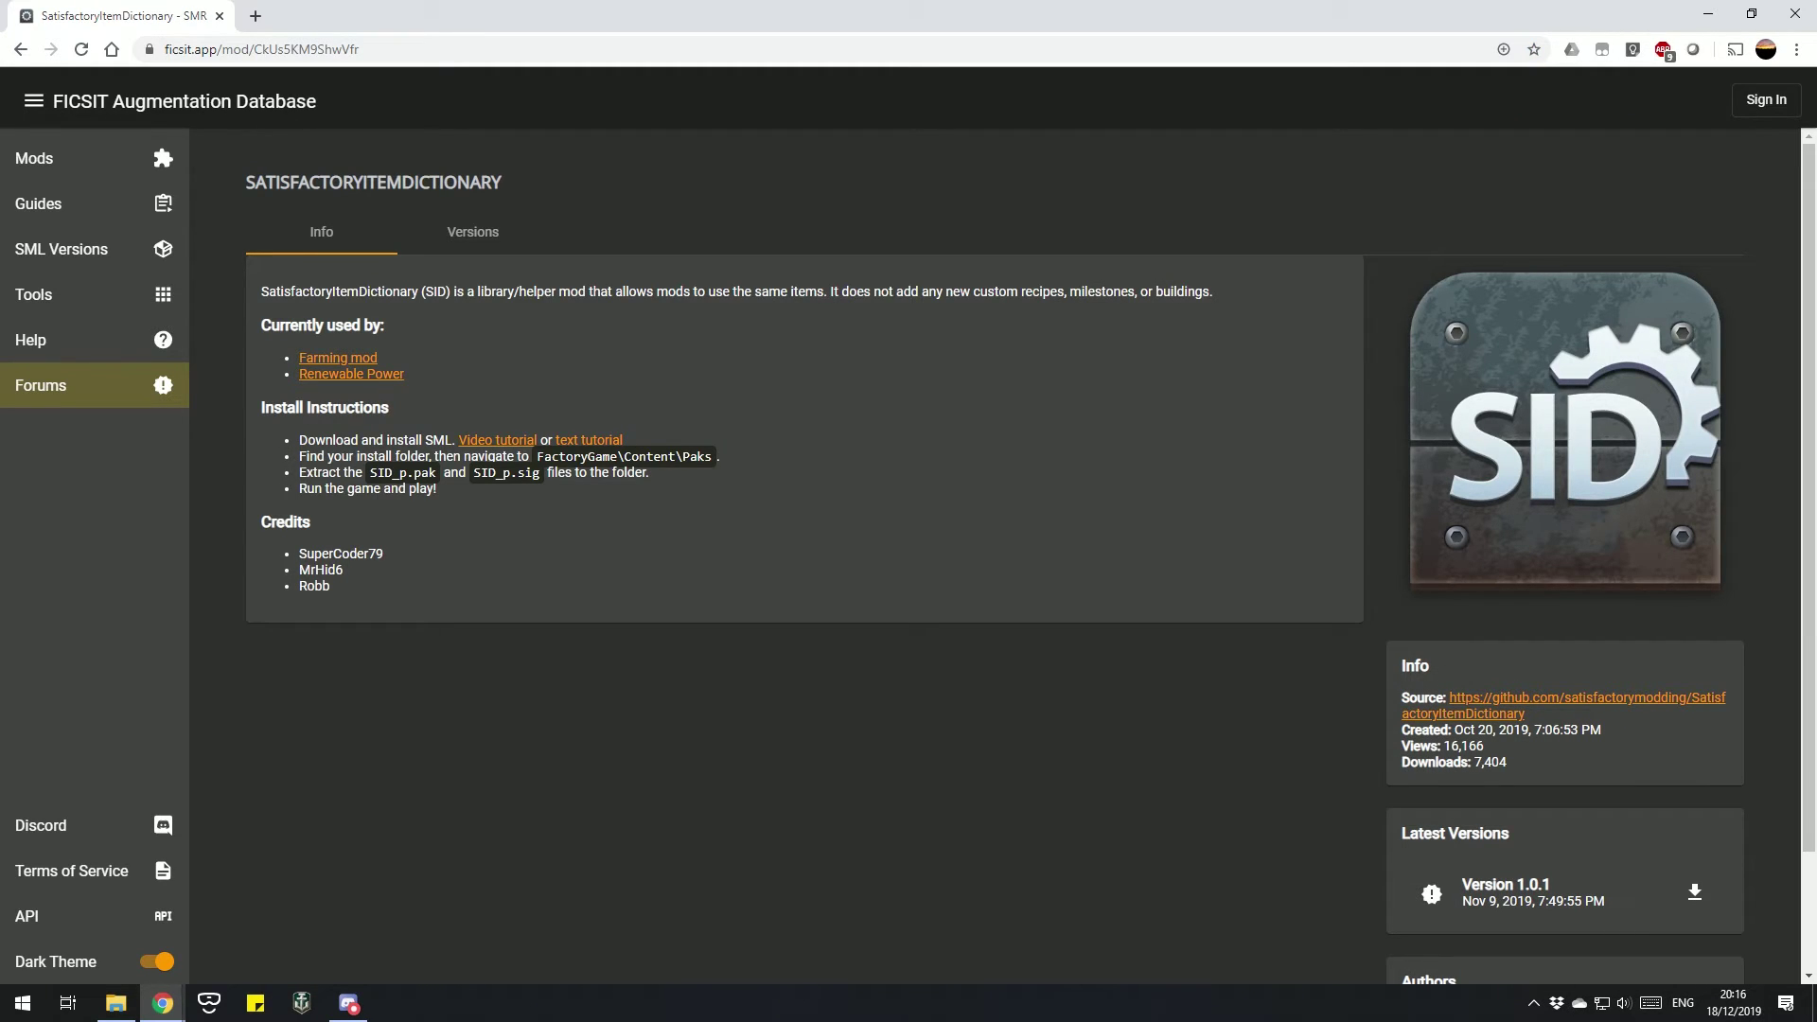
{"action": "scroll", "coordinate": [1030, 556], "scroll_direction": "down", "scroll_amount": 3}
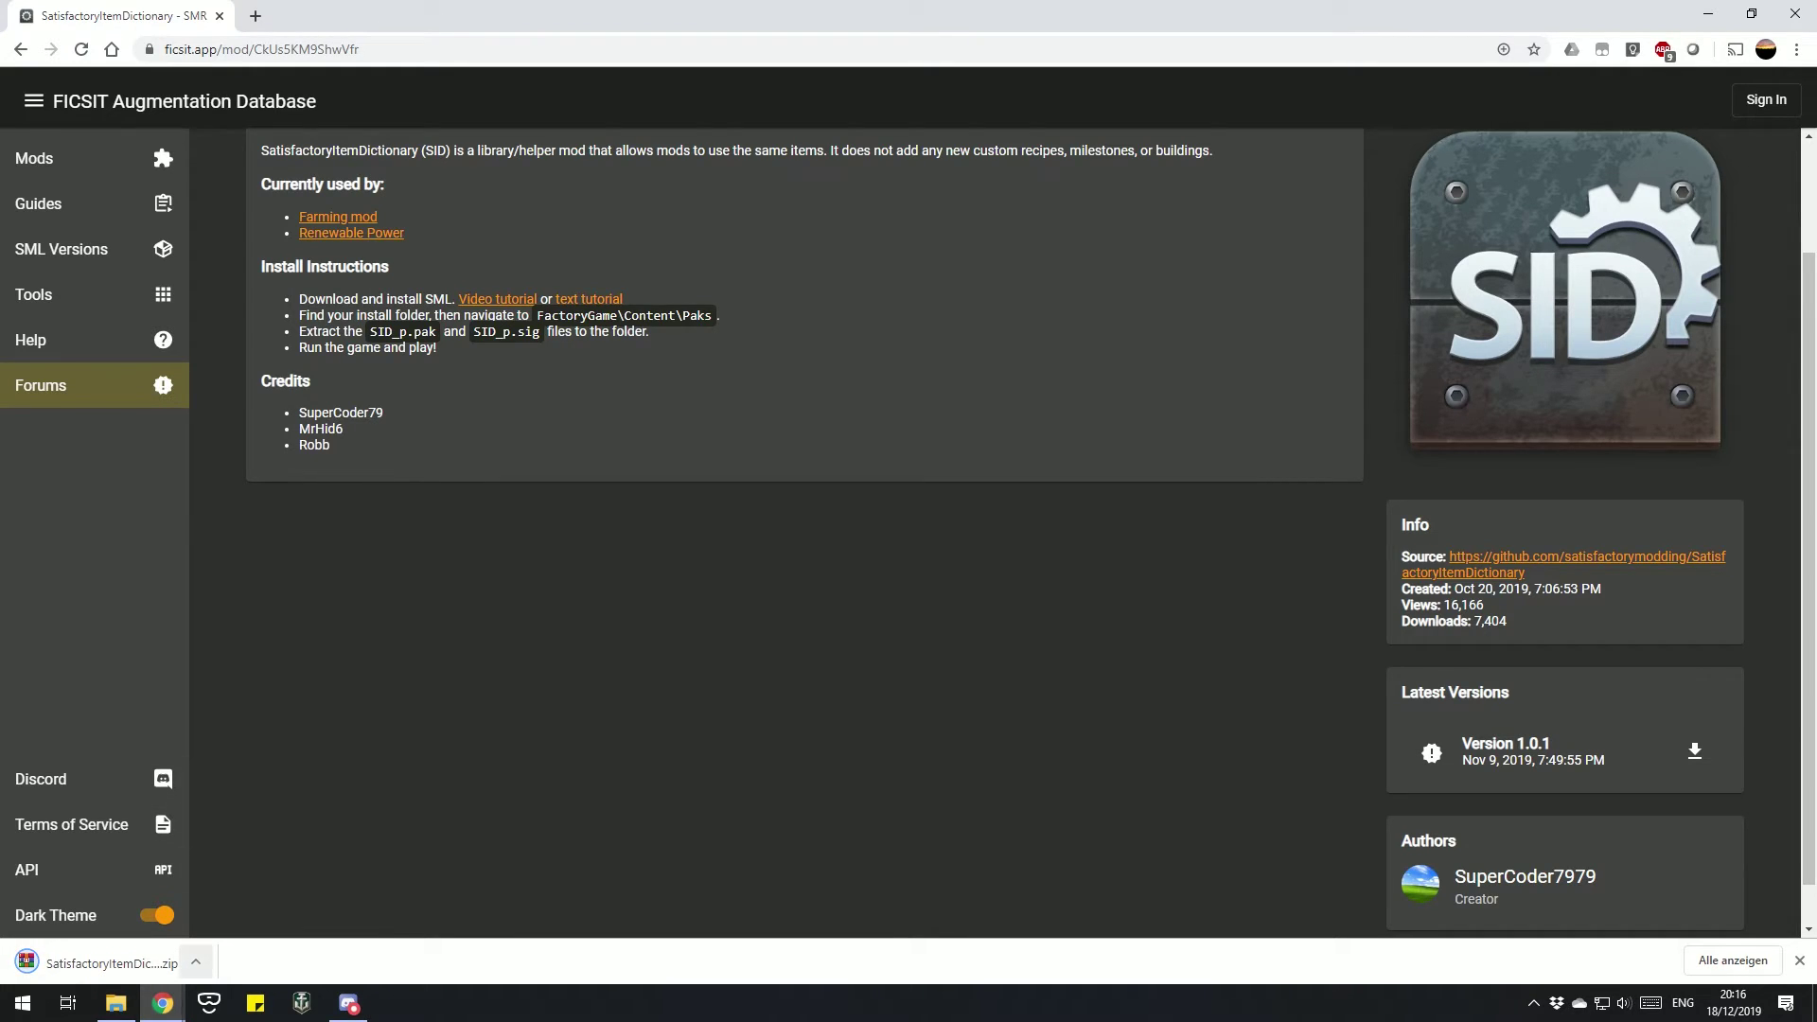
{"action": "left_click", "coordinate": [195, 961]}
{"action": "left_click", "coordinate": [227, 840]}
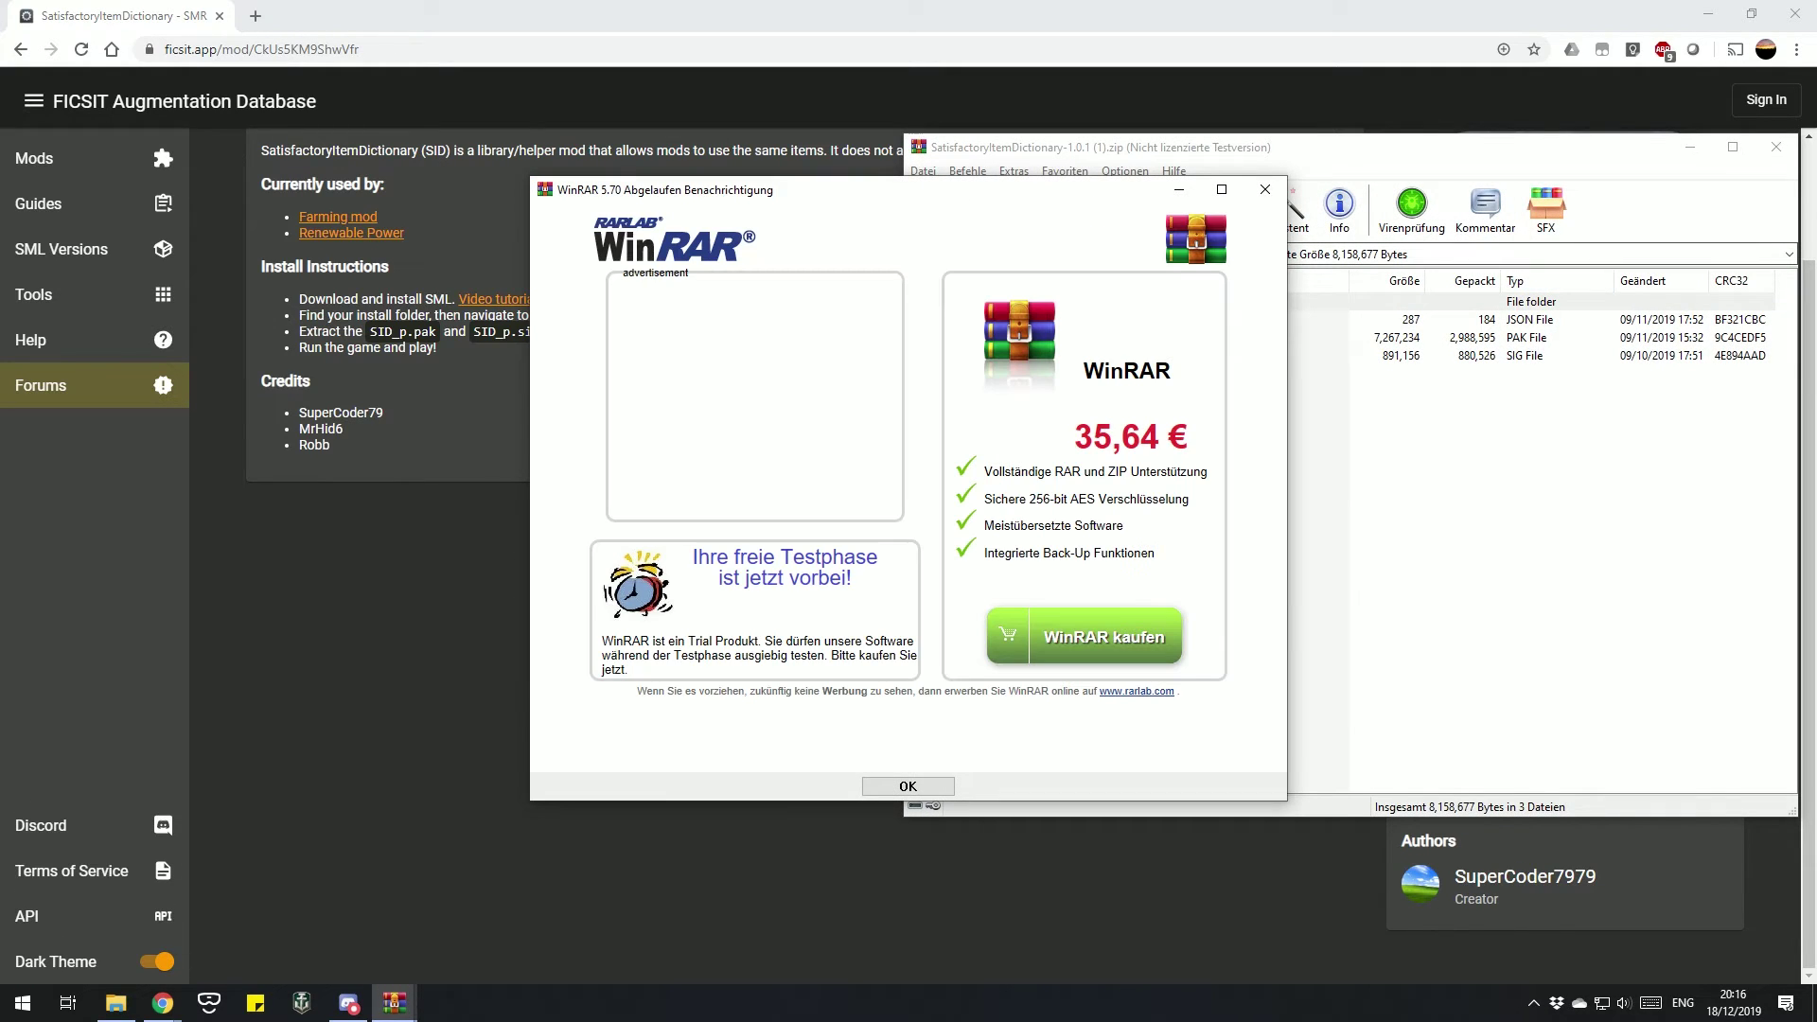
{"action": "left_click", "coordinate": [908, 786]}
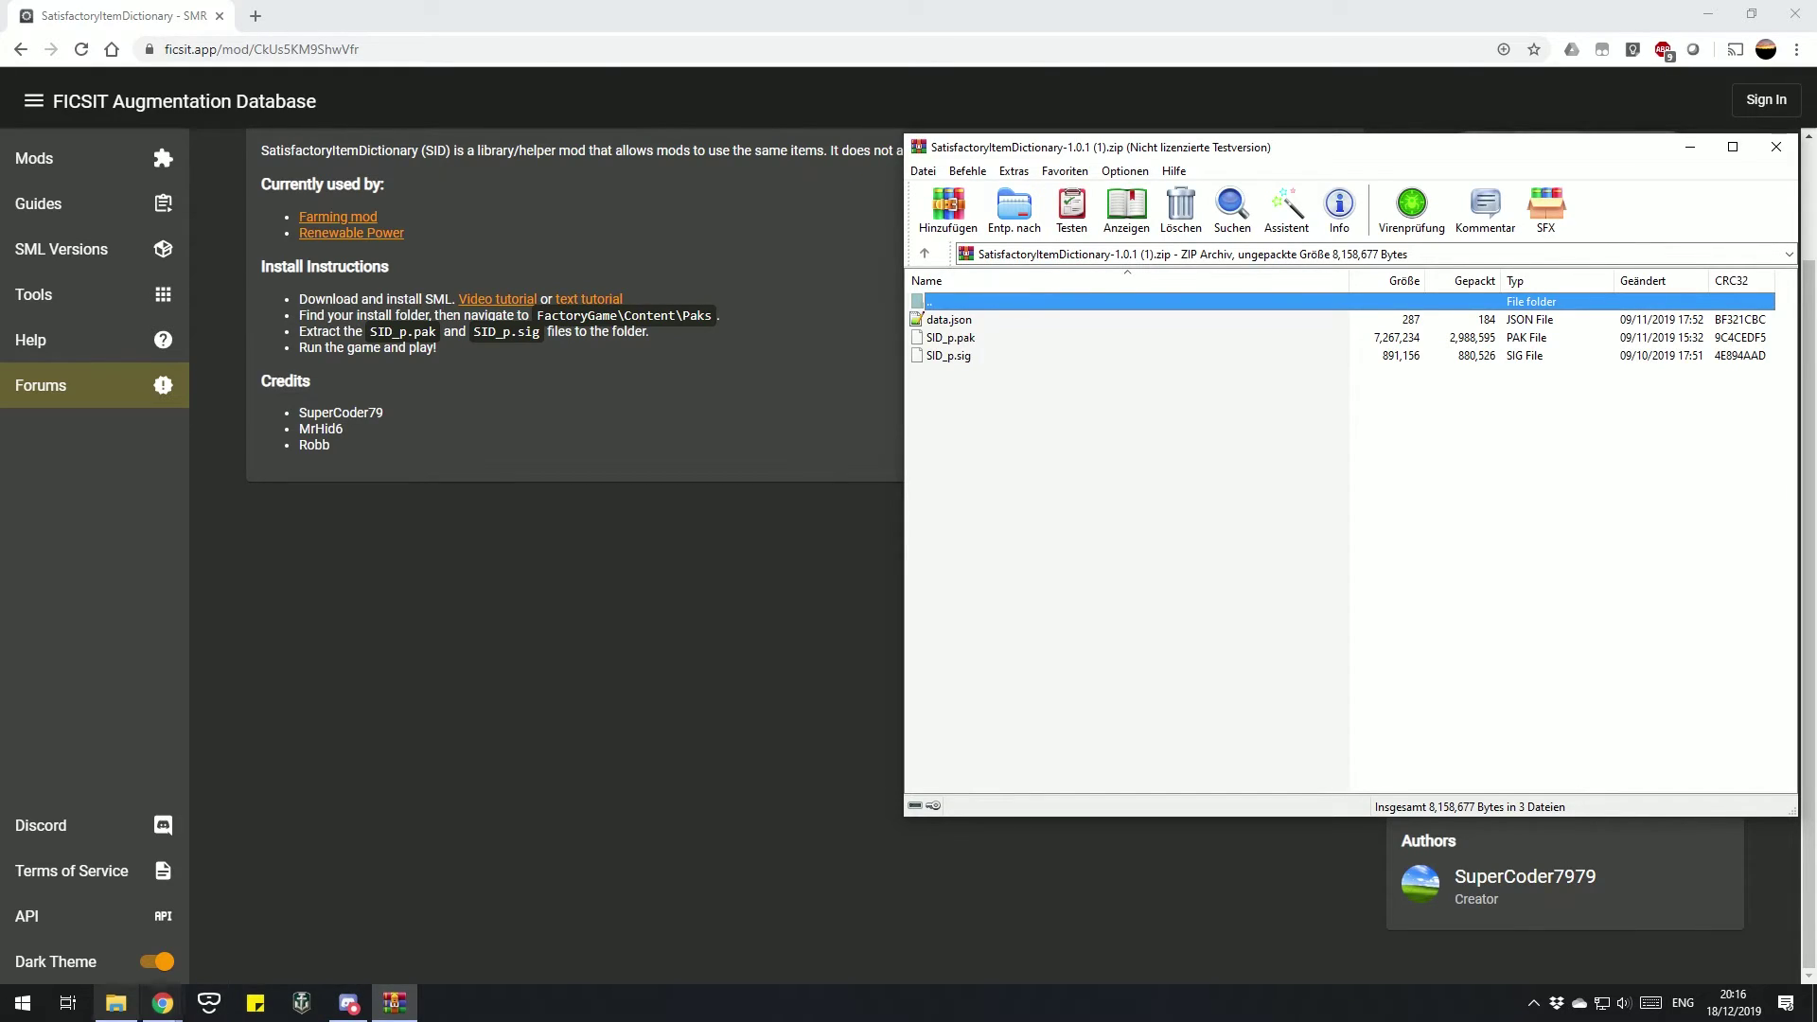
Switch to the SatisfactoryEarlyAccess folder window and browse it to FactoryGame\Content\Paks.
{"action": "left_click", "coordinate": [116, 1002]}
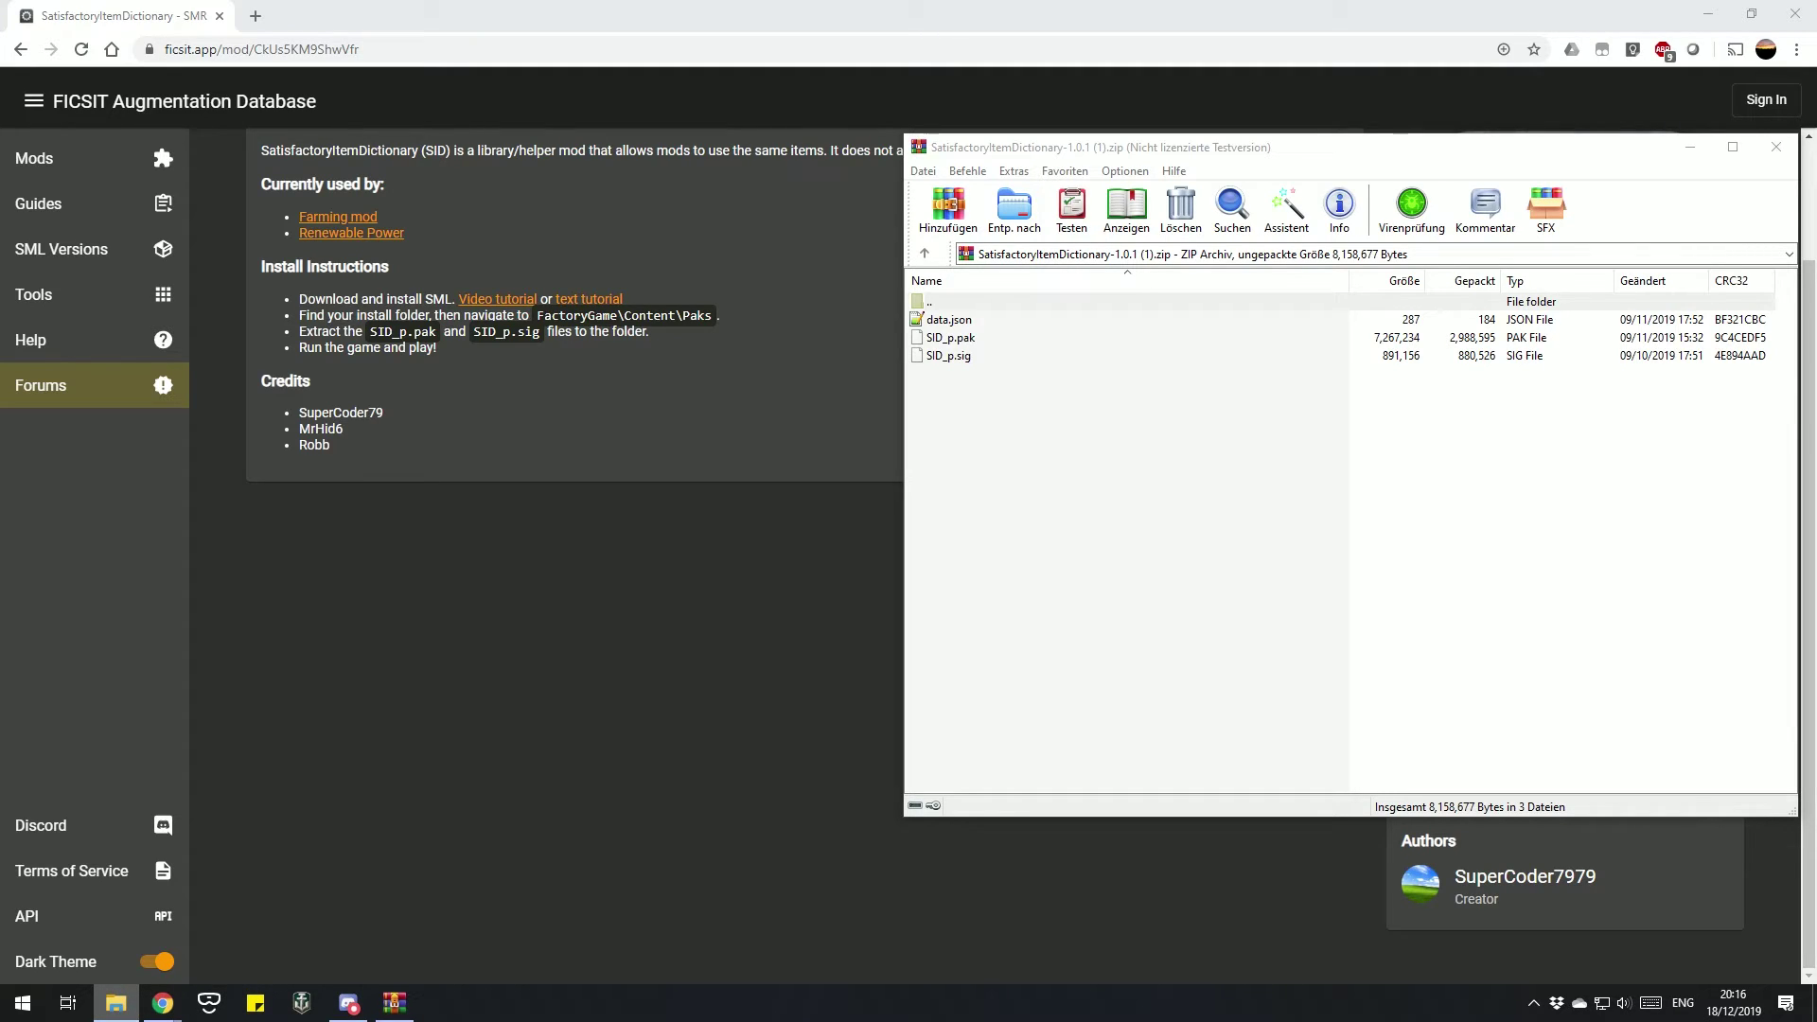
{"action": "left_click", "coordinate": [115, 1002]}
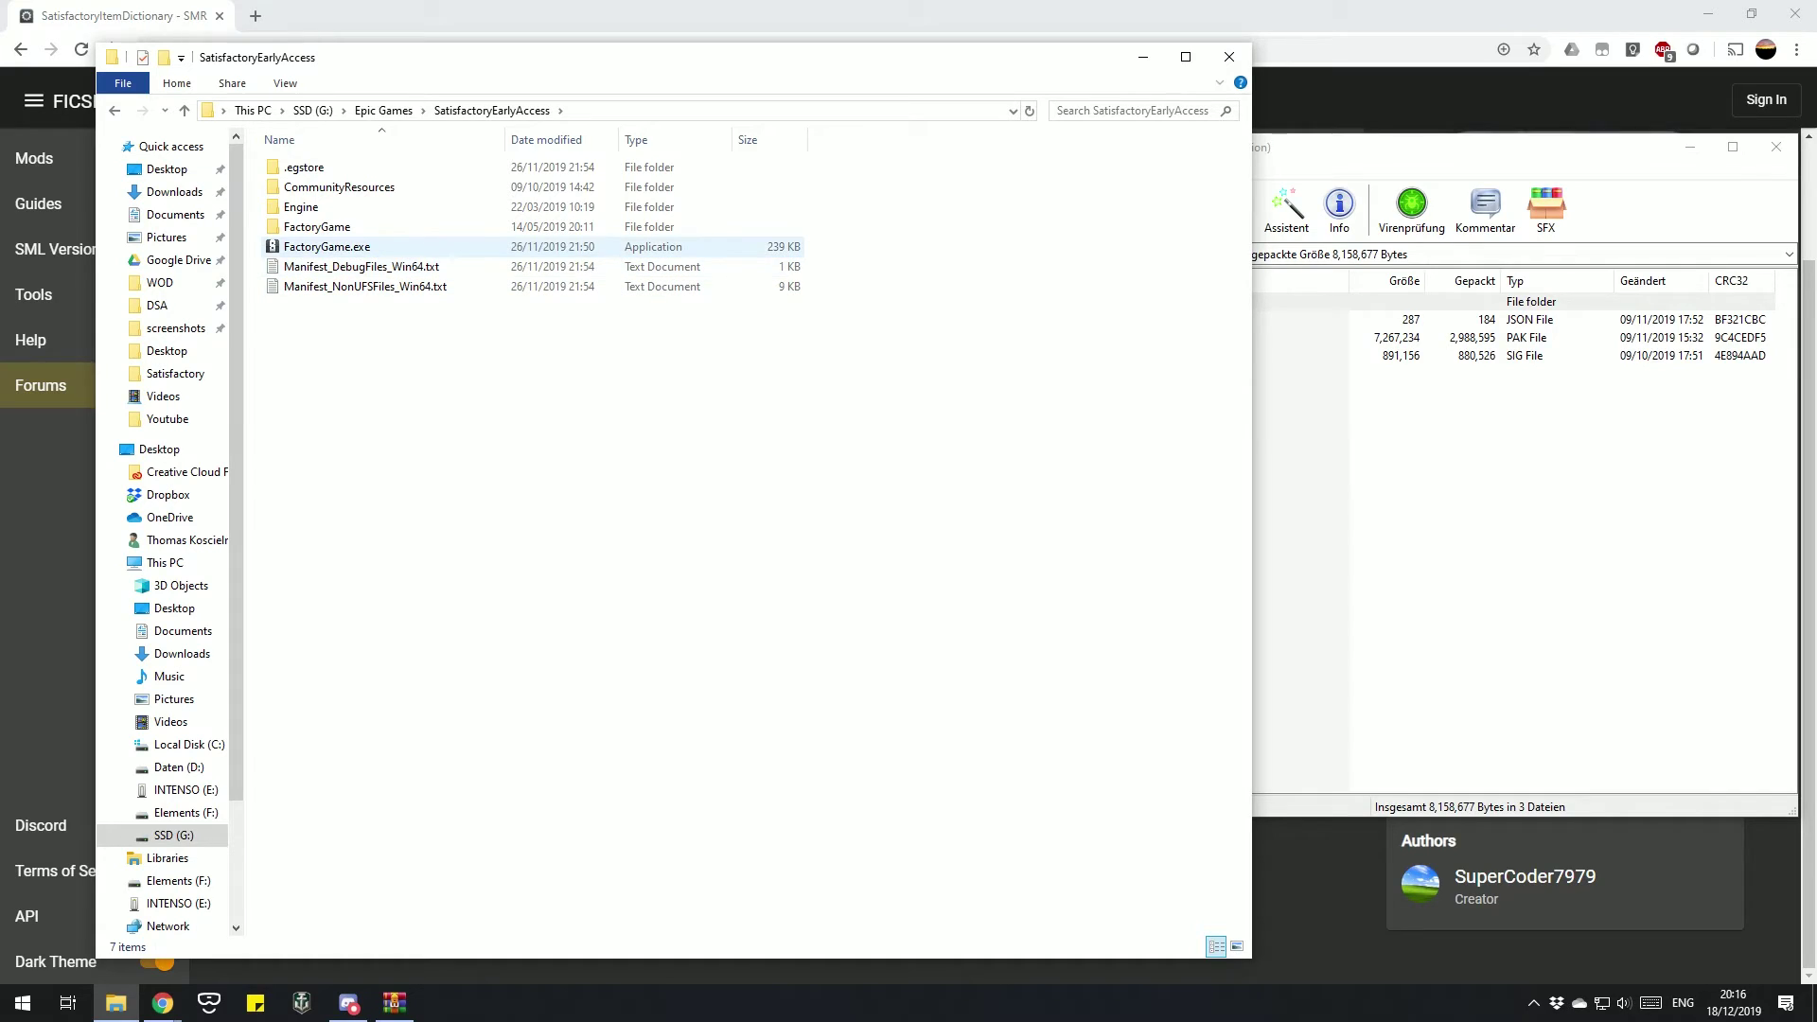
{"action": "left_click", "coordinate": [317, 227]}
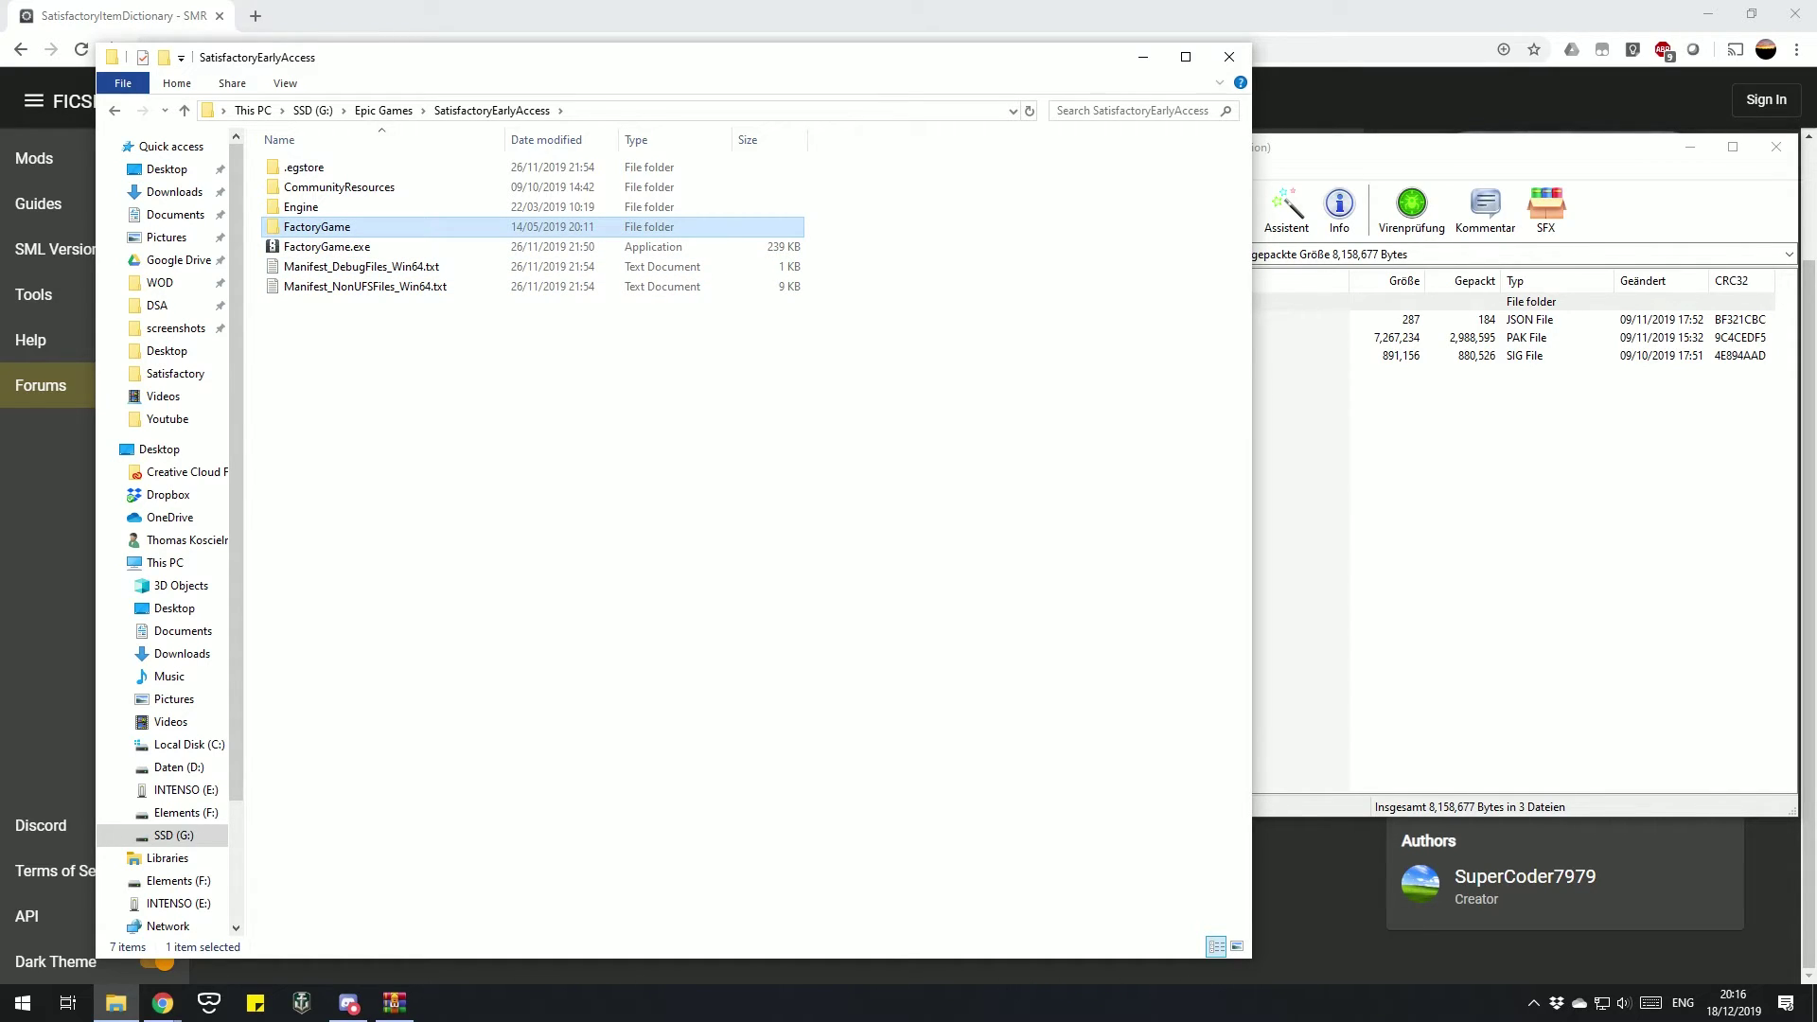
{"action": "double_click", "coordinate": [317, 227]}
{"action": "double_click", "coordinate": [308, 187]}
{"action": "double_click", "coordinate": [303, 207]}
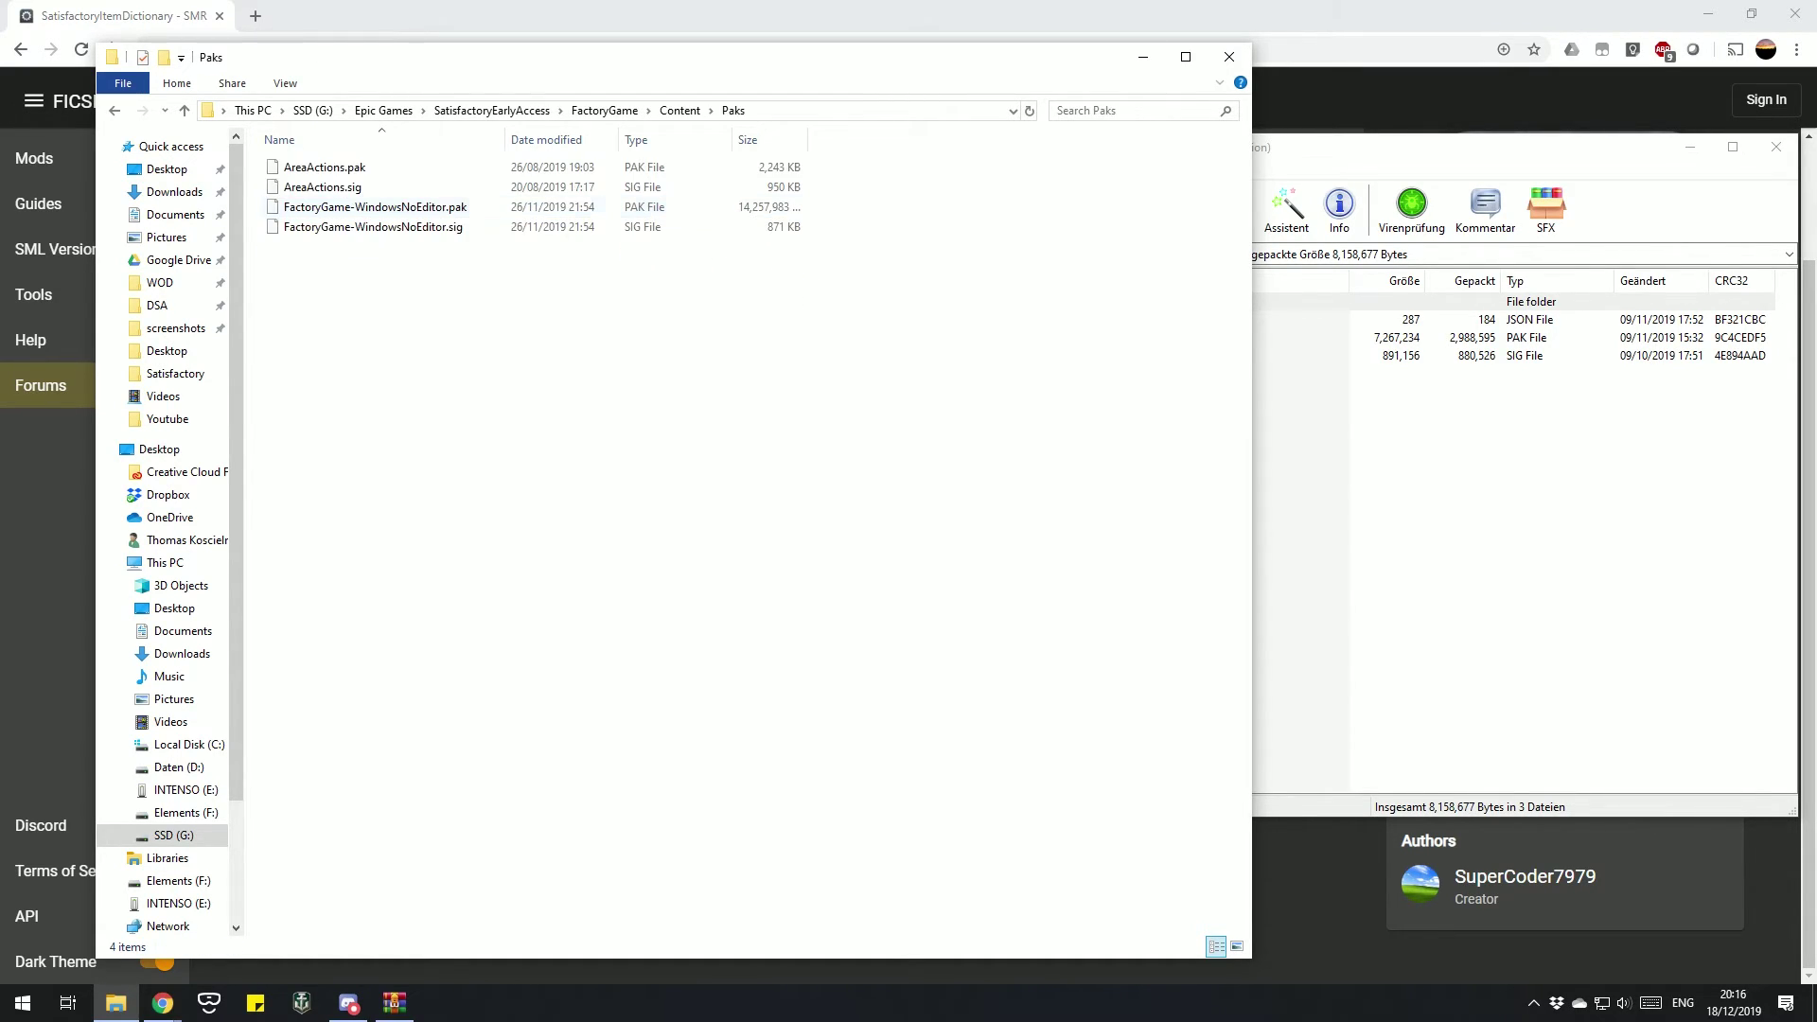
Copy SID_p.pak and SID_p.sig from the SatisfactoryItemDictionary archive into the Paks folder and close the archive.
{"action": "left_click", "coordinate": [1325, 426]}
{"action": "left_click_drag", "start_coordinate": [1183, 379], "coordinate": [616, 426]}
{"action": "left_click", "coordinate": [1420, 520]}
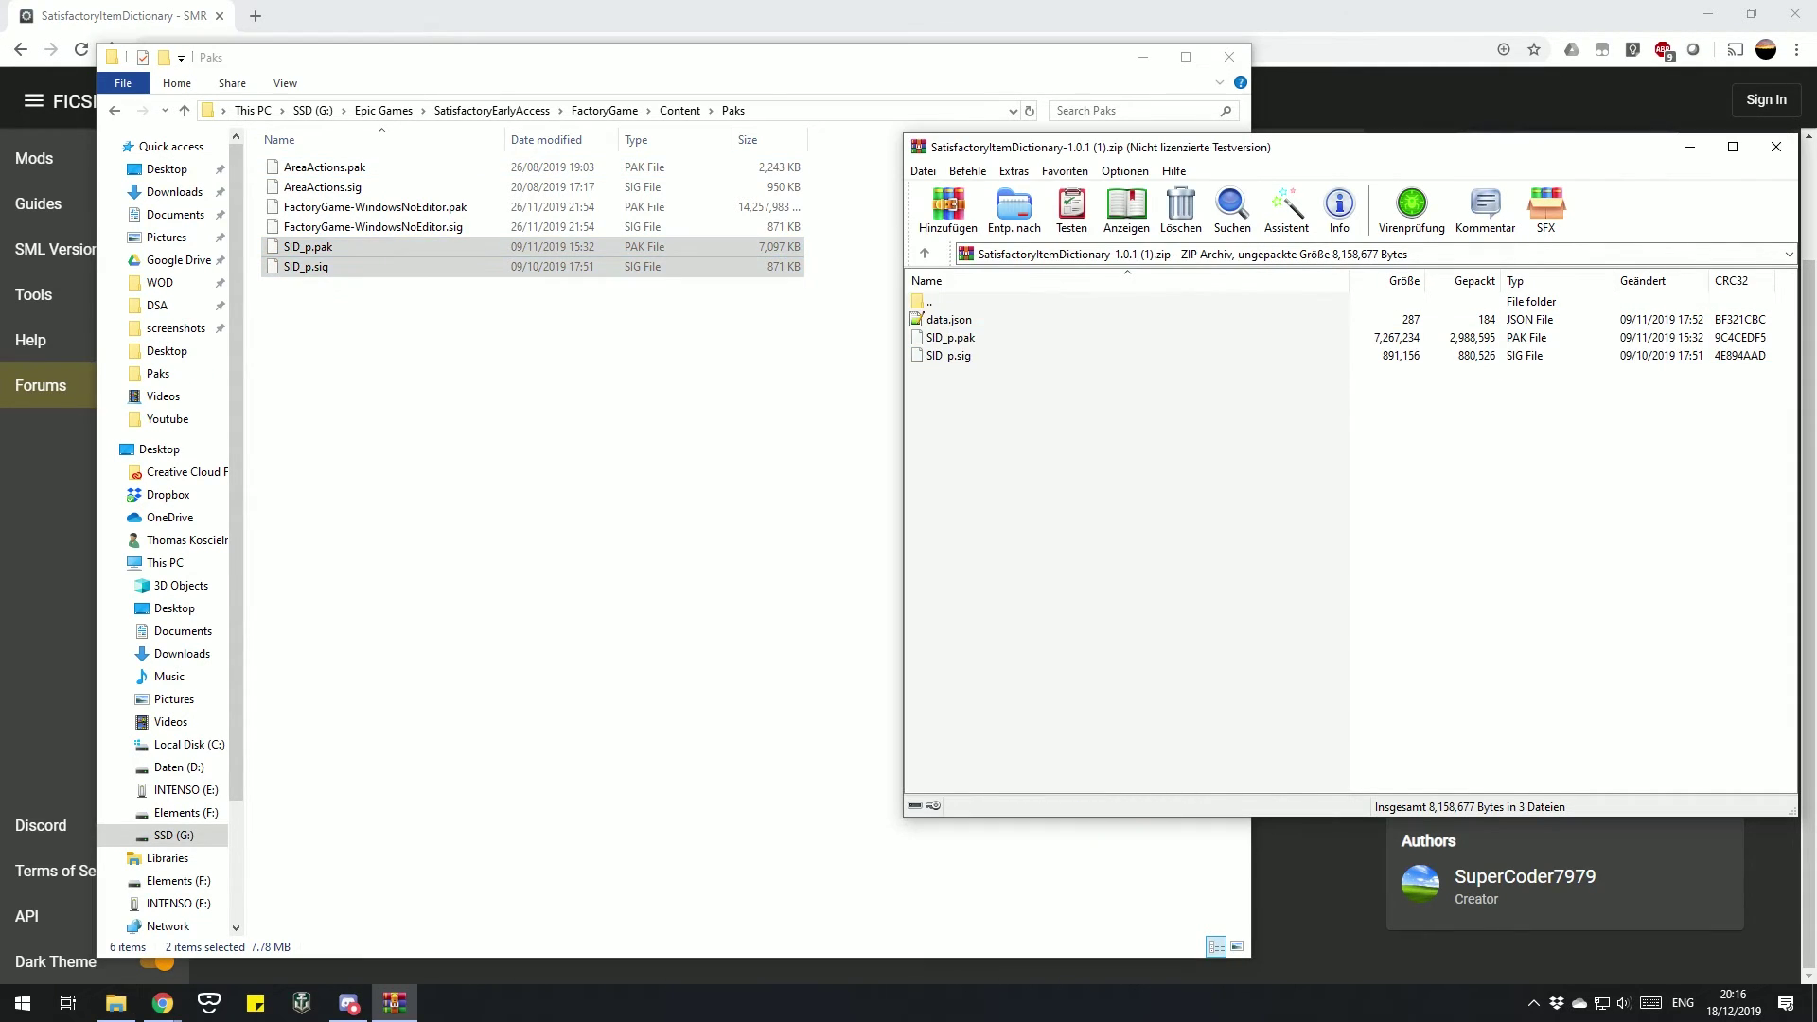
{"action": "left_click", "coordinate": [1776, 146]}
Return to the ficsit.app mod list in the browser, open the MoarFactory page and read its installation instructions about the extra resource file.
{"action": "left_click", "coordinate": [1514, 473]}
{"action": "scroll", "coordinate": [1031, 557], "scroll_direction": "up", "scroll_amount": 2}
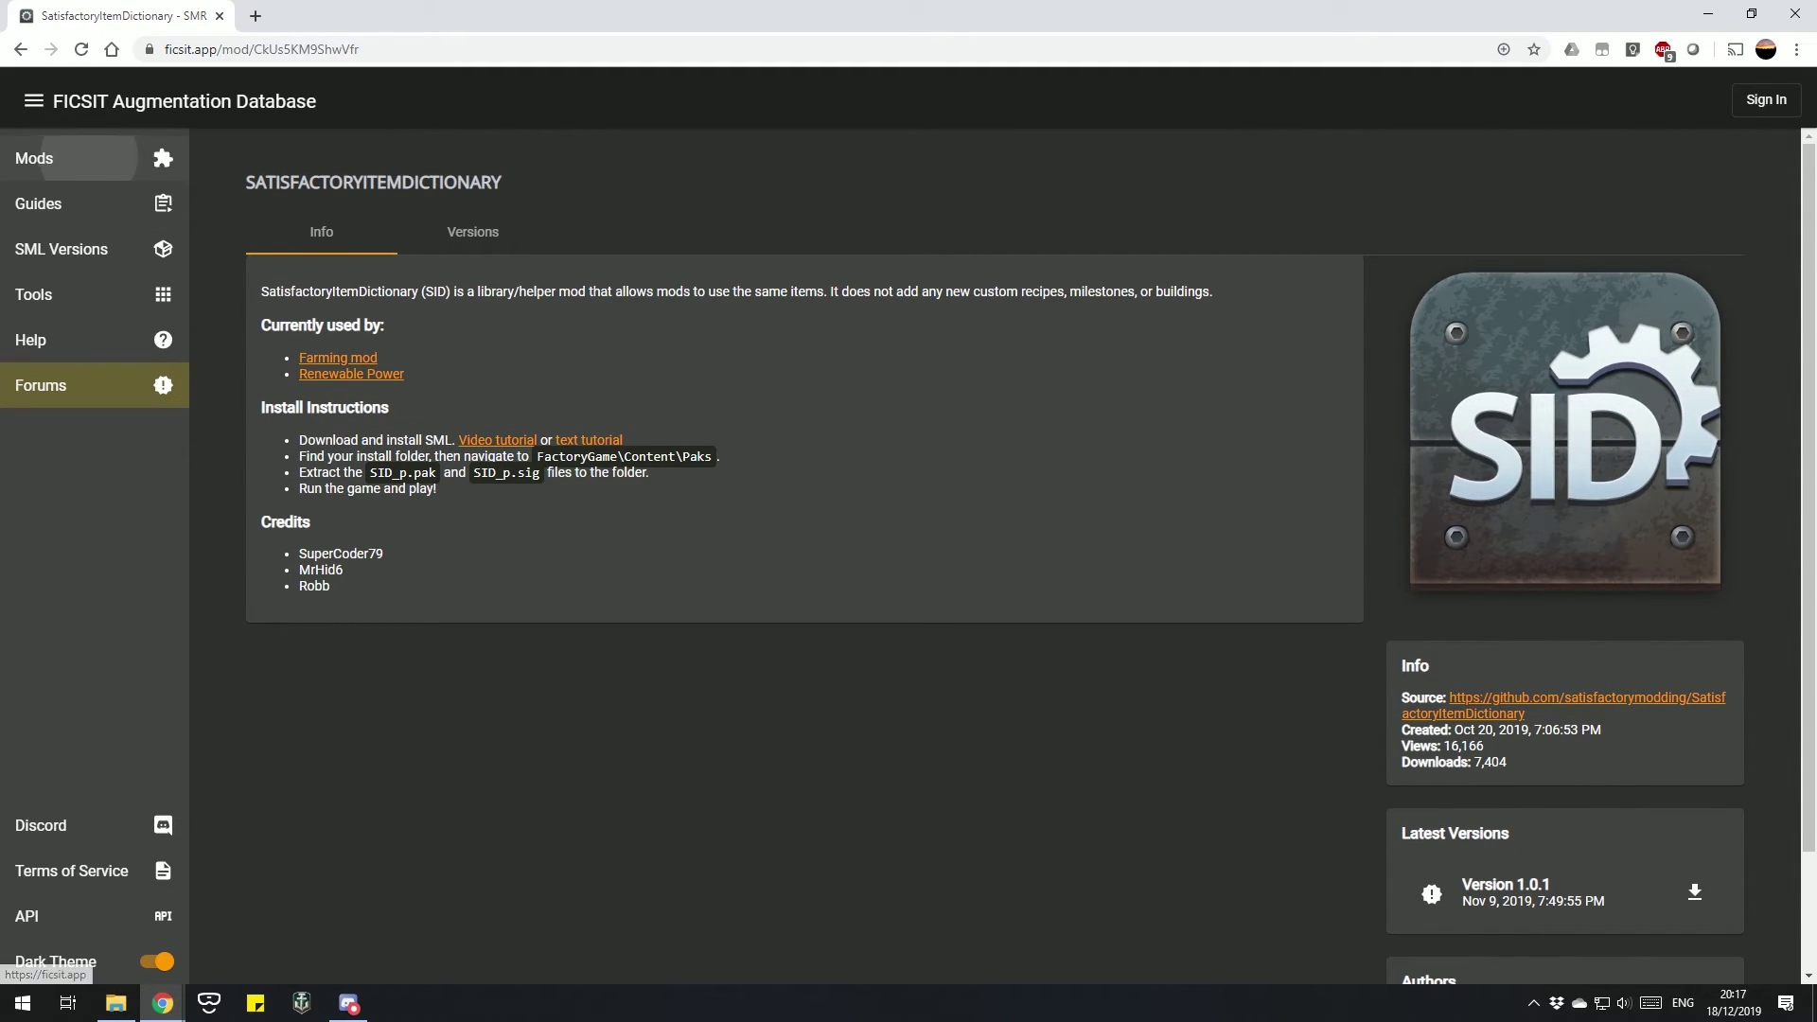
{"action": "left_click", "coordinate": [57, 158]}
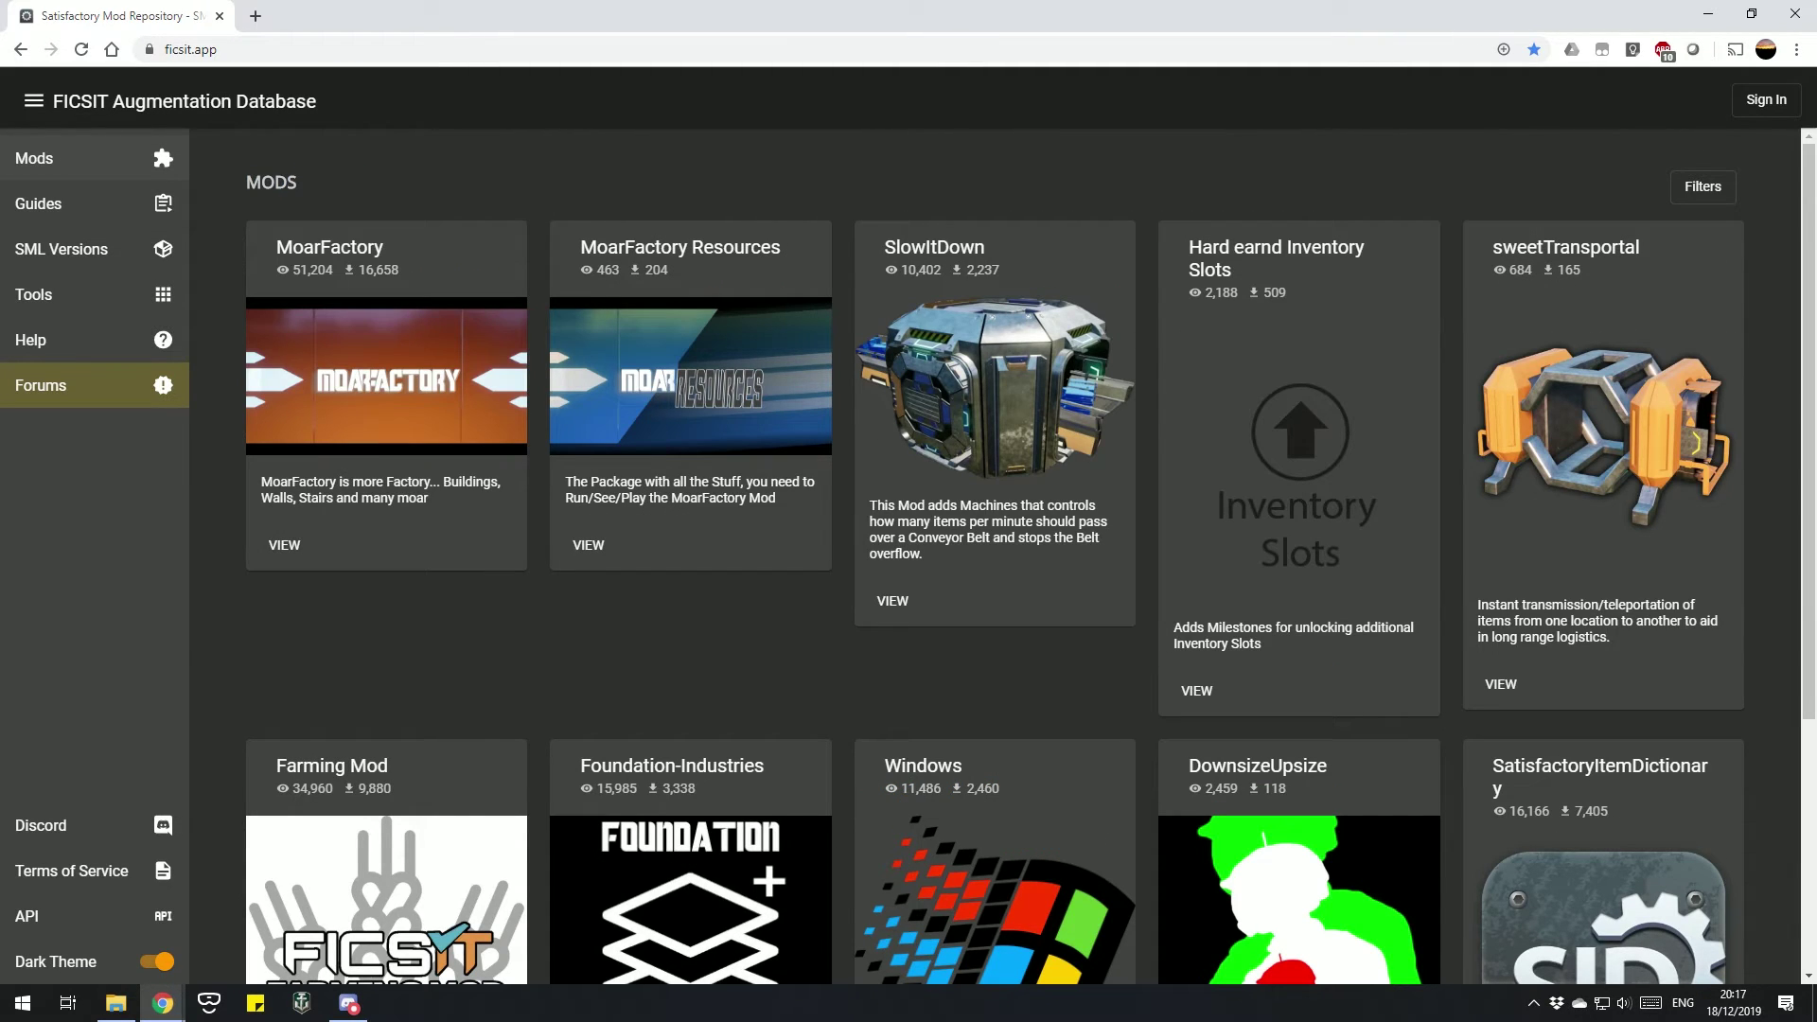
{"action": "left_click", "coordinate": [386, 378]}
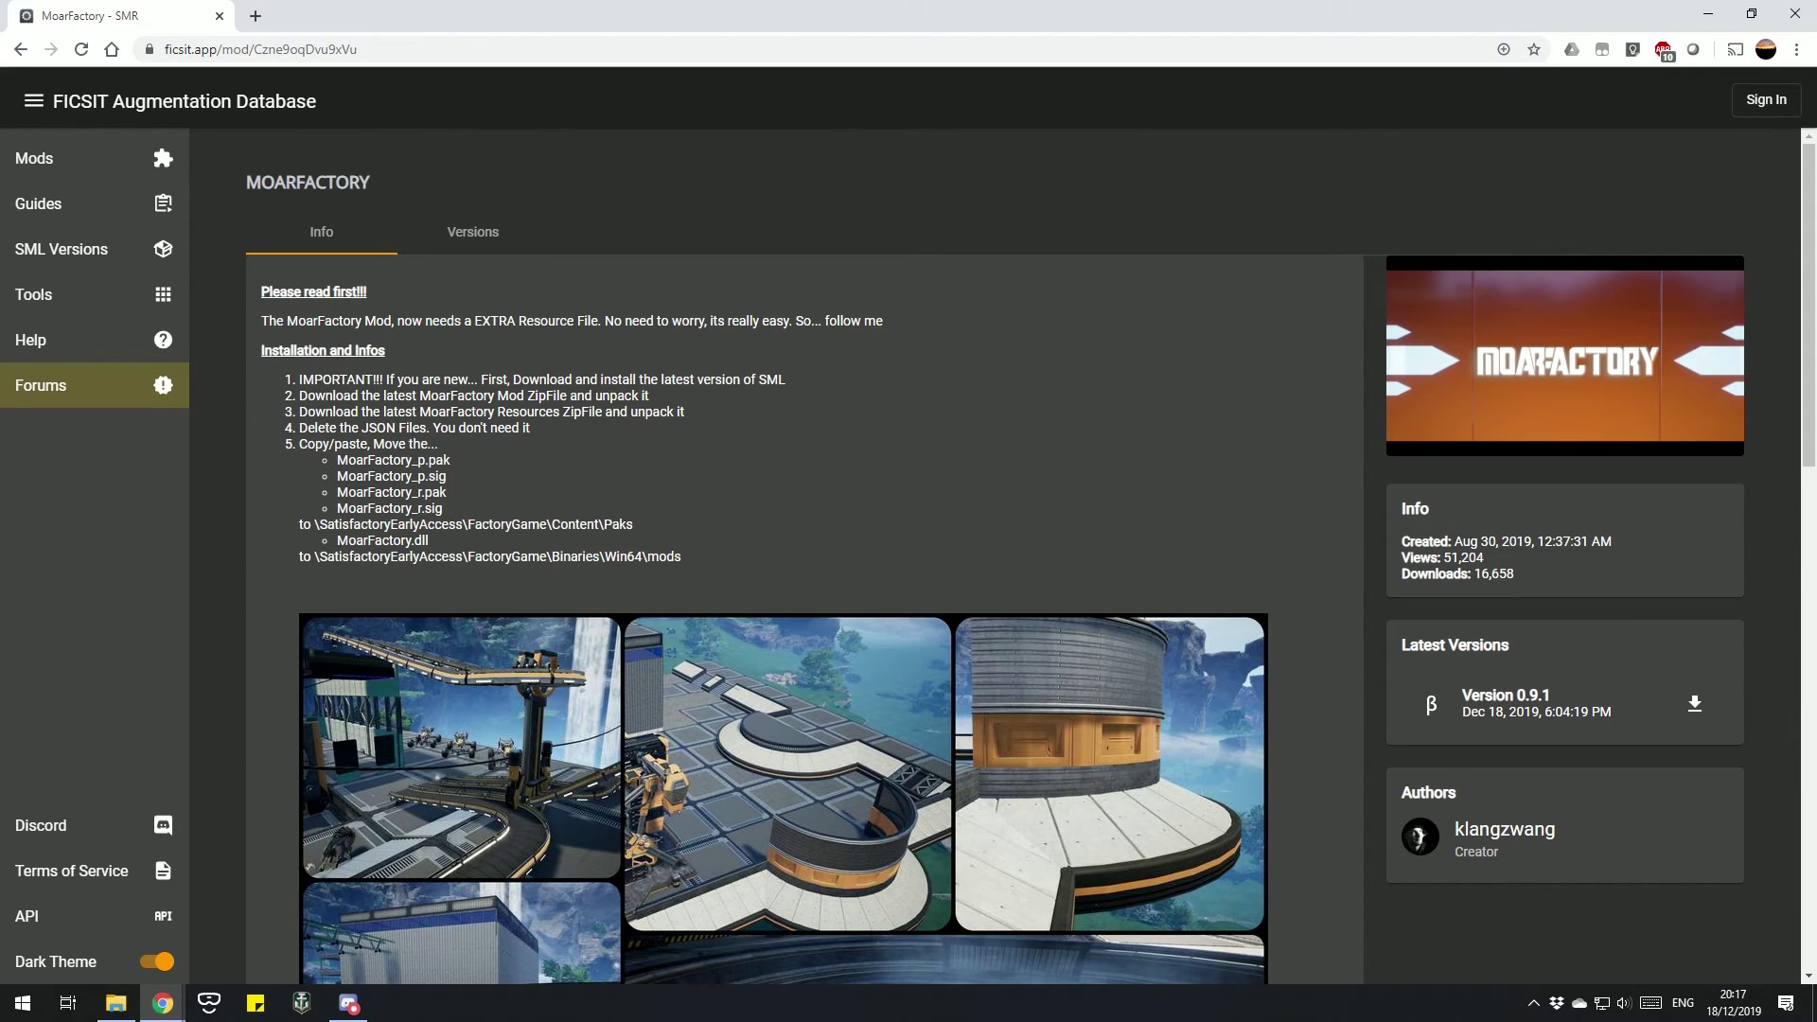
{"action": "left_click_drag", "start_coordinate": [412, 413], "coordinate": [505, 413]}
{"action": "left_click", "coordinate": [506, 413]}
Check the MoarFactory Resources page from the mod list, and go back to browse the listed mods.
{"action": "left_click", "coordinate": [57, 158]}
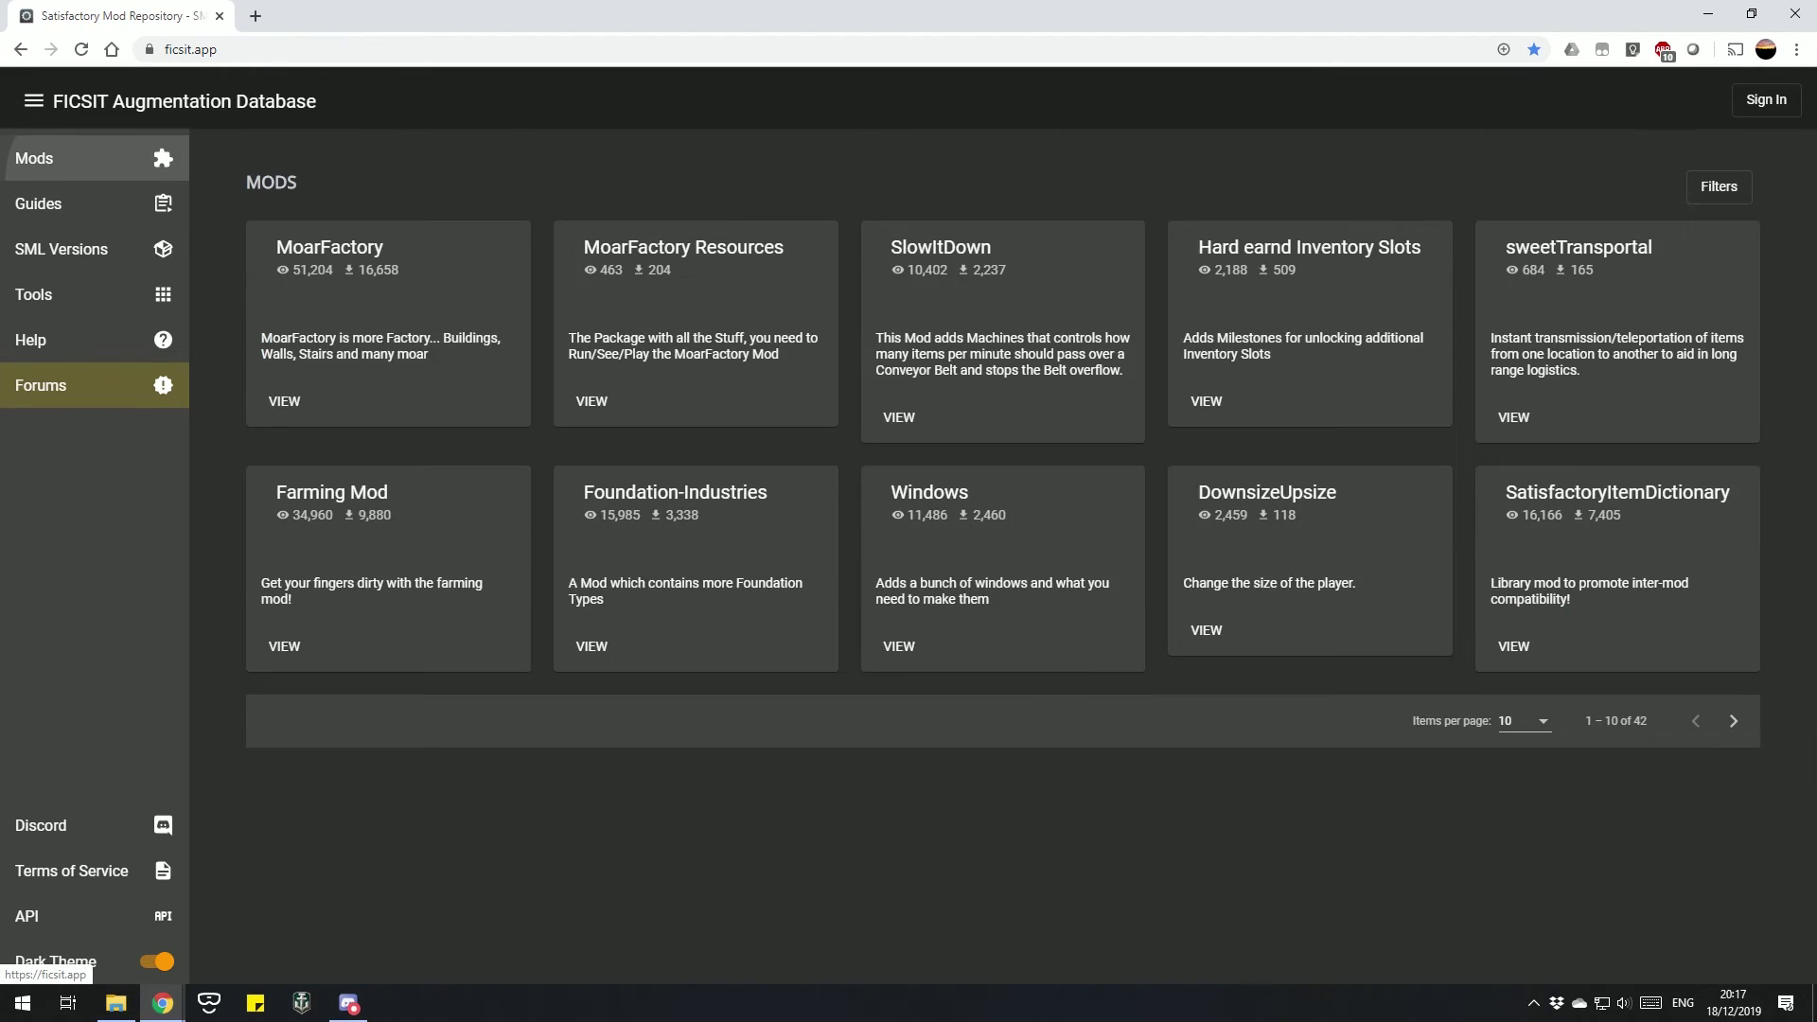
{"action": "left_click", "coordinate": [688, 331]}
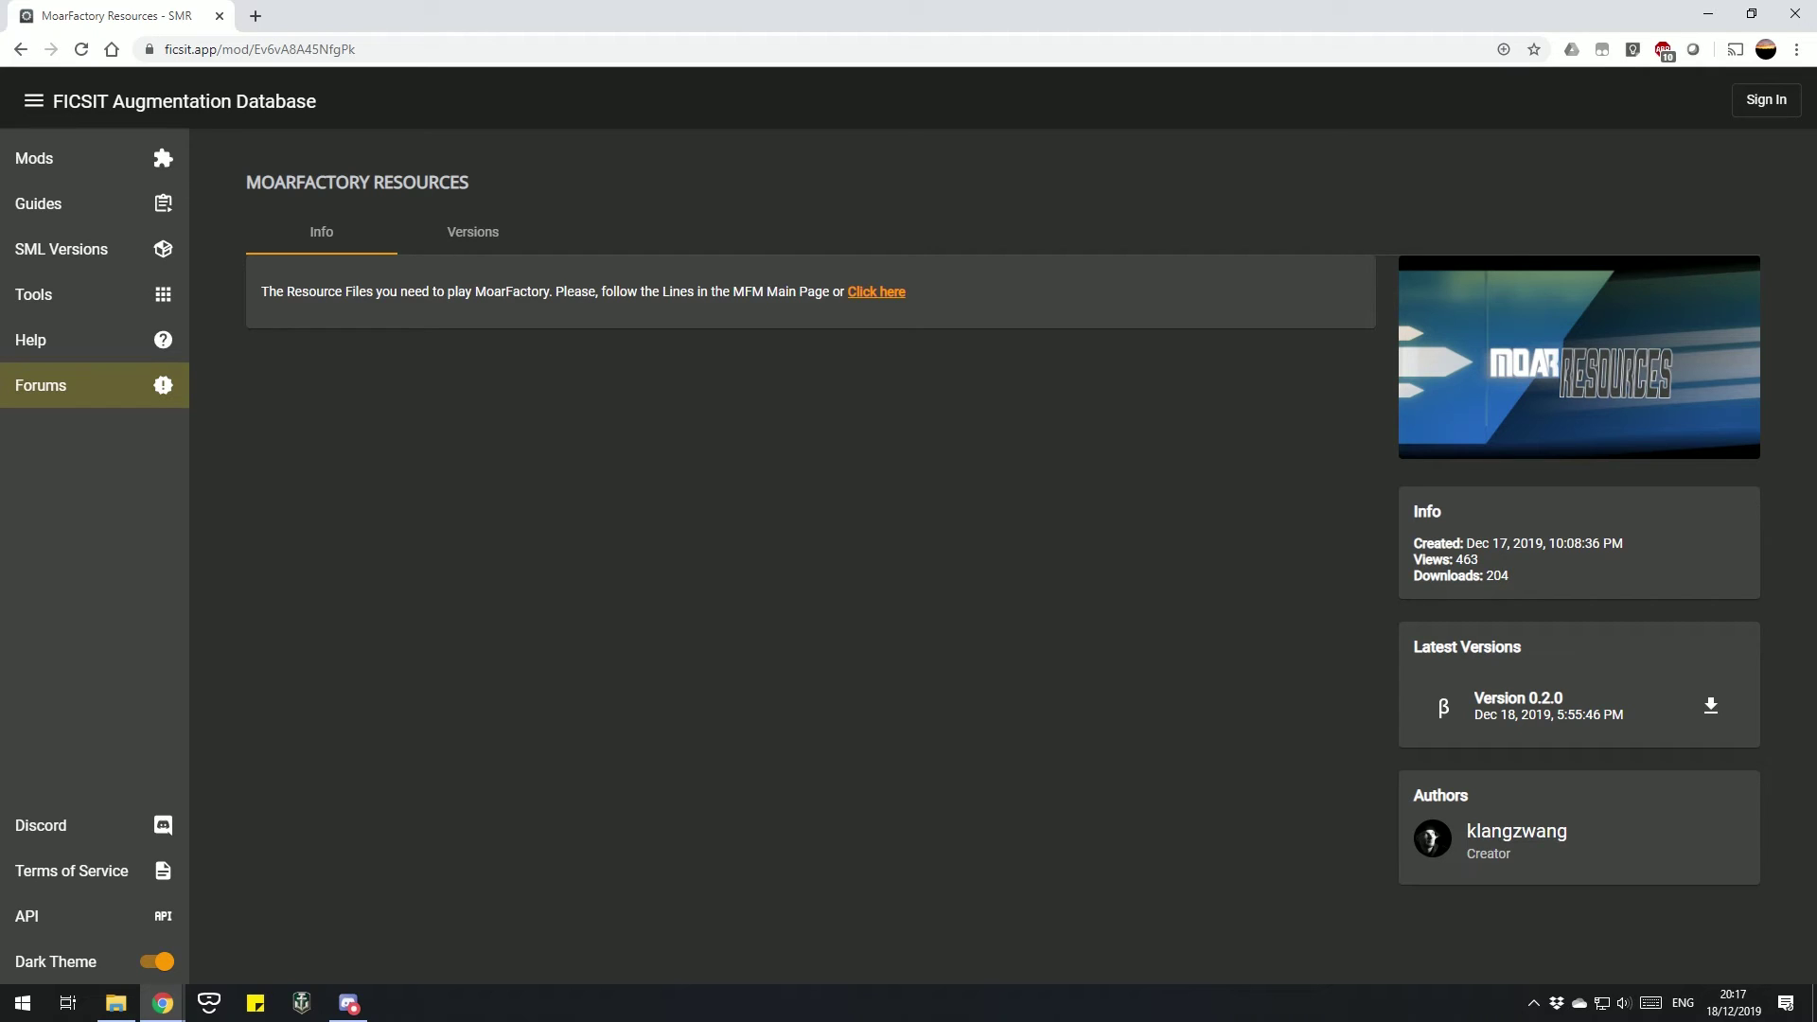
{"action": "left_click", "coordinate": [95, 158]}
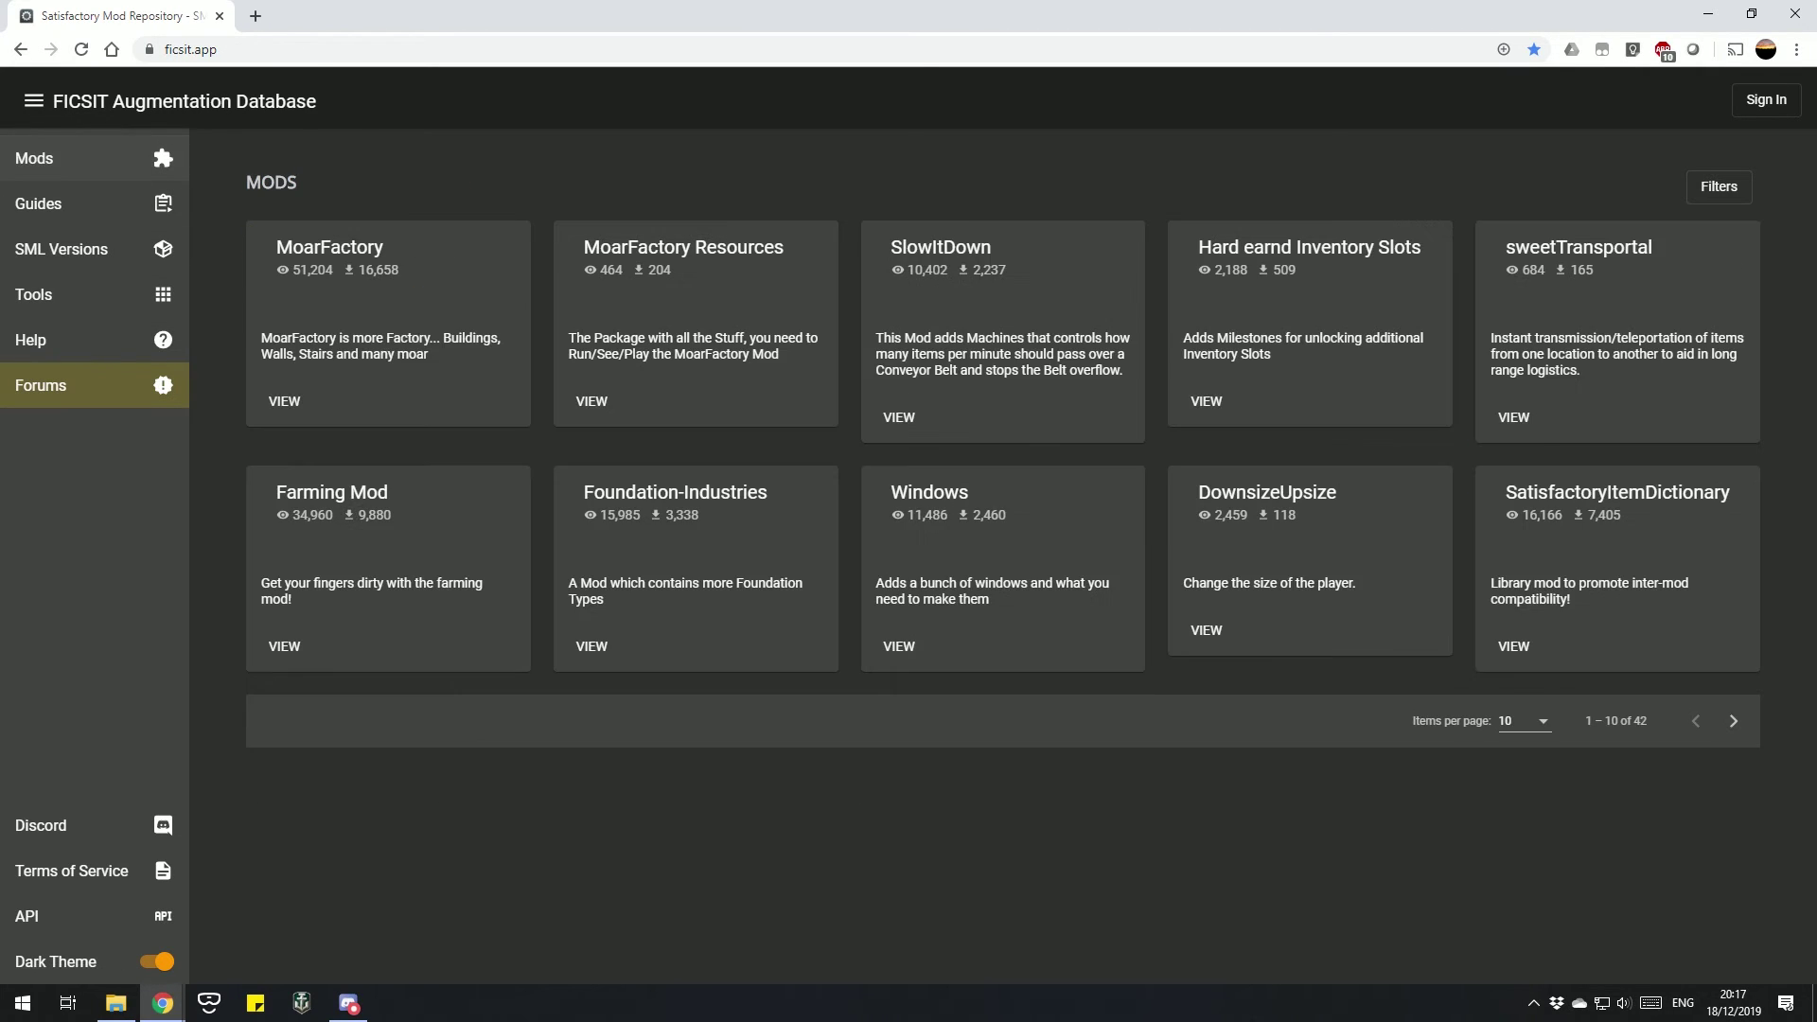
{"action": "scroll", "coordinate": [993, 556], "scroll_direction": "down", "scroll_amount": 1}
{"action": "scroll", "coordinate": [993, 558], "scroll_direction": "down", "scroll_amount": 2}
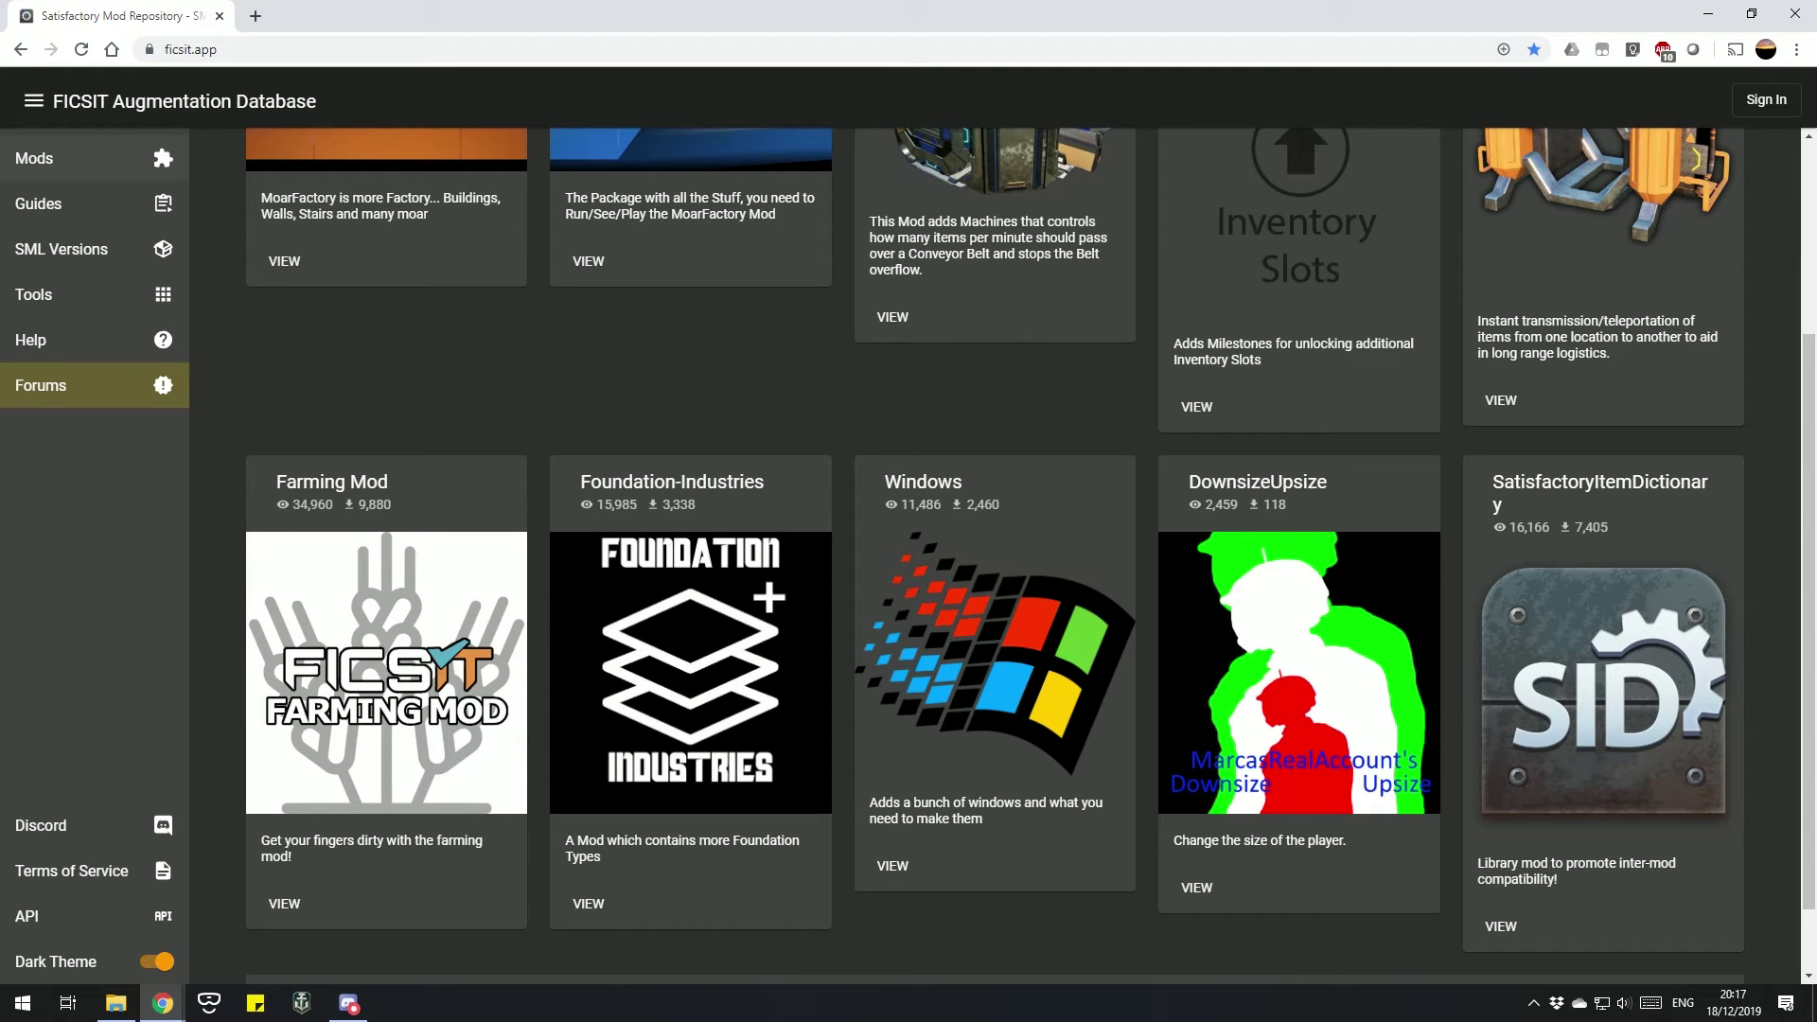
{"action": "scroll", "coordinate": [1030, 556], "scroll_direction": "down", "scroll_amount": 1}
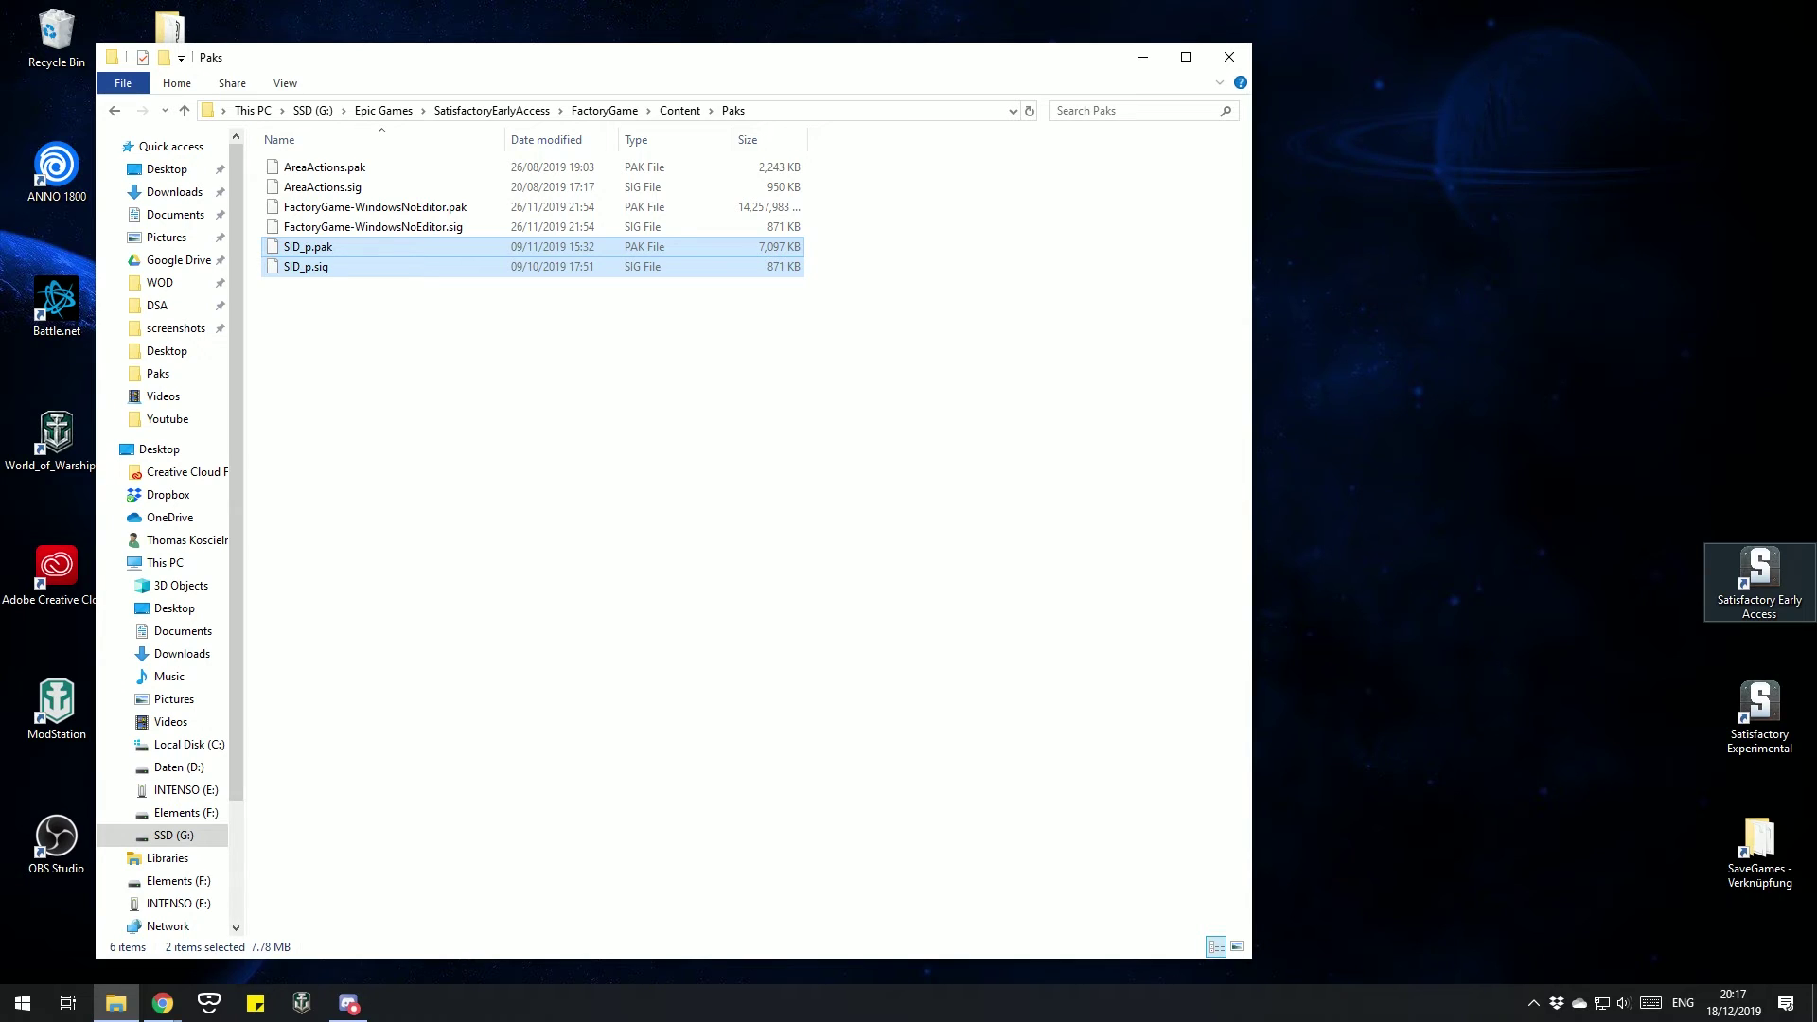
Launch Satisfactory Early Access from the desktop, bring up its console window and reposition it over the game.
{"action": "double_click", "coordinate": [1759, 581]}
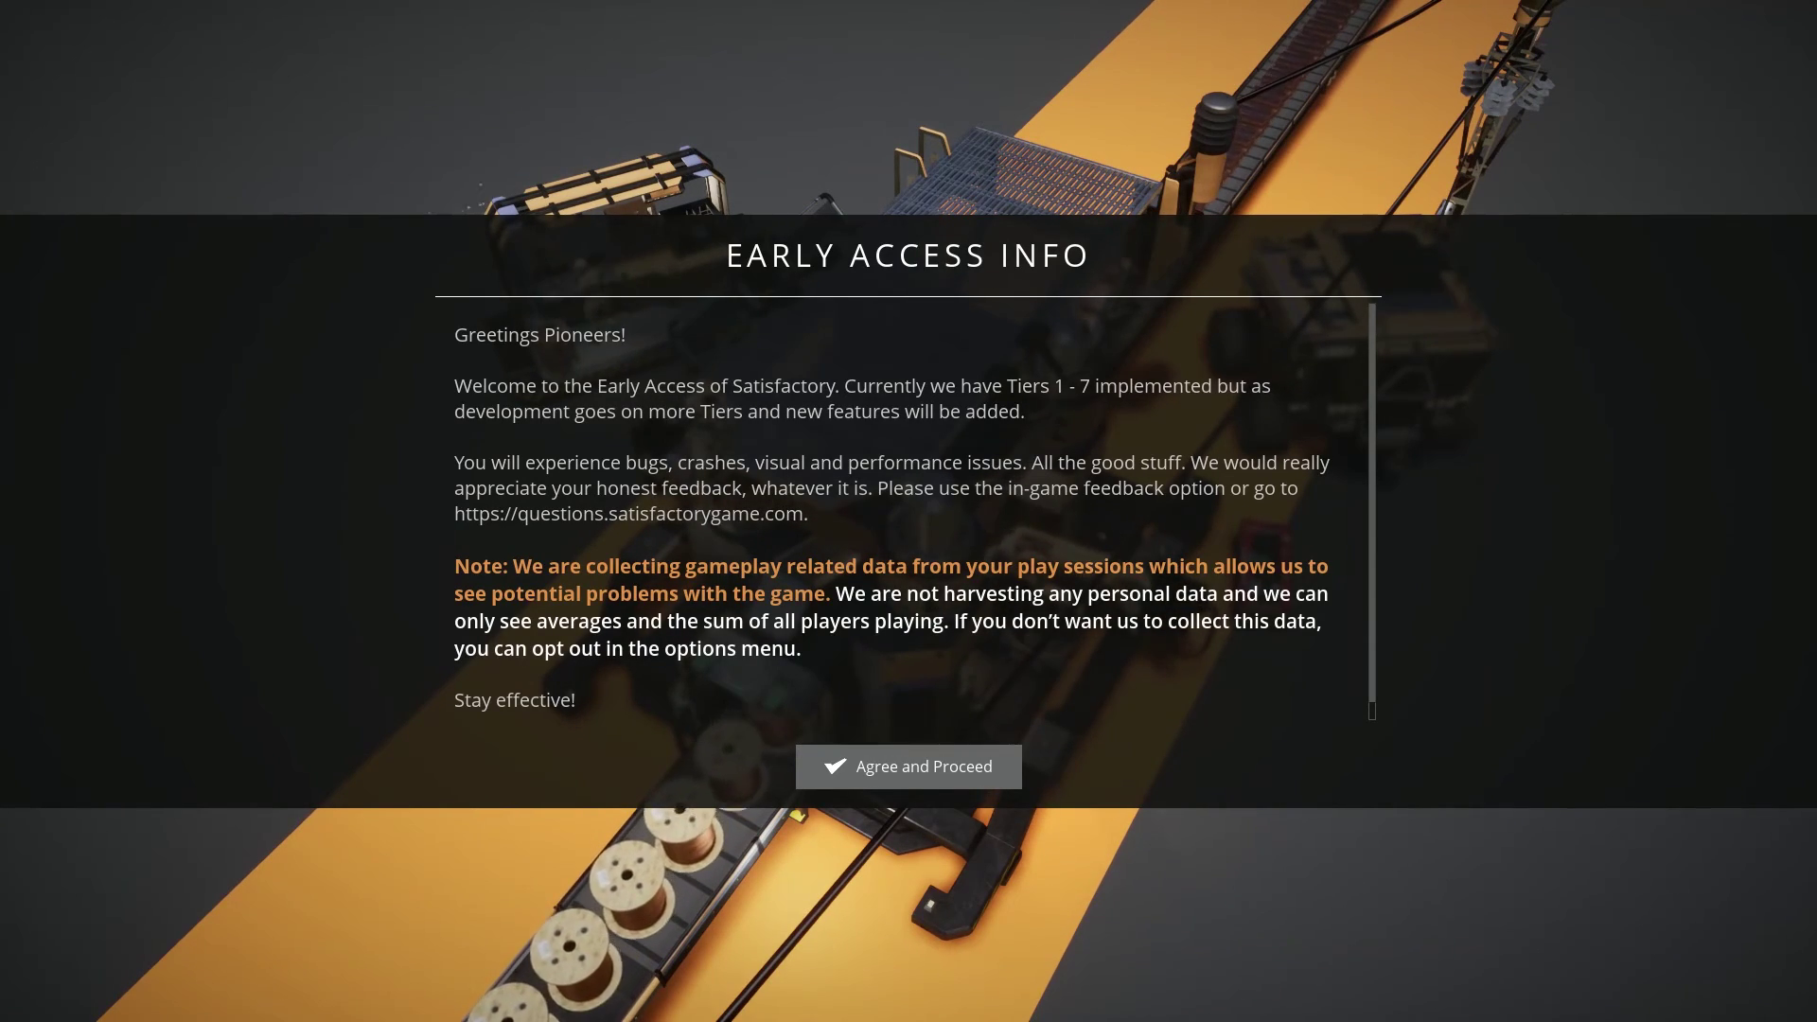
{"action": "key", "text": "alt+Tab"}
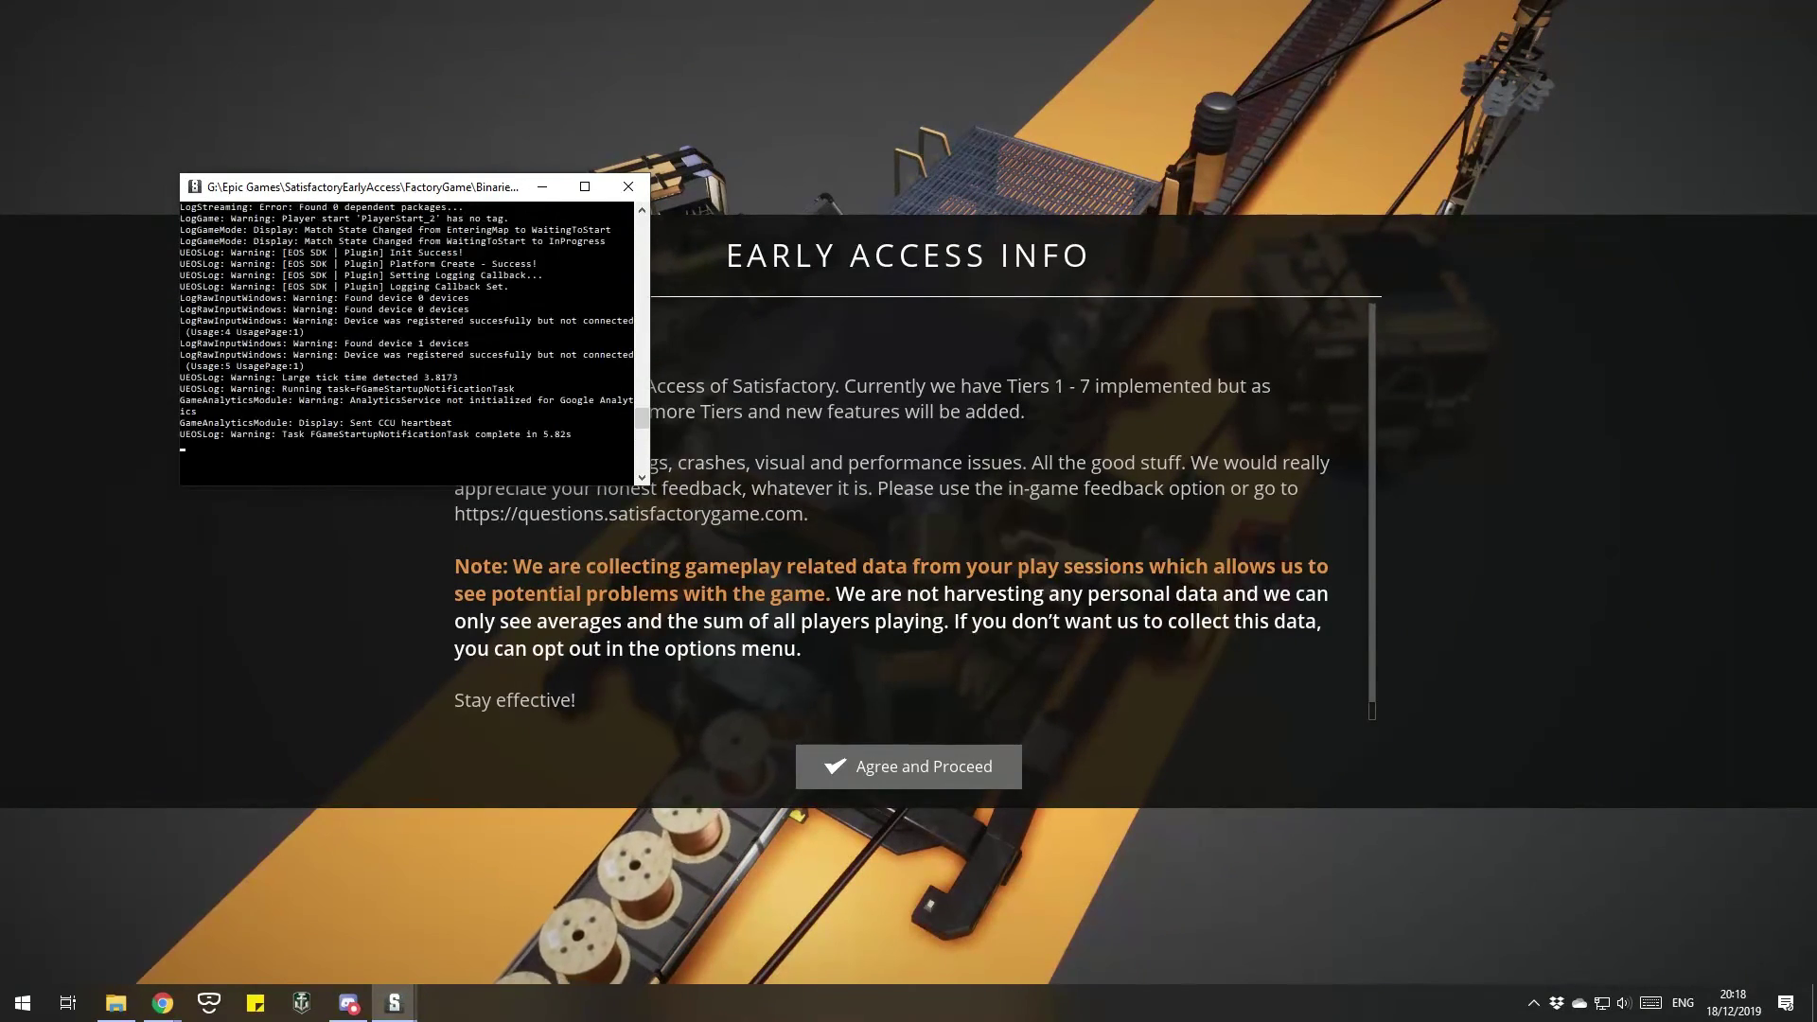
{"action": "left_click_drag", "start_coordinate": [455, 192], "coordinate": [571, 207]}
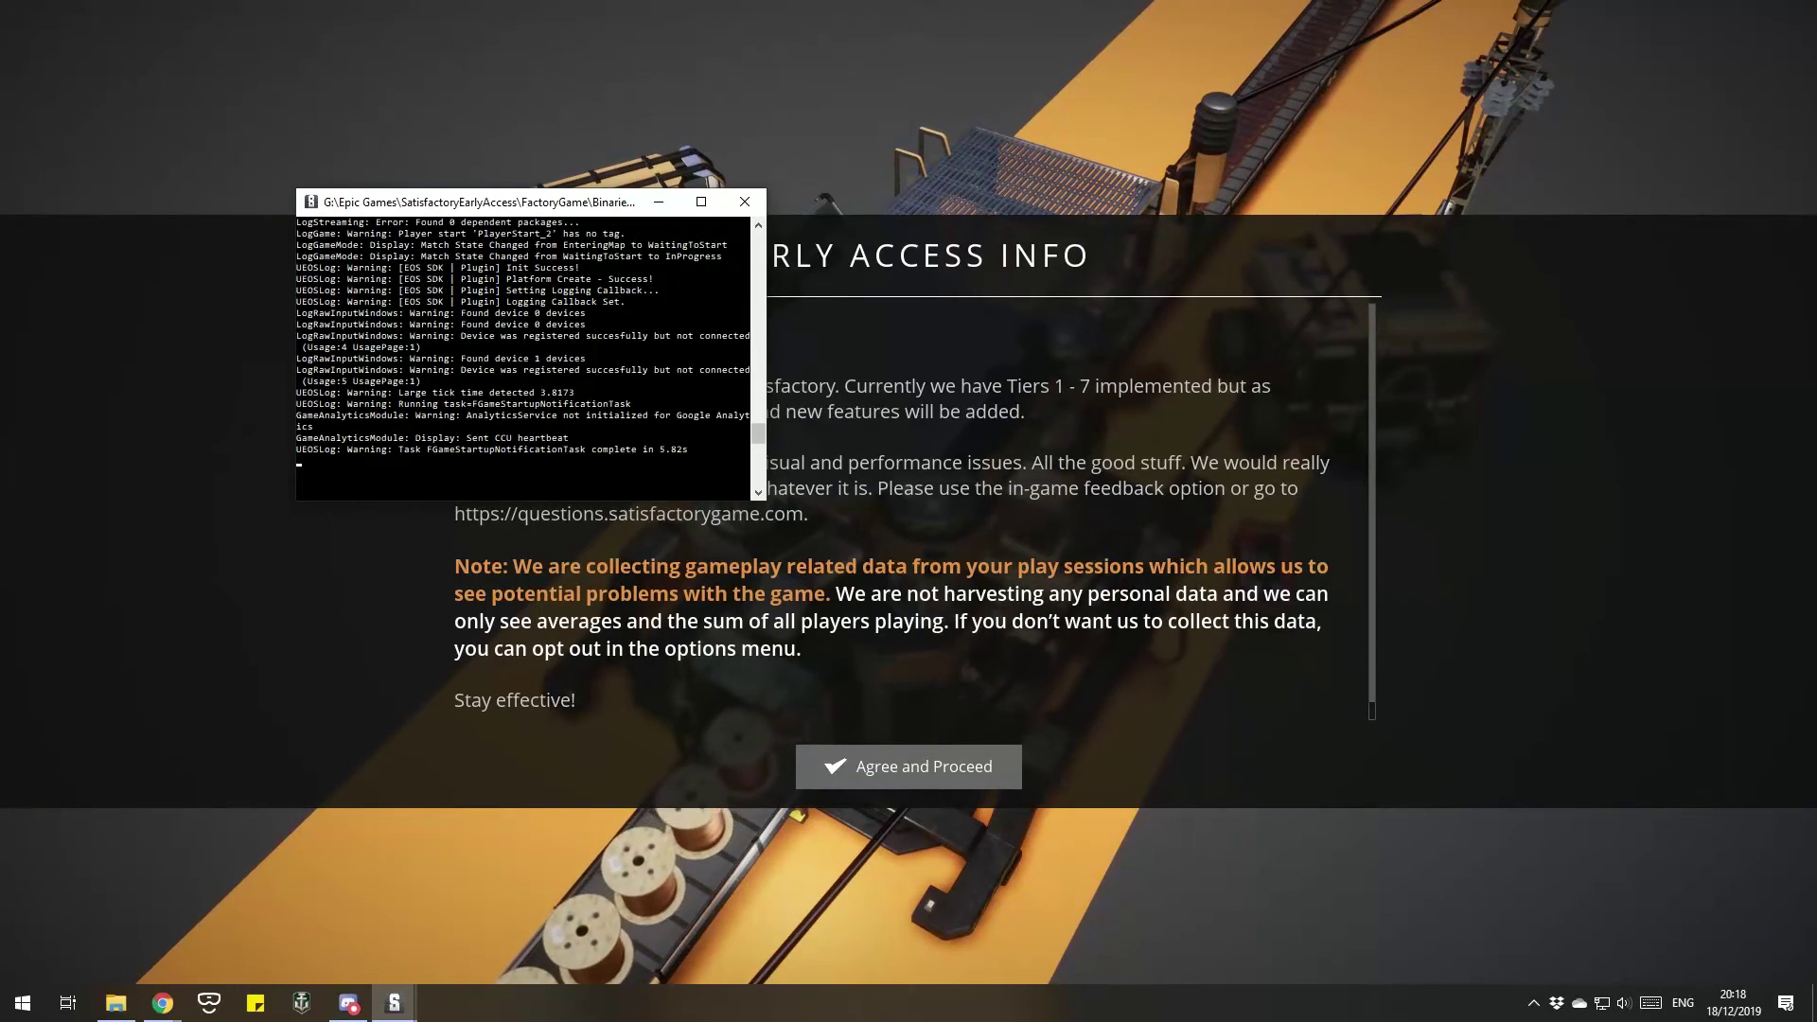
Review the console log back to the SML start-up lines for the loaded mods, and close the console to quit the game.
{"action": "scroll", "coordinate": [525, 360], "scroll_direction": "up", "scroll_amount": 6}
{"action": "scroll", "coordinate": [525, 360], "scroll_direction": "up", "scroll_amount": 10}
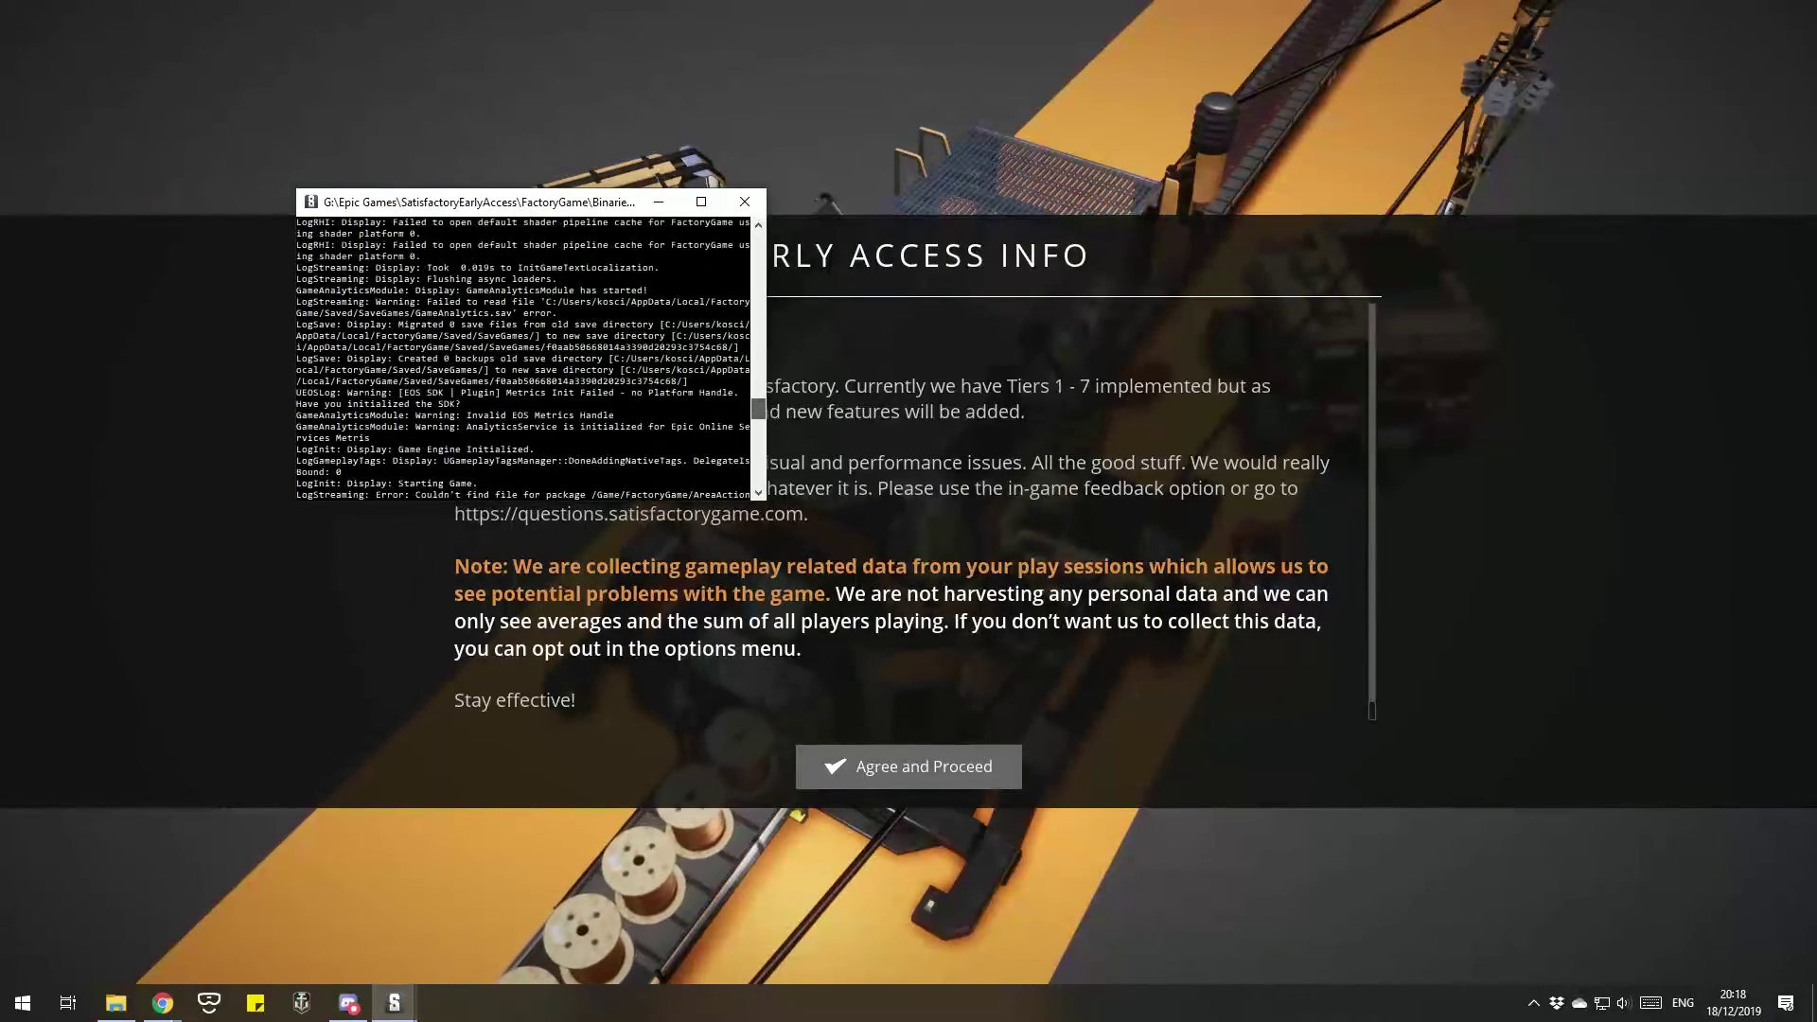
{"action": "scroll", "coordinate": [525, 360], "scroll_direction": "up", "scroll_amount": 10}
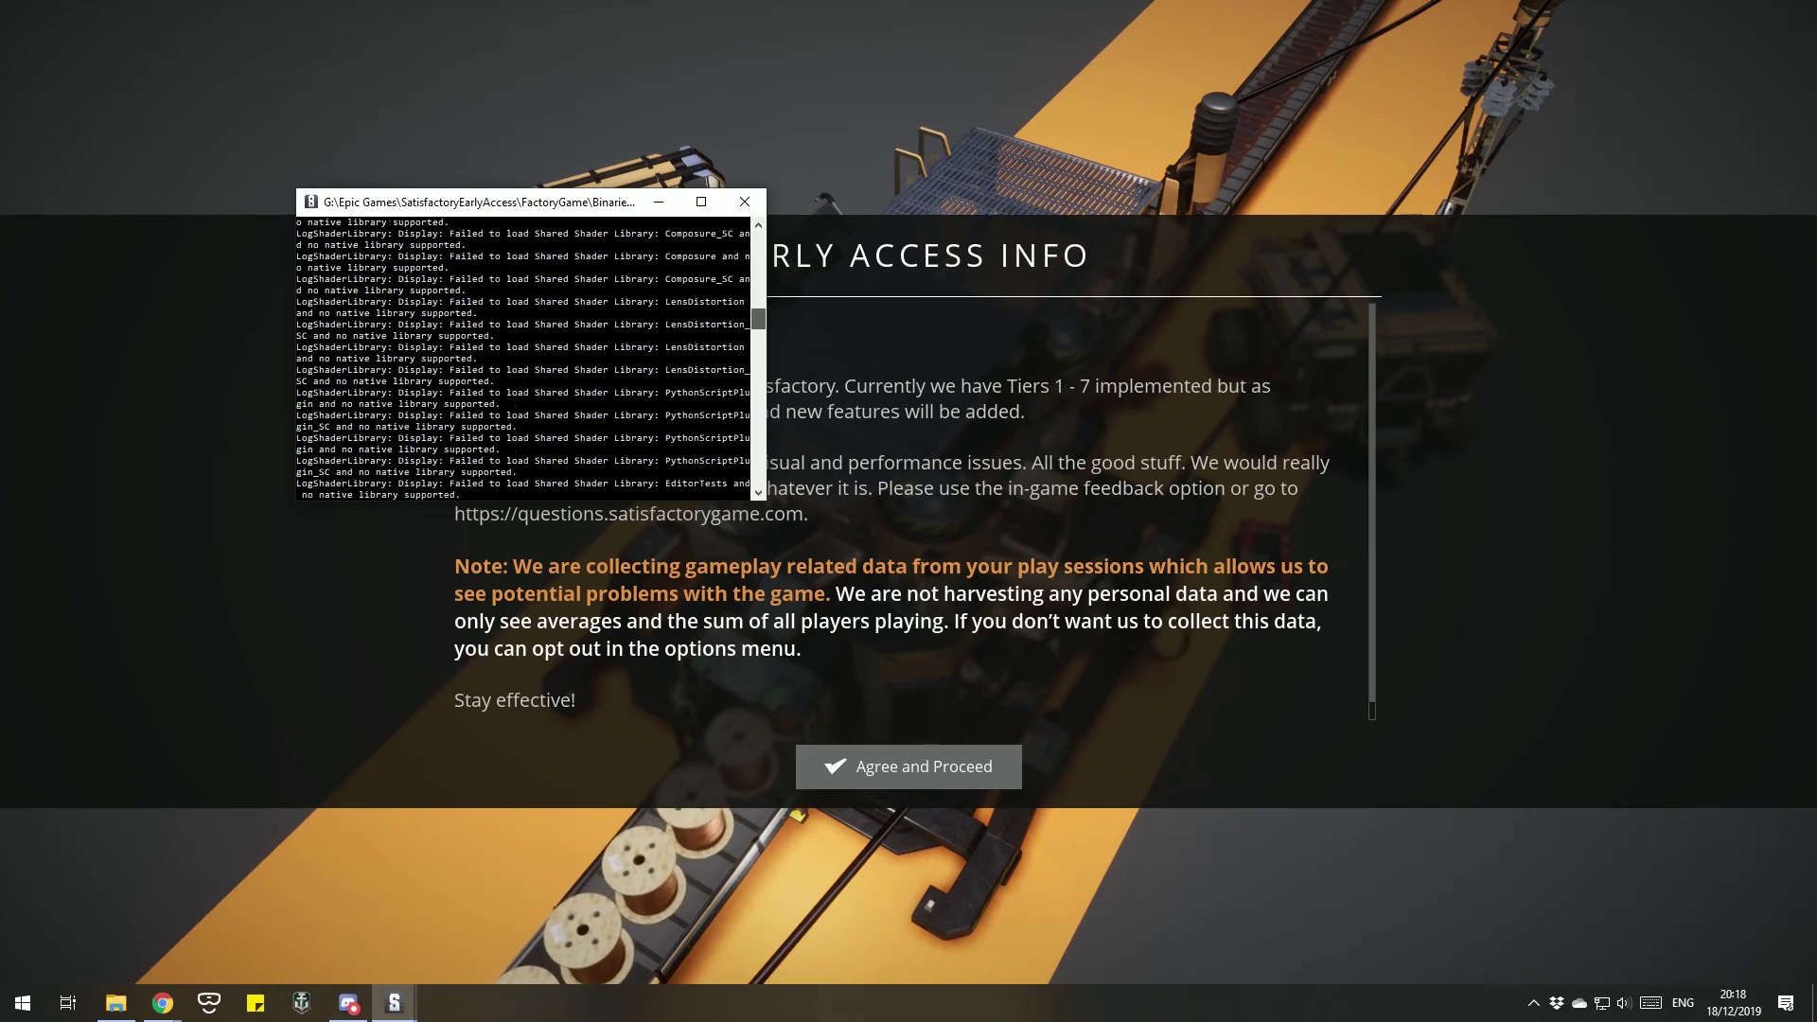
{"action": "scroll", "coordinate": [525, 360], "scroll_direction": "up", "scroll_amount": 8}
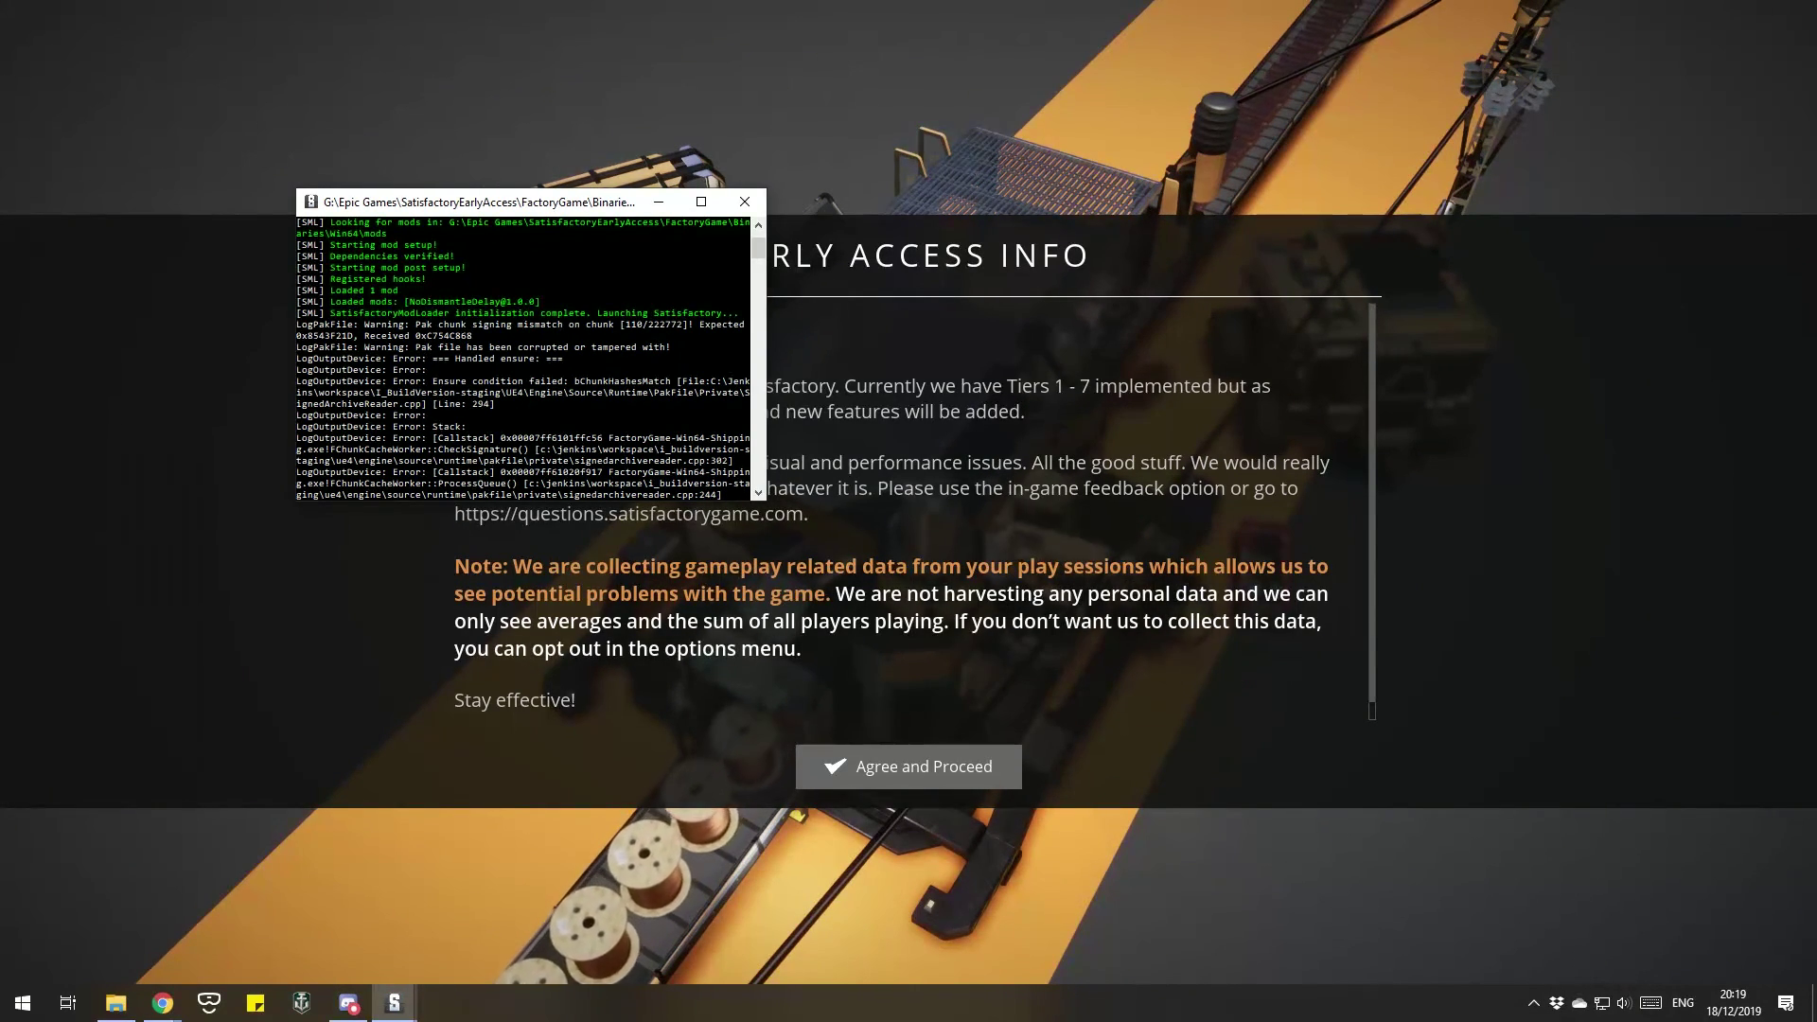
{"action": "left_click", "coordinate": [745, 201]}
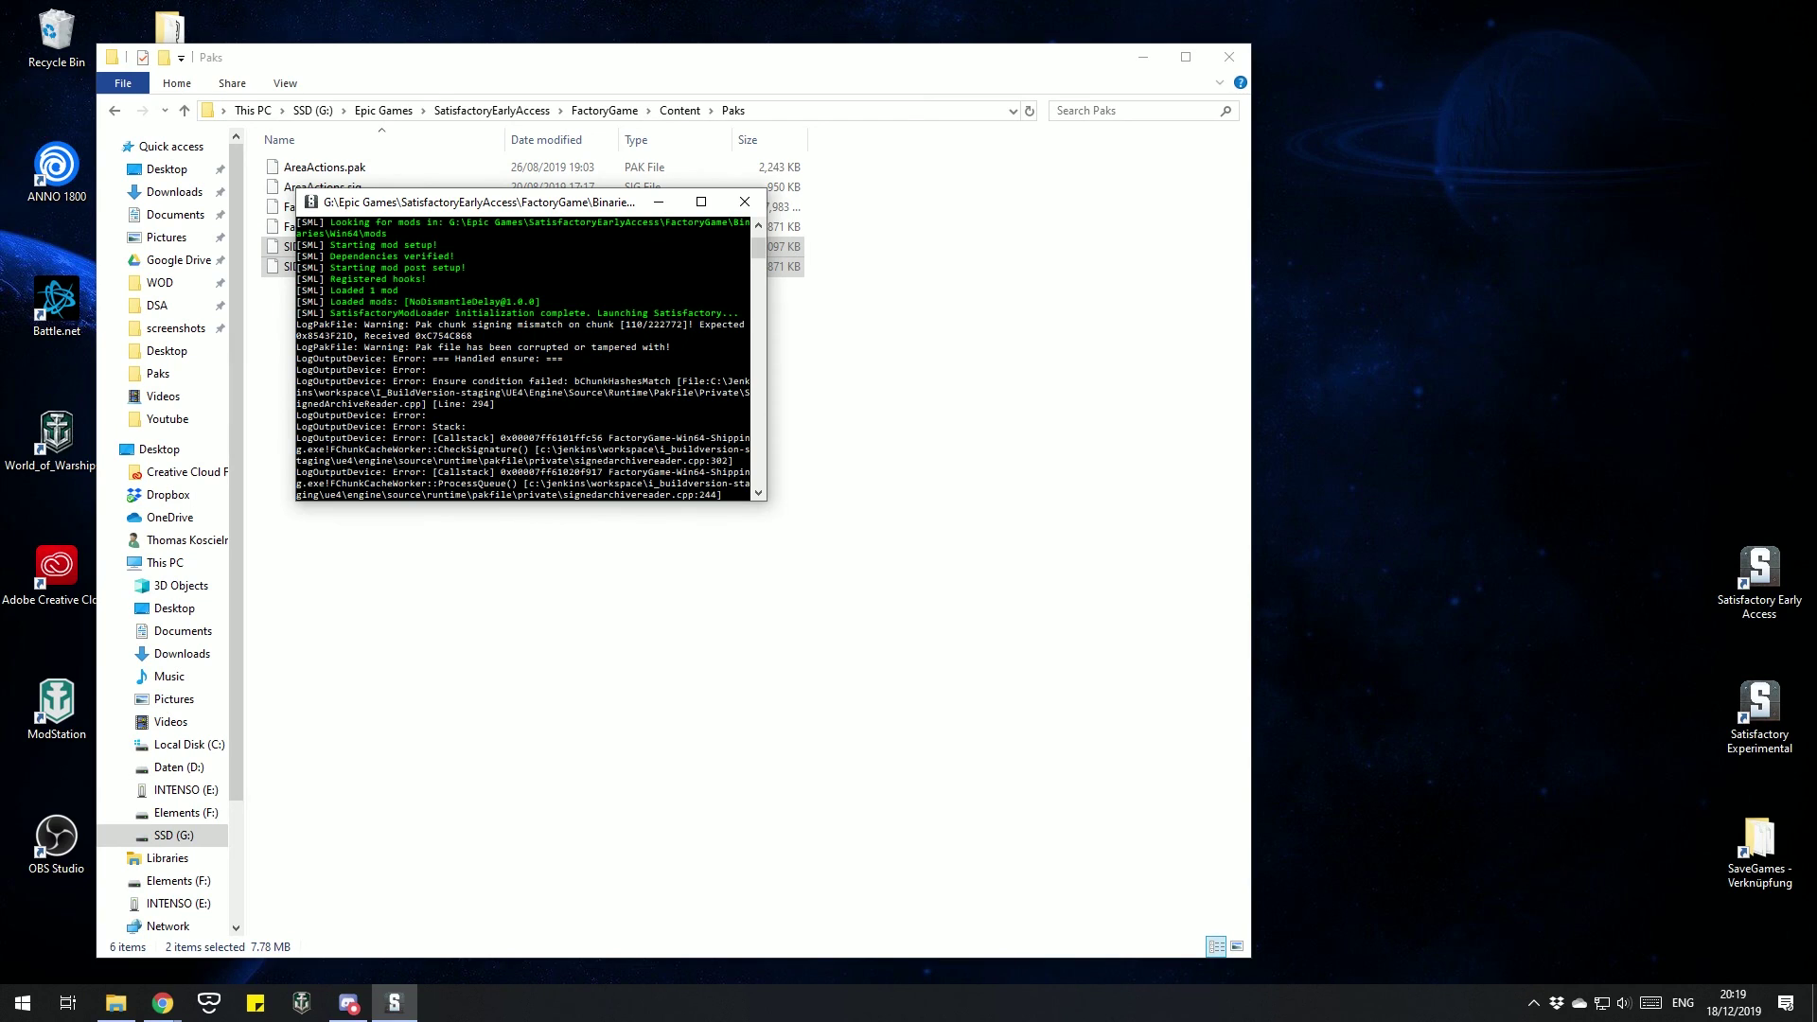